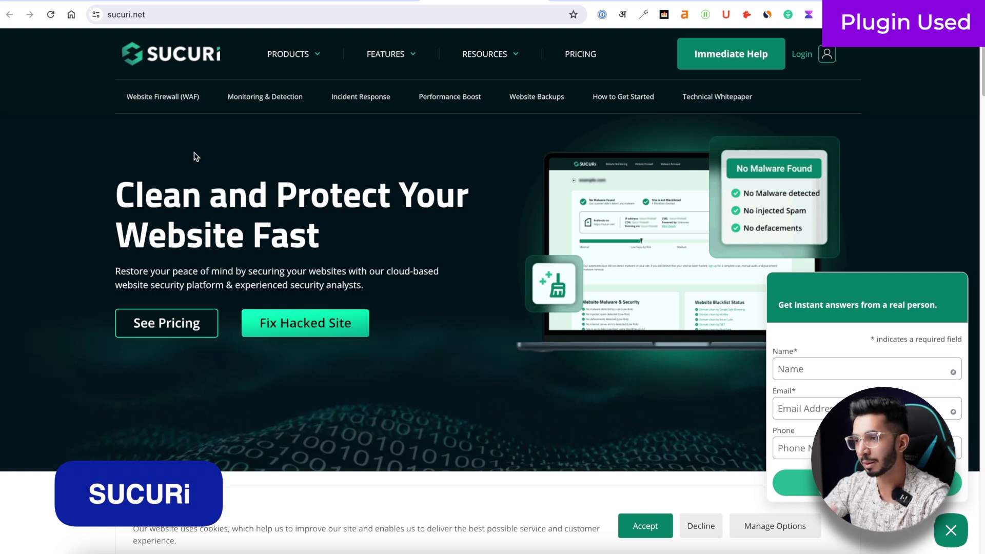
- Switch to the Wordfence tab and scroll through its homepage before the $99/year Solid Security page
click(593, 1)
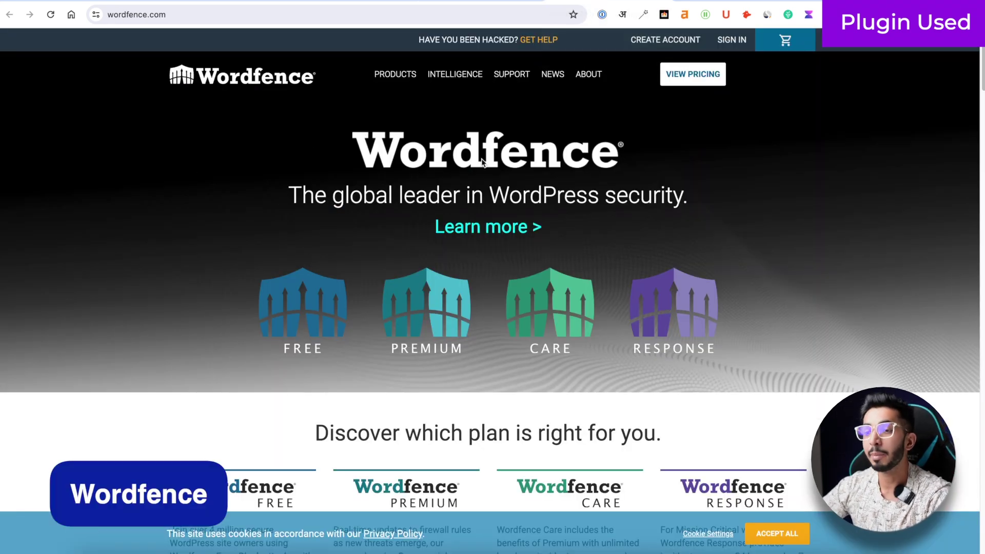
scroll(482, 162, down, 1)
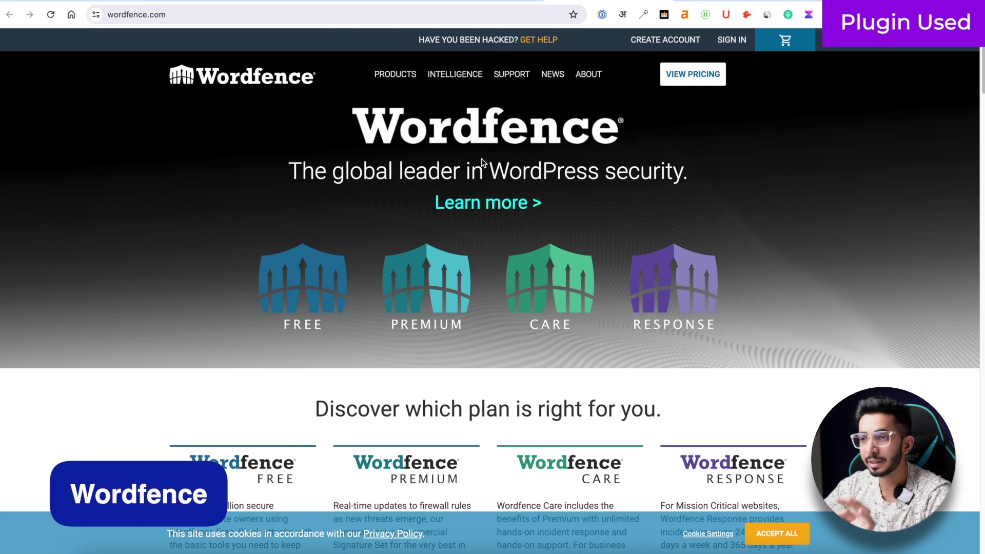
scroll(482, 162, up, 1)
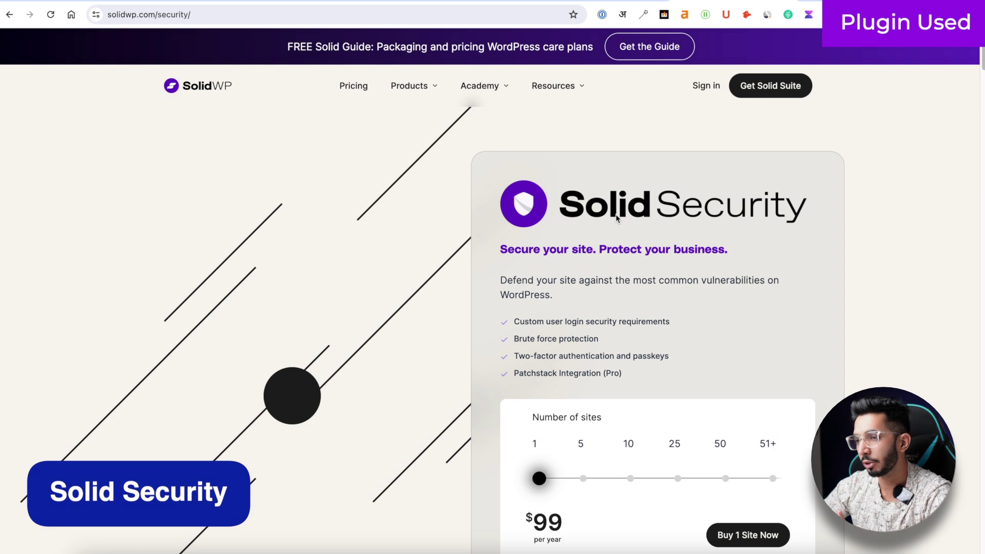
scroll(489, 211, down, 2)
scroll(488, 211, up, 2)
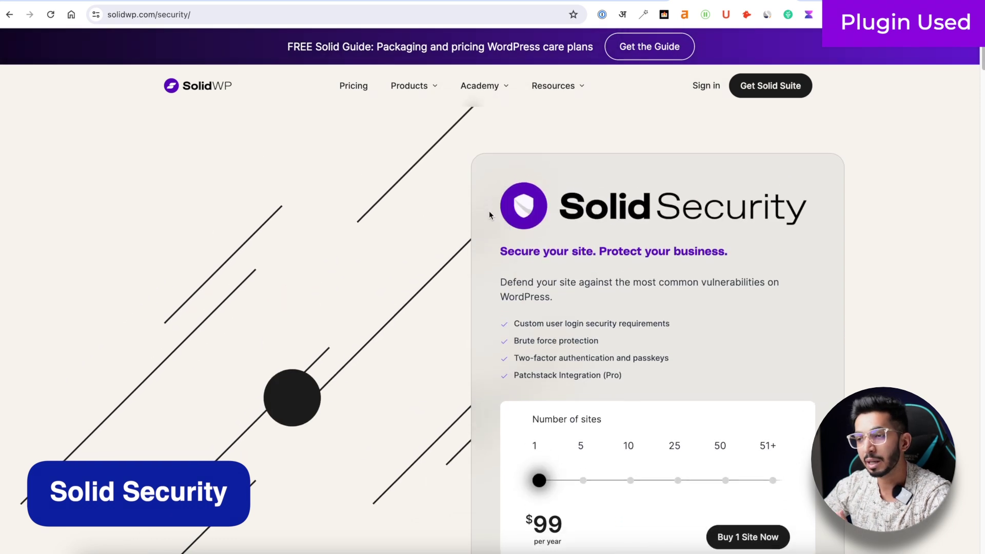
scroll(501, 290, down, 4)
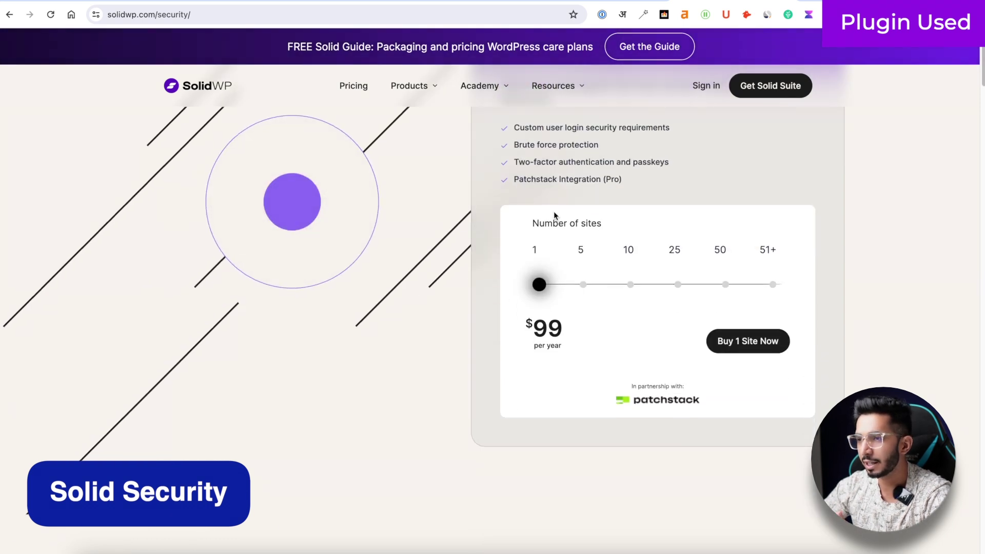
scroll(554, 213, up, 4)
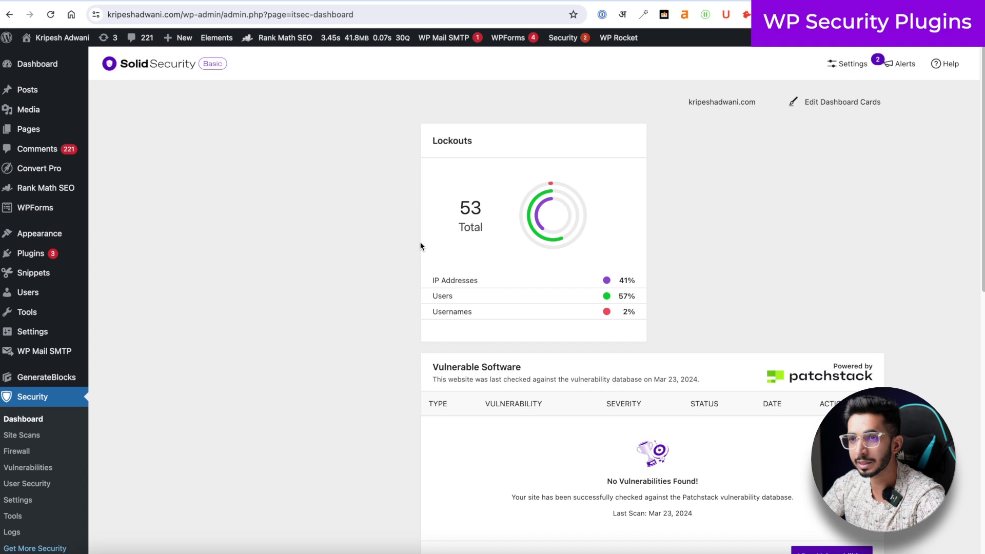
- Scroll through the Security > Dashboard lockout and threat figures in WordPress admin
scroll(379, 236, down, 2)
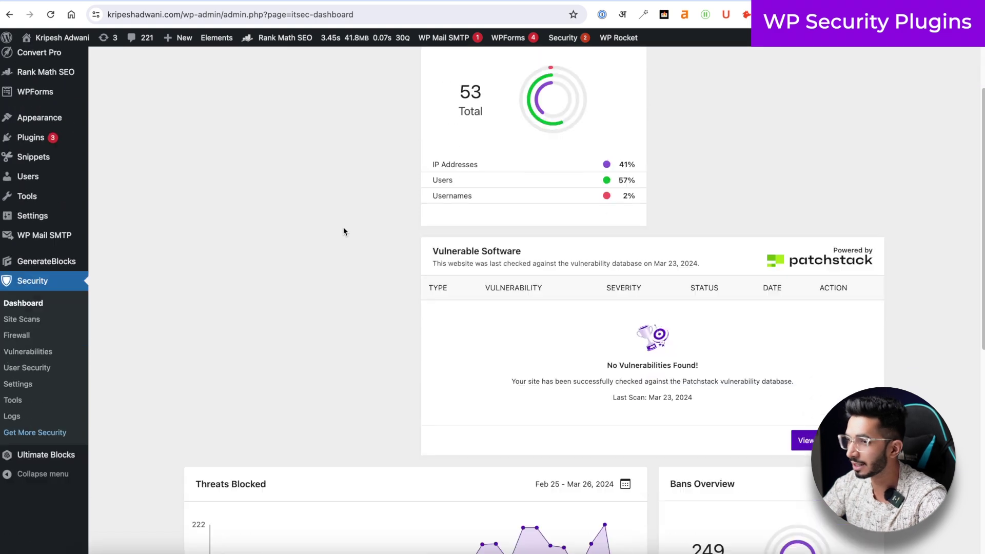
scroll(343, 227, down, 5)
scroll(340, 226, up, 4)
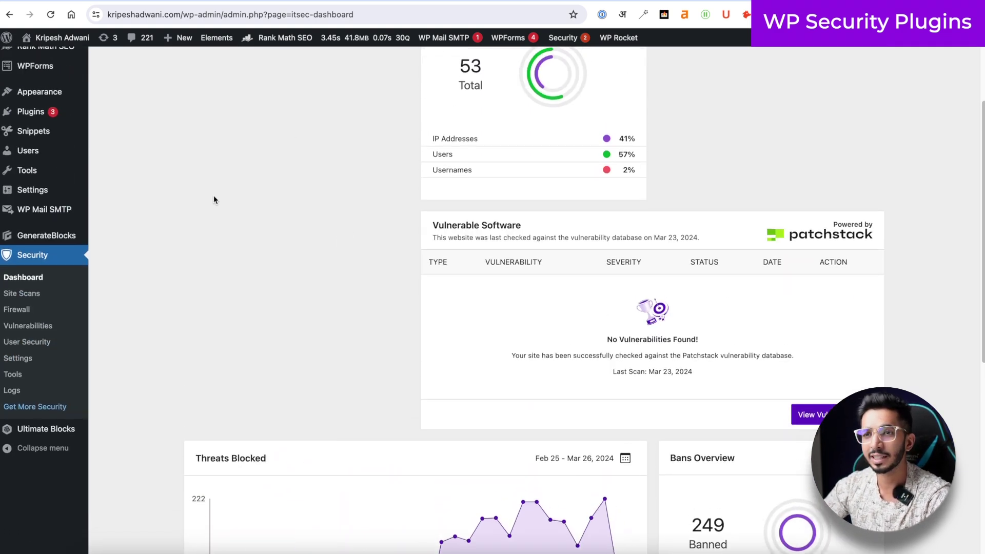
scroll(213, 200, up, 3)
scroll(170, 146, down, 1)
scroll(164, 129, up, 1)
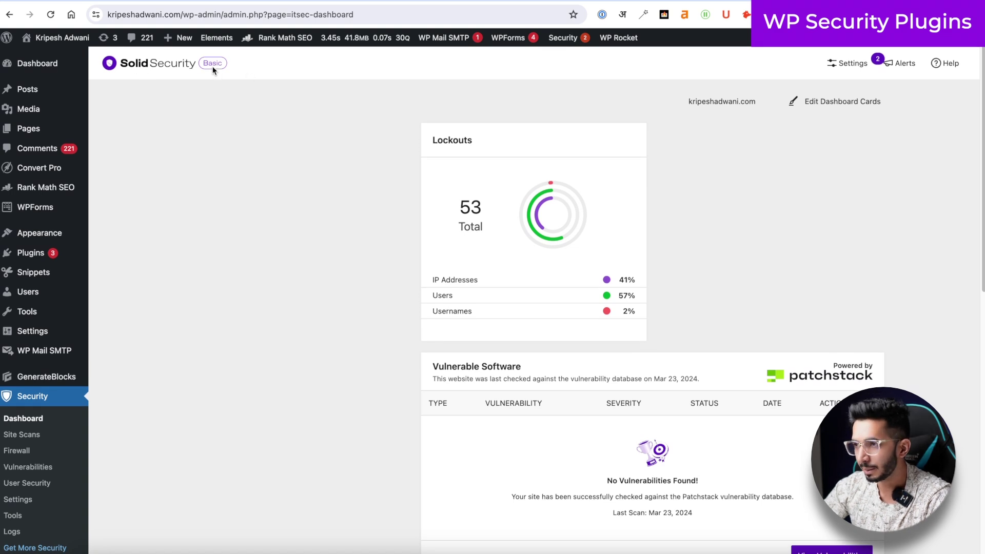
scroll(315, 123, down, 10)
mouse_move(505, 201)
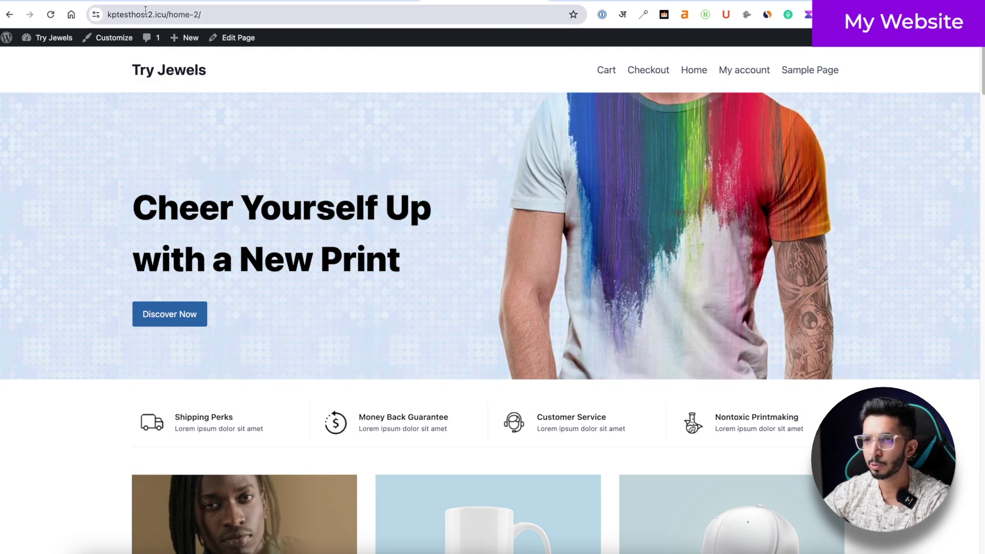
- Scroll the Try Jewels home page, then switch to the kptesthost2.icu Hostinger dashboard
scroll(179, 92, down, 15)
scroll(180, 92, up, 3)
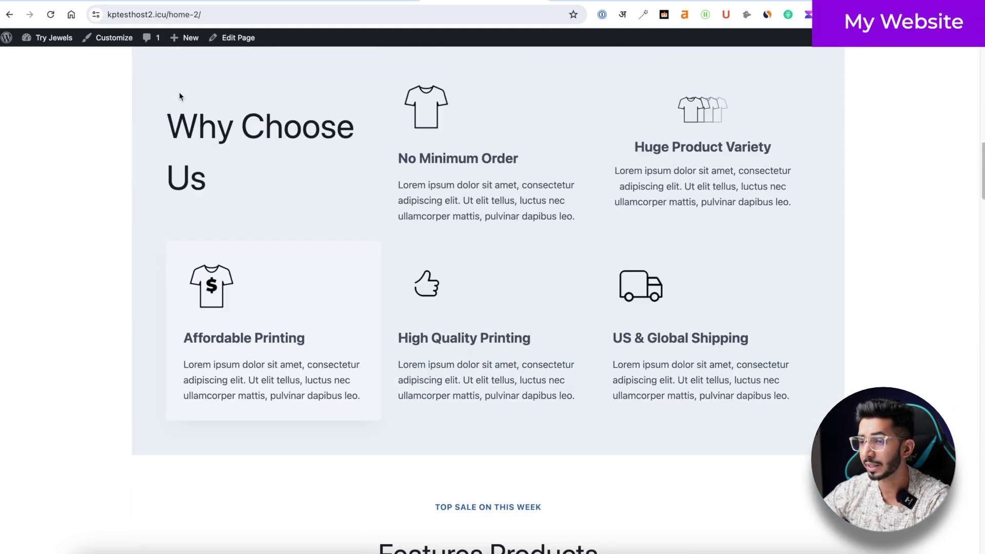
scroll(179, 91, up, 10)
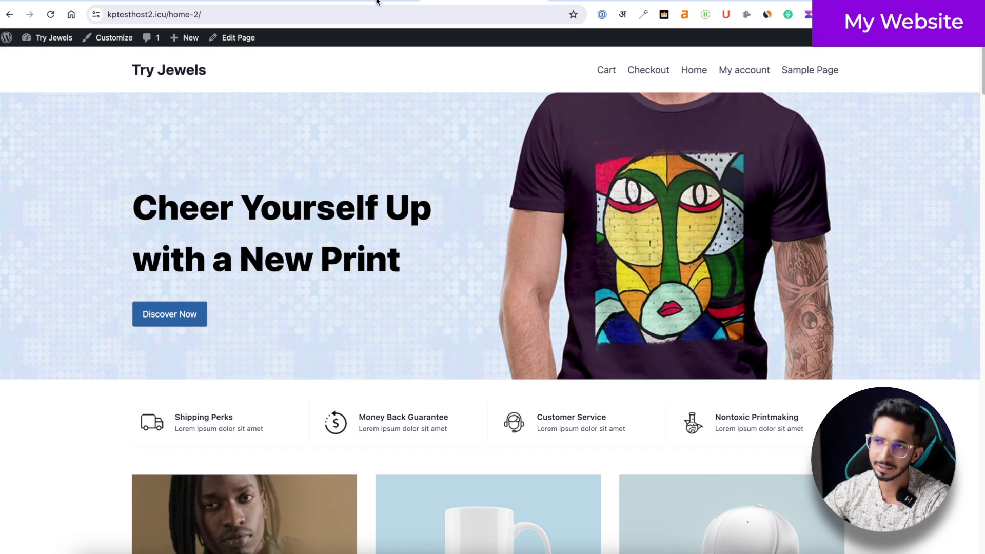
click(377, 2)
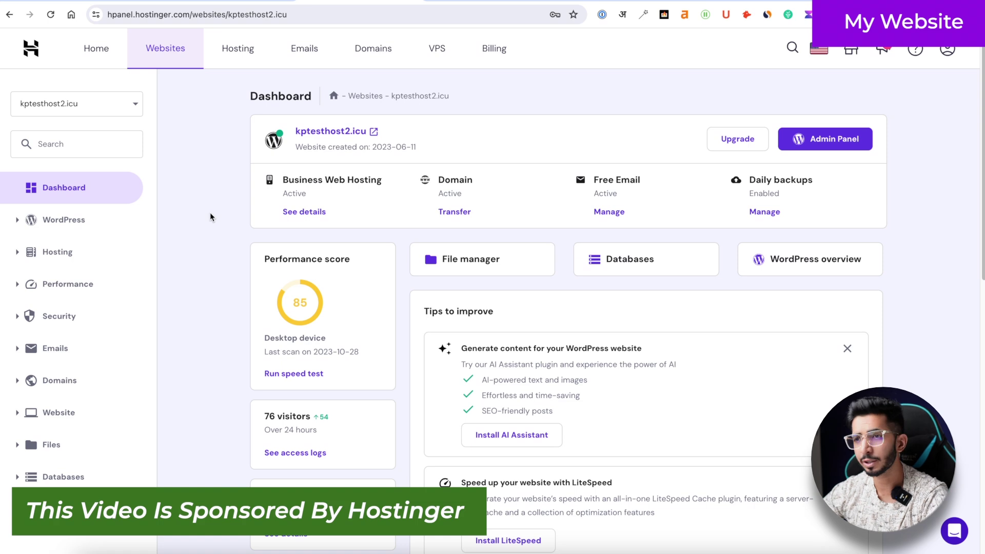
- Check the Security > Malware Scanner results, then return to the site's hosting dashboard
click(93, 317)
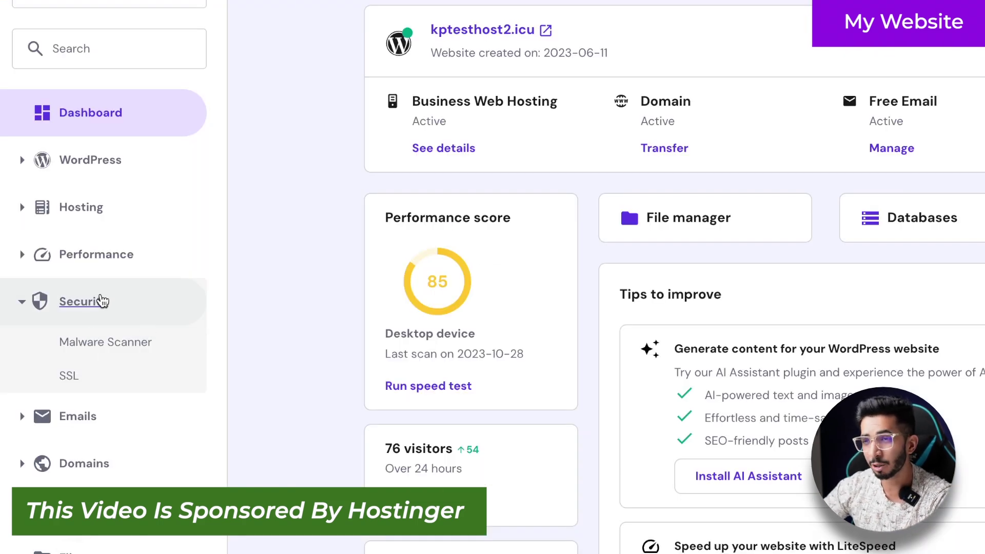
click(85, 353)
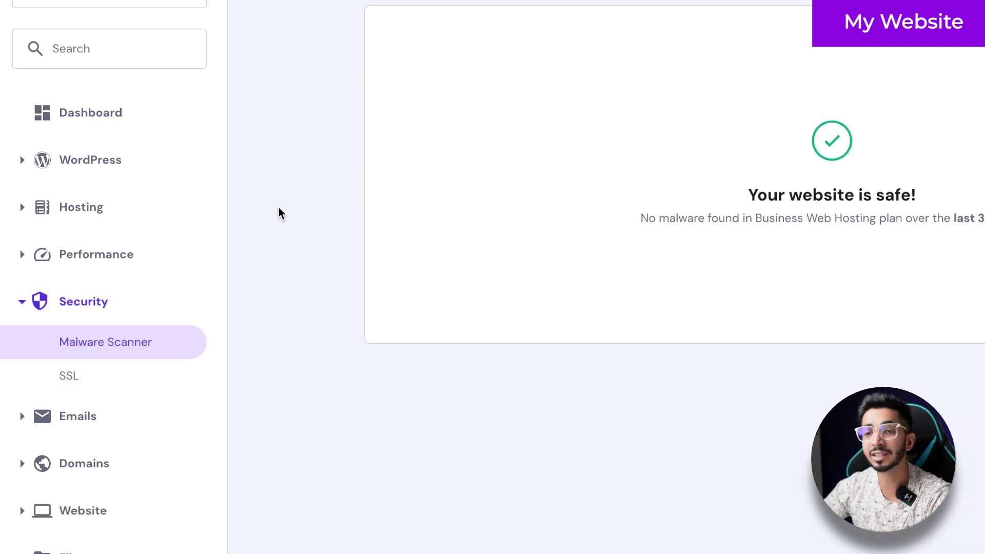
click(103, 124)
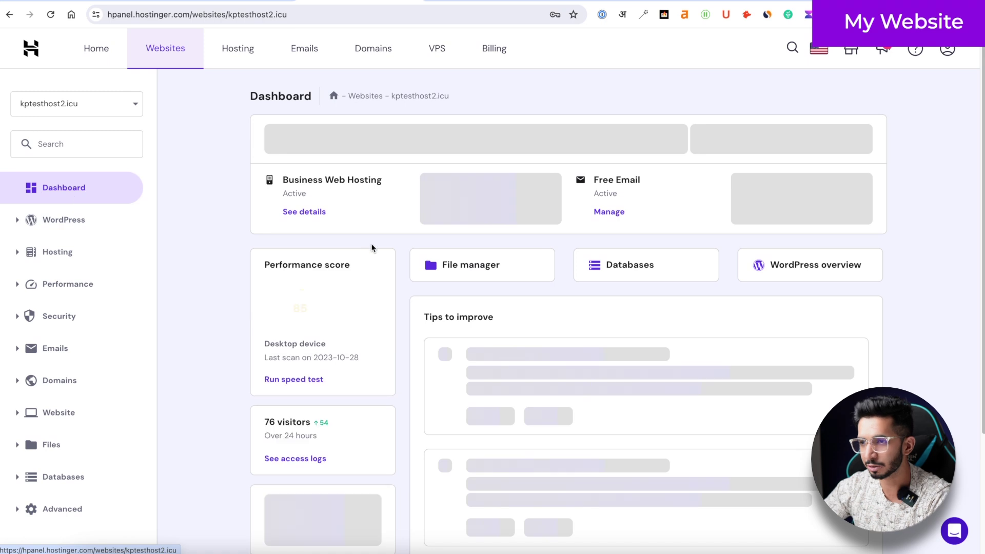
scroll(377, 189, down, 6)
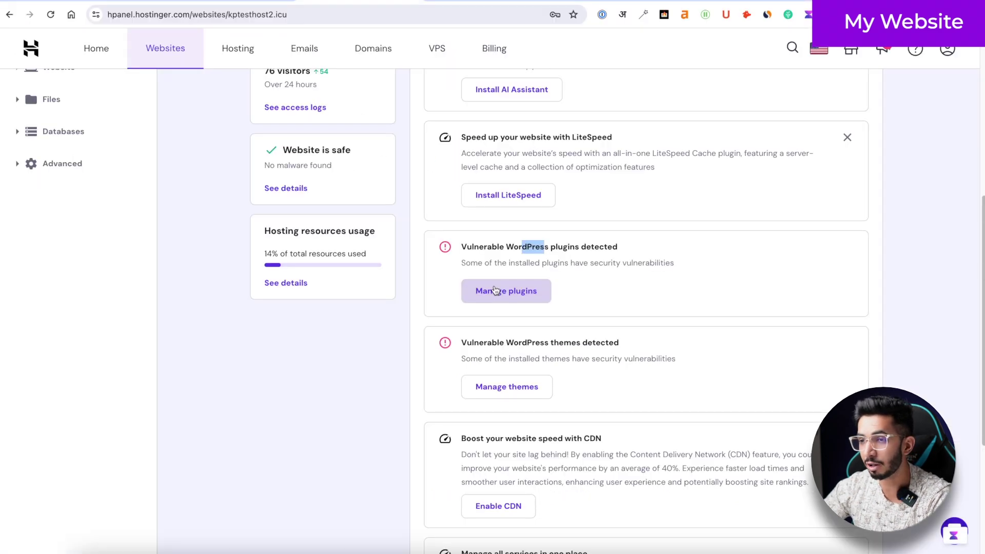
- Review the vulnerable plugins list, where wp-reset 2.00 is flagged with a CSRF vulnerability
click(401, 220)
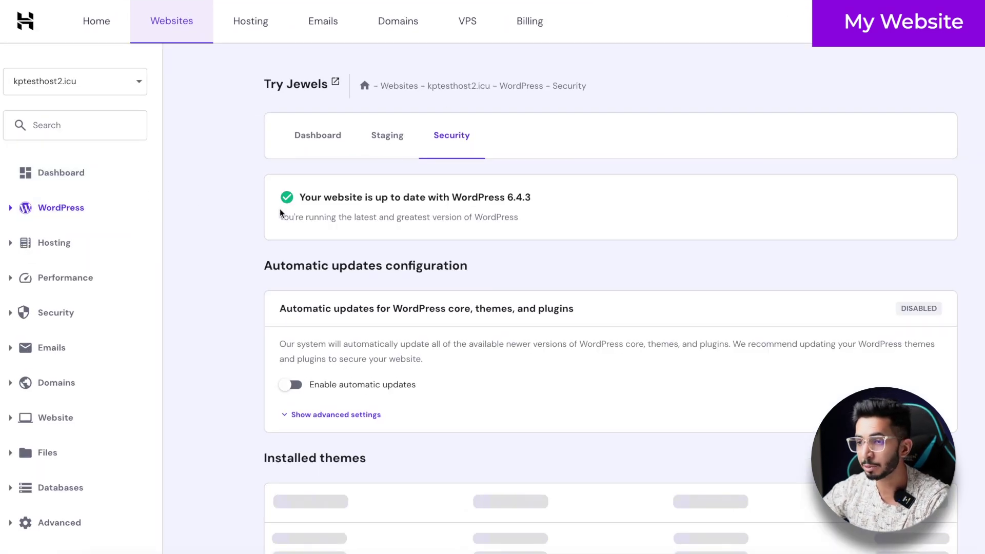
scroll(279, 209, down, 10)
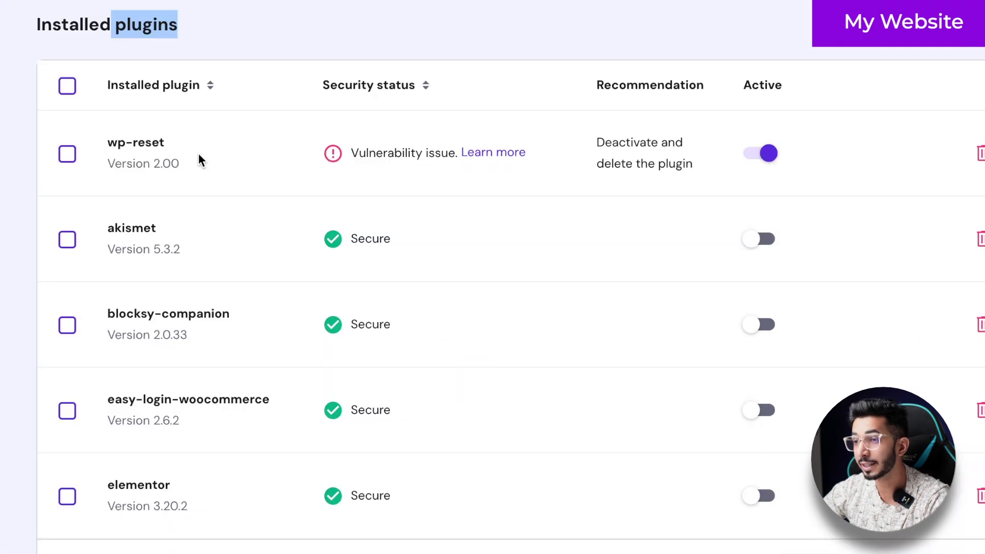
mouse_move(349, 153)
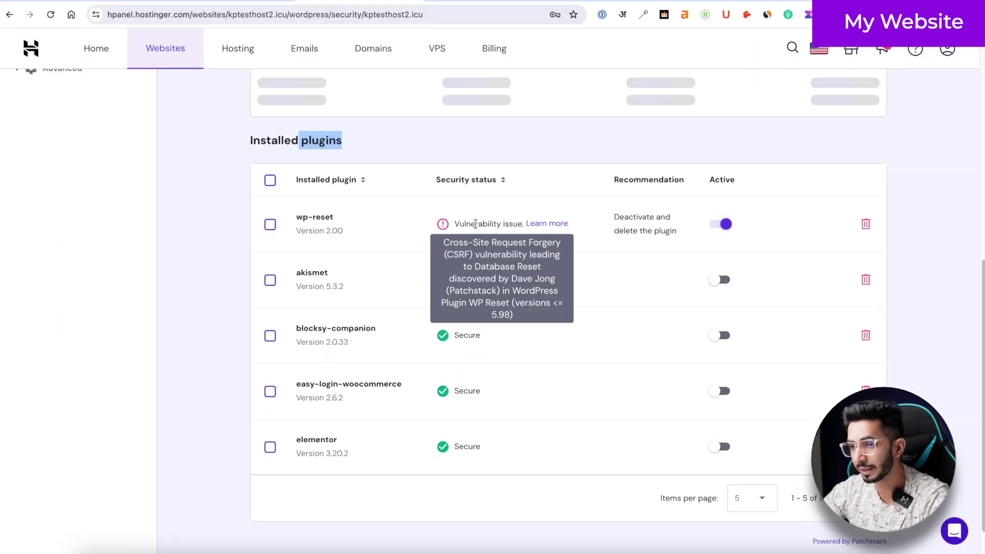
scroll(475, 224, up, 10)
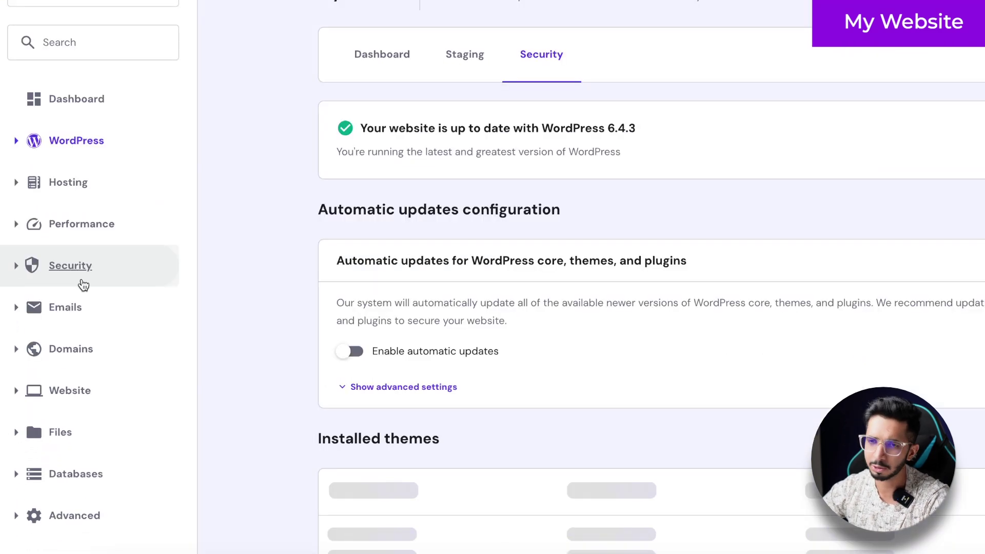
click(62, 322)
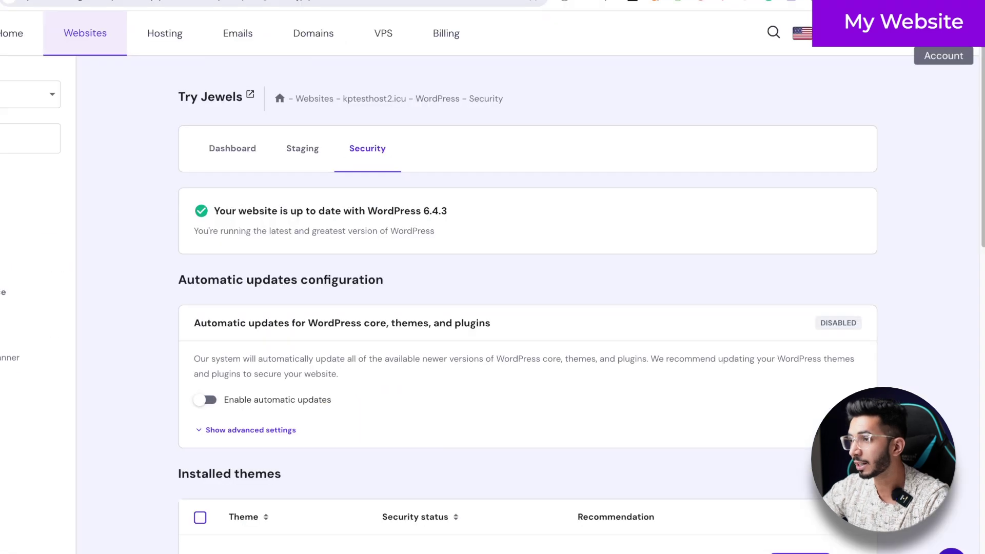
click(878, 33)
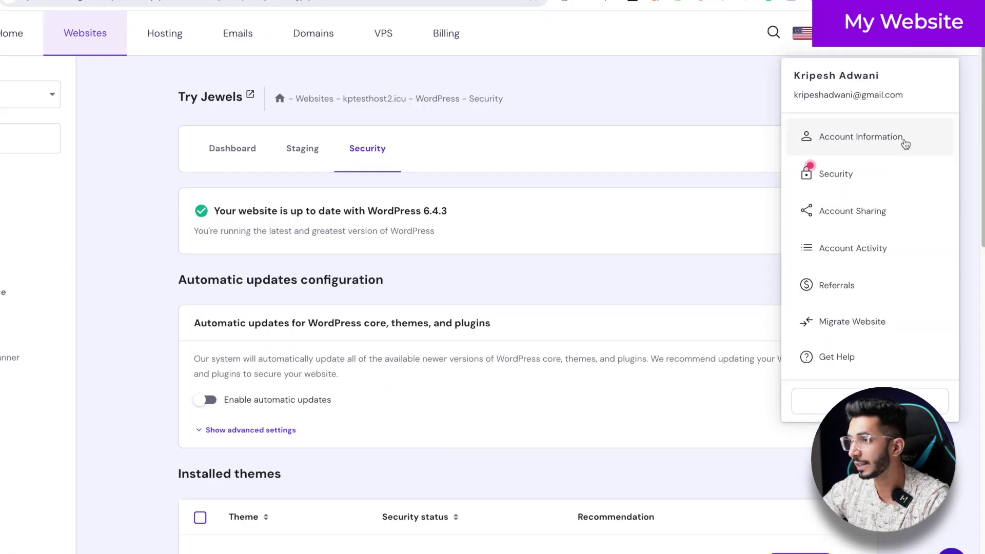
click(518, 109)
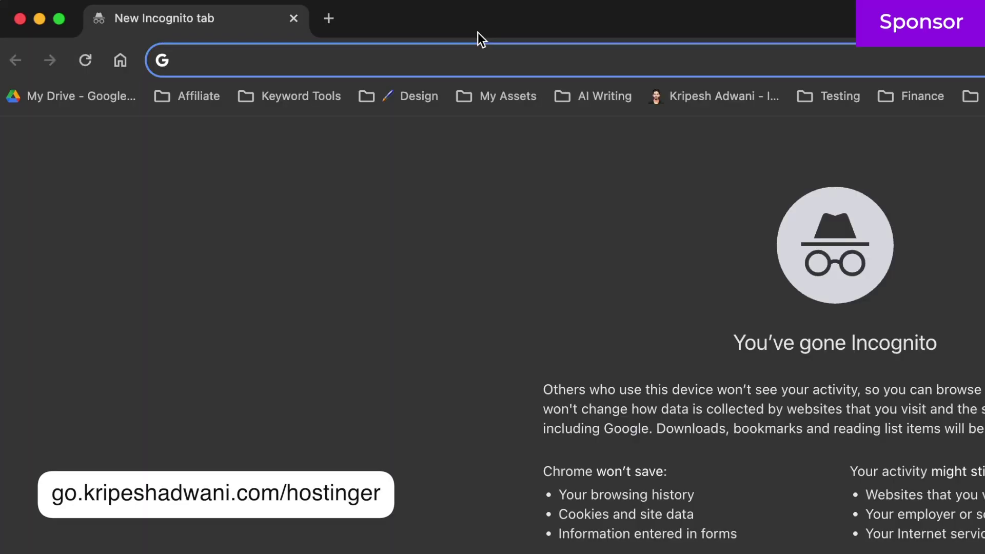
- Load go.kripeshadwani.com/hostinger in a new incognito window
text(::In)
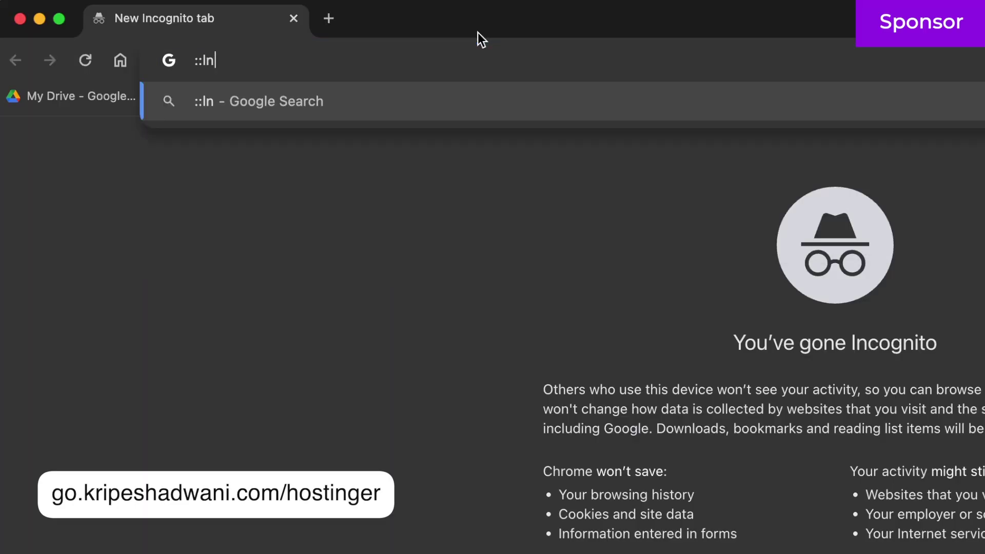
text(https://go.kripeshadwani.com/hostinger)
key(Return)
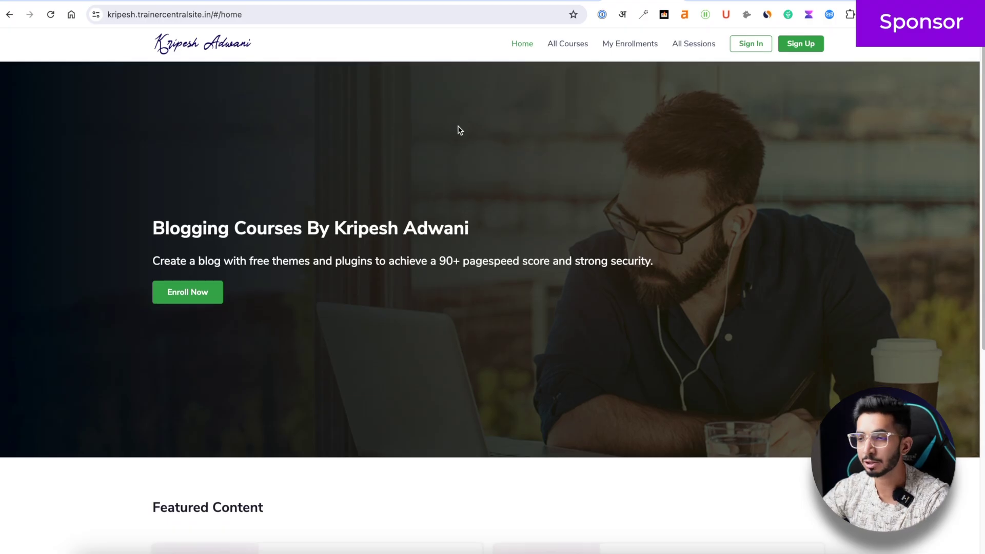
- Open the Hostinger Training Program course and expand its Support, WordPress Setup and Initial Setup lessons
scroll(457, 130, down, 6)
scroll(645, 255, up, 1)
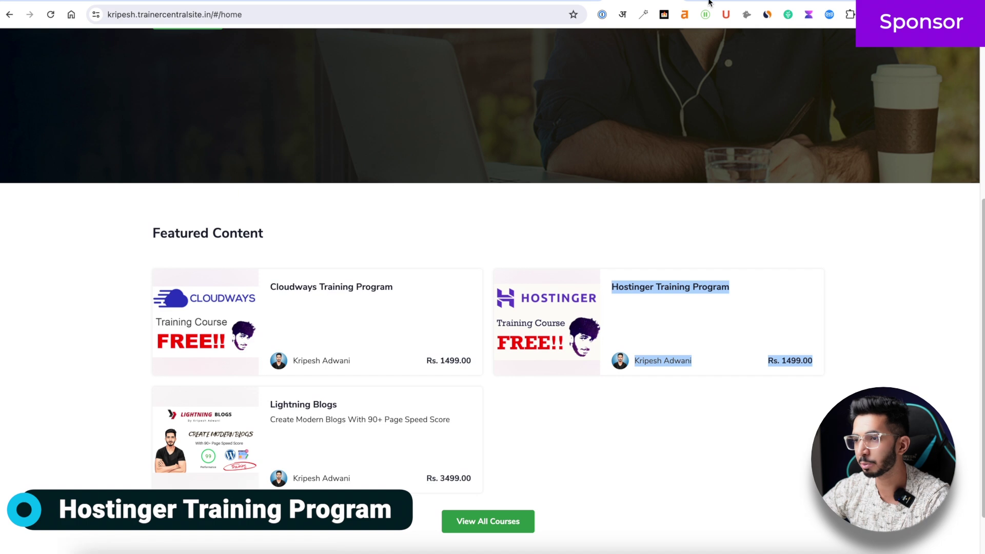
click(670, 287)
scroll(422, 264, down, 10)
scroll(422, 262, up, 1)
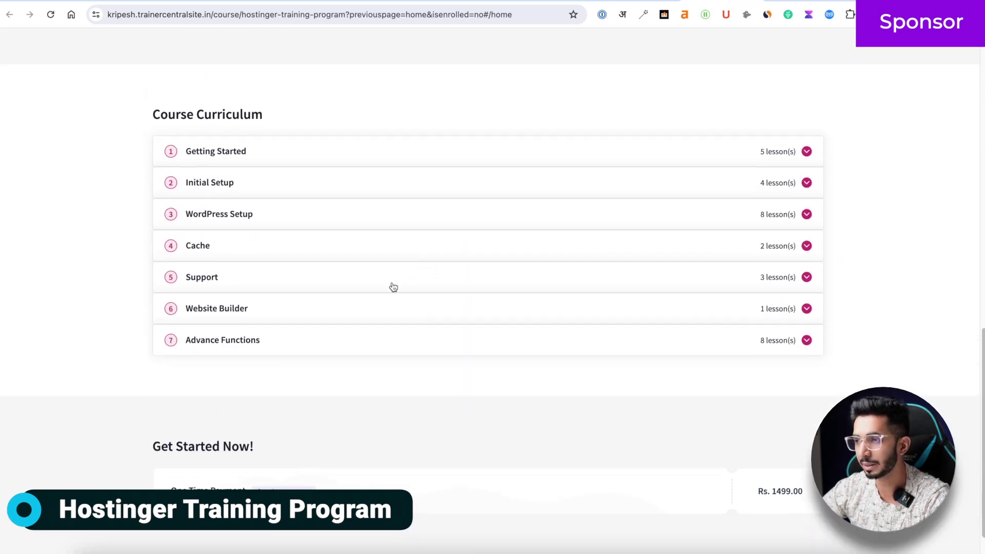
click(391, 283)
click(405, 214)
click(414, 177)
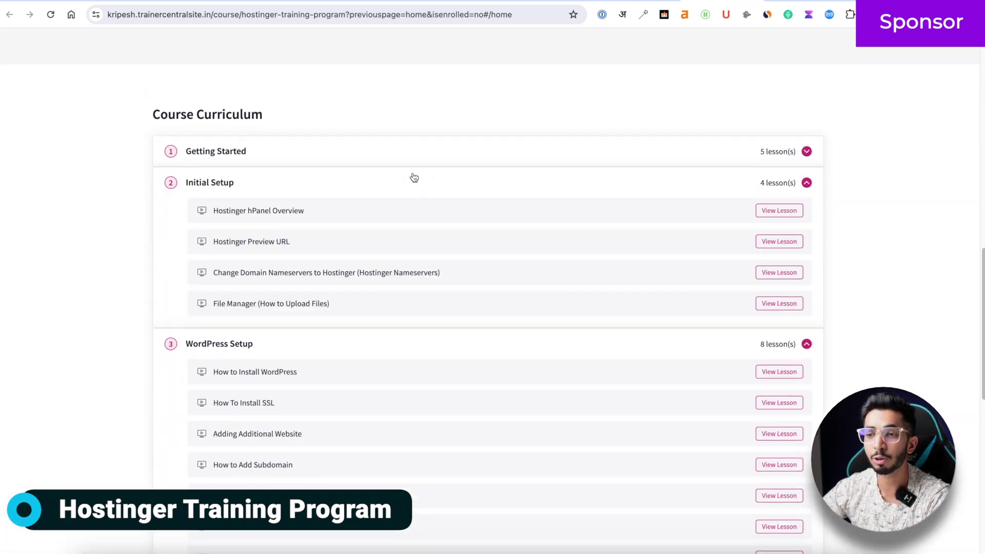
- View the Top 10 Travel Bags sample article, then return to the TravelGeeks blog homepage
scroll(414, 177, up, 10)
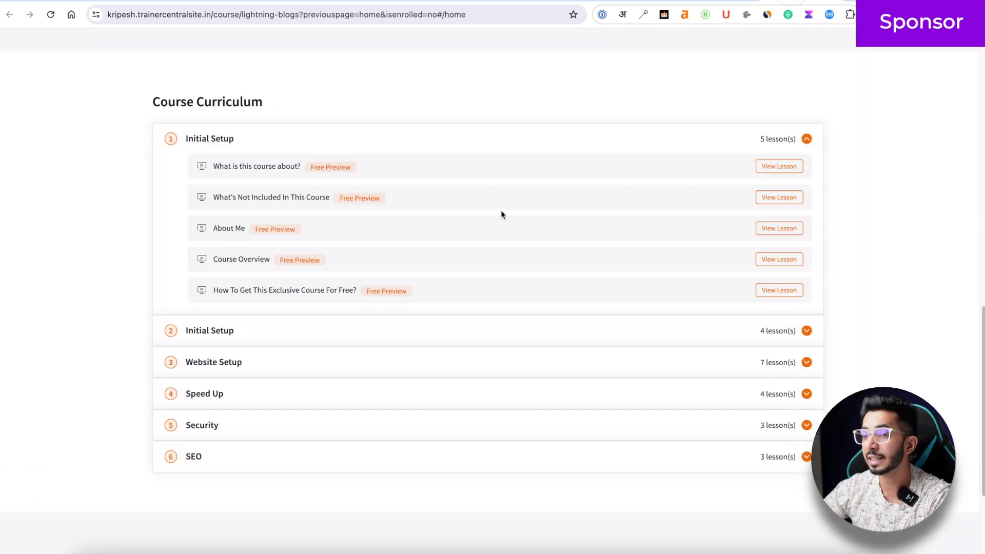
scroll(432, 270, up, 10)
scroll(324, 204, down, 7)
scroll(324, 204, up, 10)
click(440, 281)
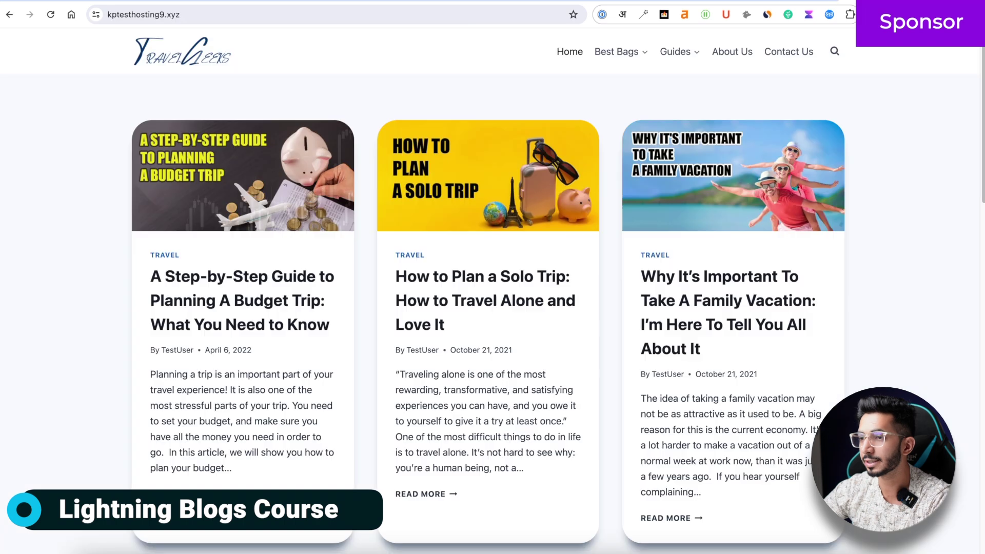
scroll(364, 267, down, 10)
click(434, 237)
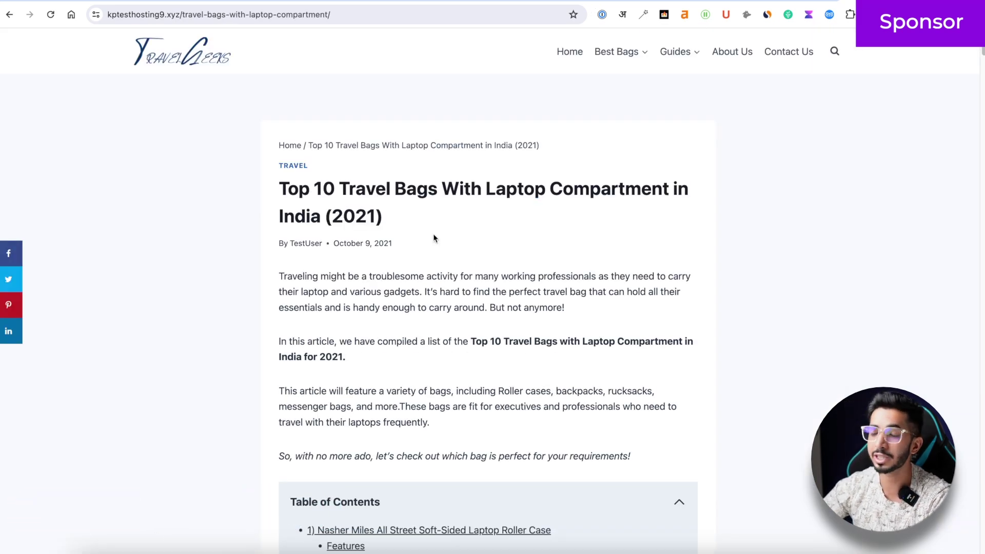
scroll(433, 238, down, 20)
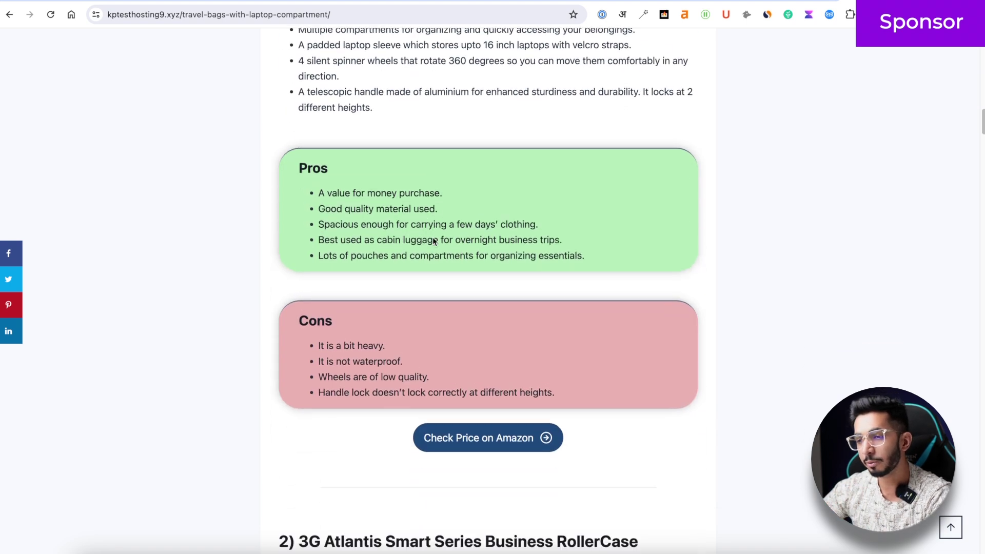
scroll(434, 240, up, 20)
click(186, 62)
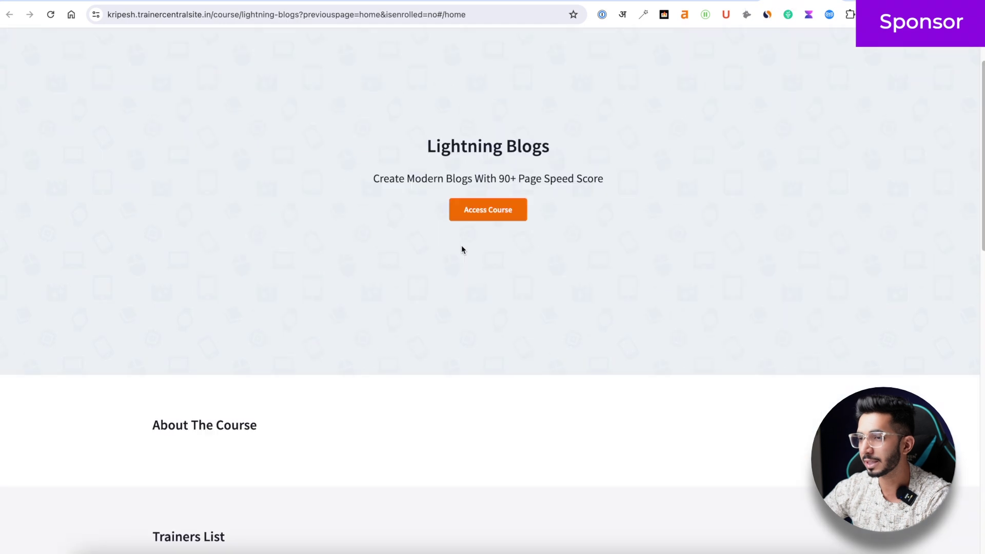
scroll(461, 250, down, 10)
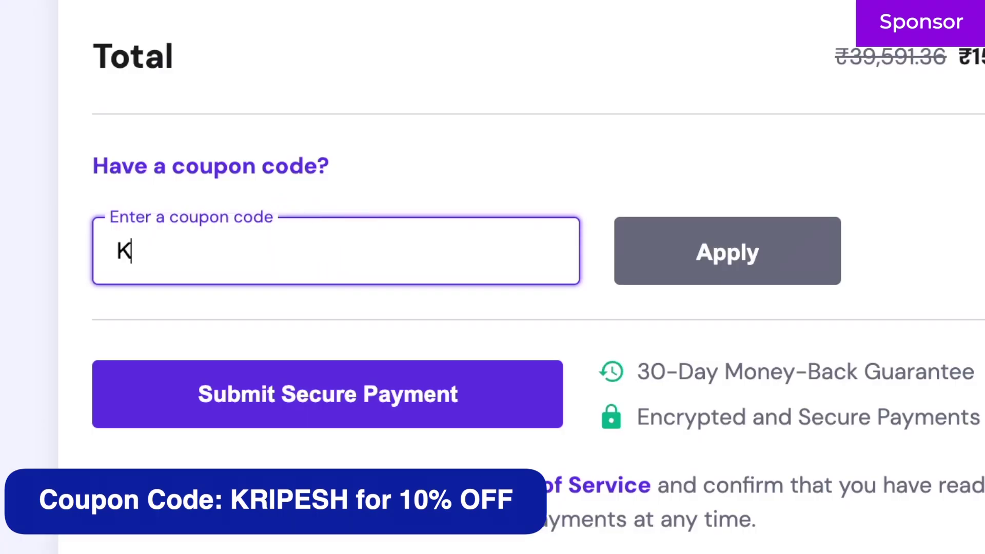
- Enter the sponsor's coupon code at Hostinger checkout and apply it to the order
text(RIPESH)
click(695, 251)
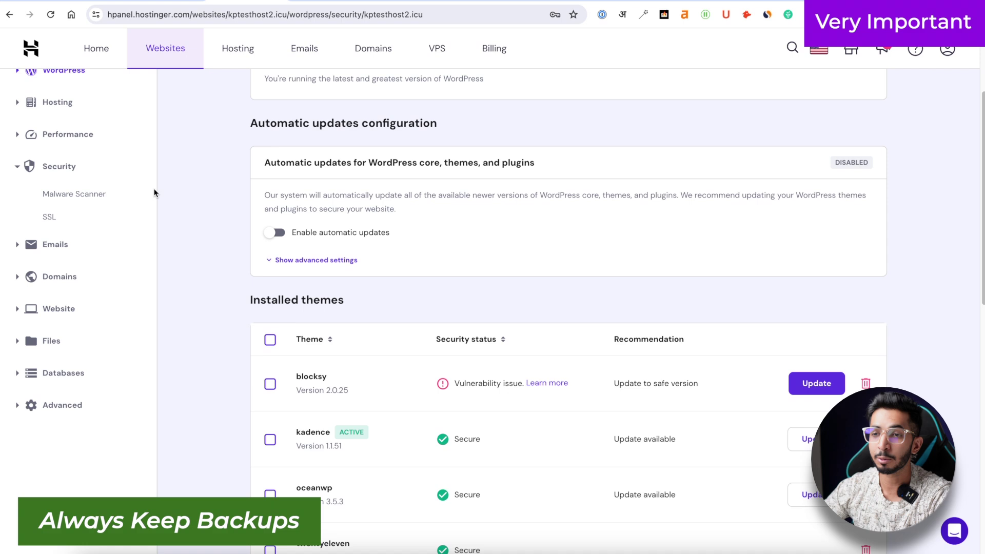
- Open the Files > Backups page for kptesthost2.icu in the hPanel sidebar
scroll(154, 192, up, 3)
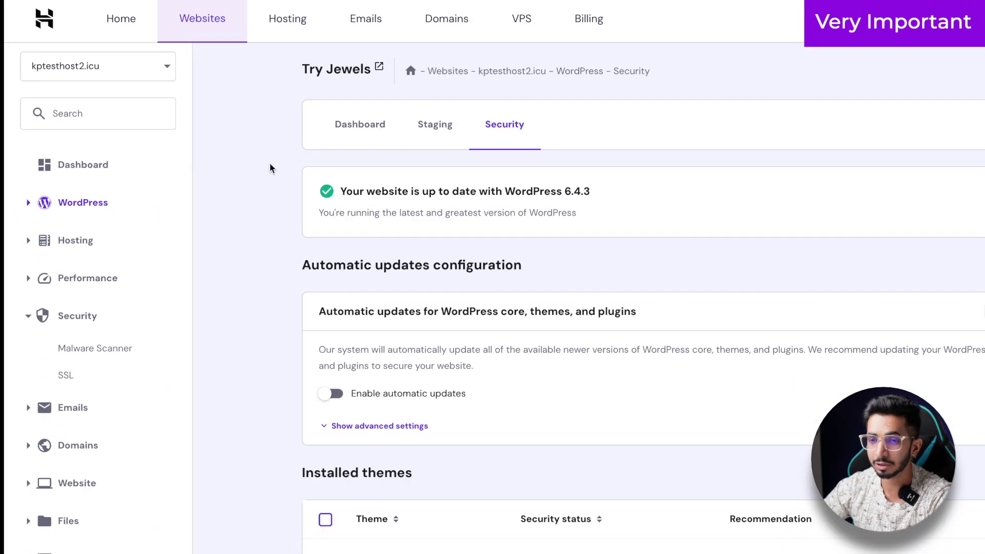
scroll(72, 230, down, 3)
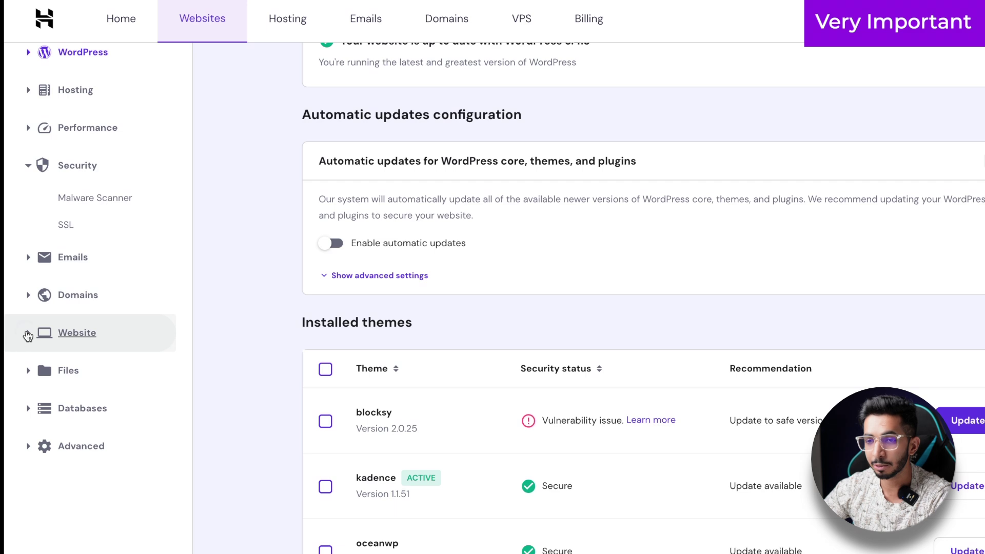
click(27, 336)
scroll(46, 384, down, 5)
click(28, 338)
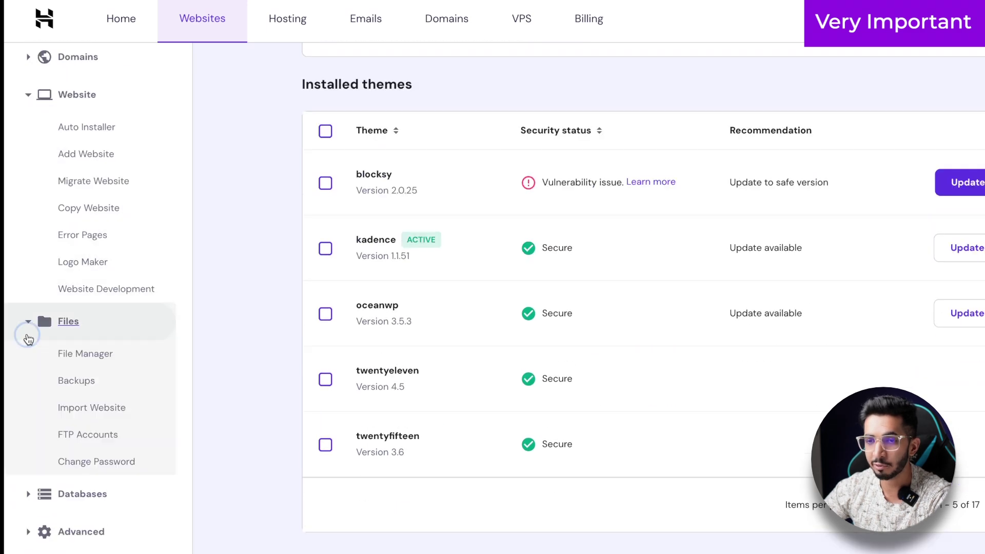
click(83, 384)
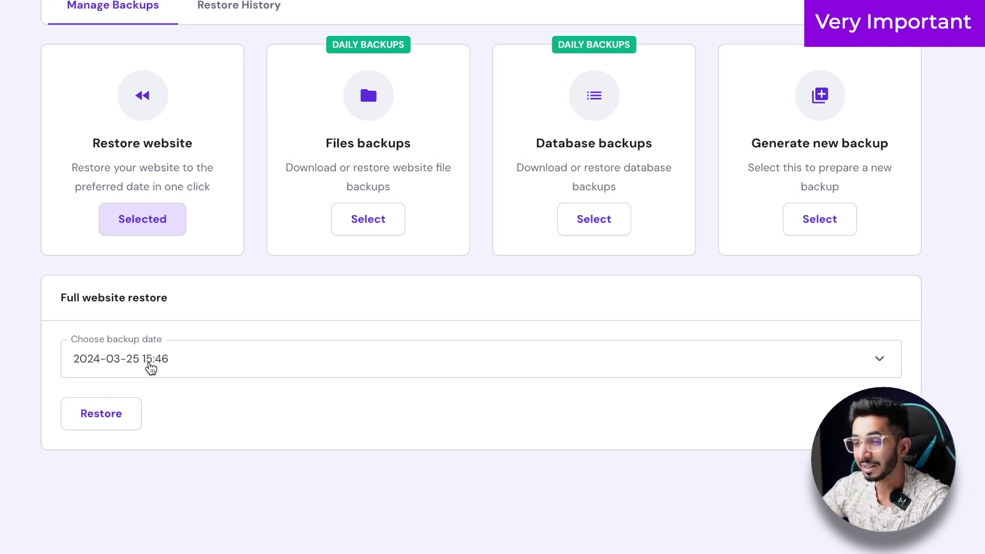
click(150, 364)
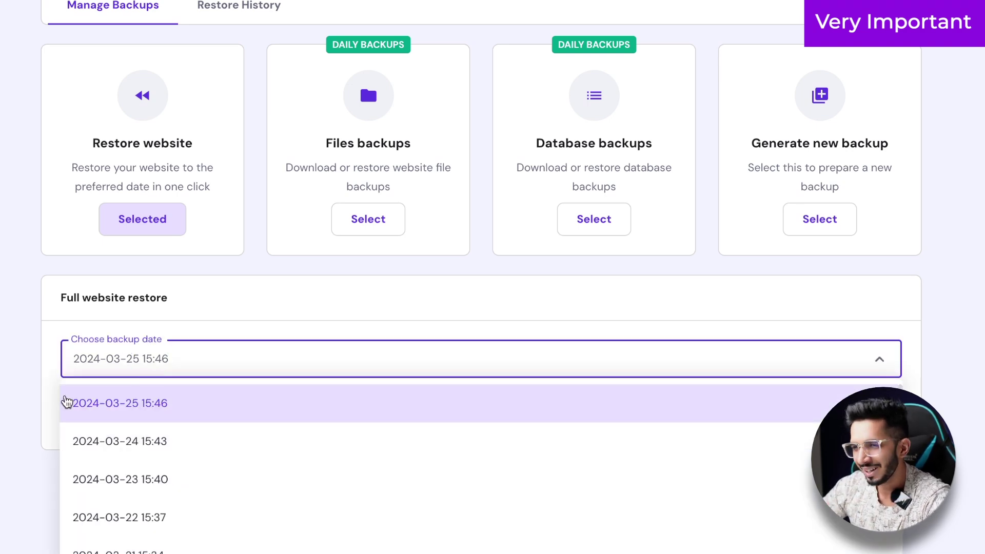
scroll(146, 430, down, 3)
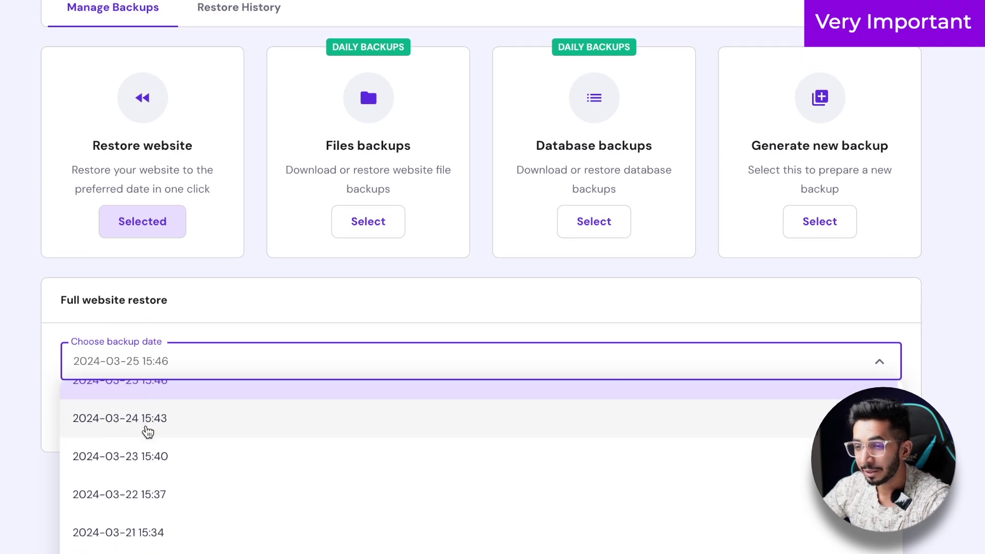
scroll(146, 430, up, 3)
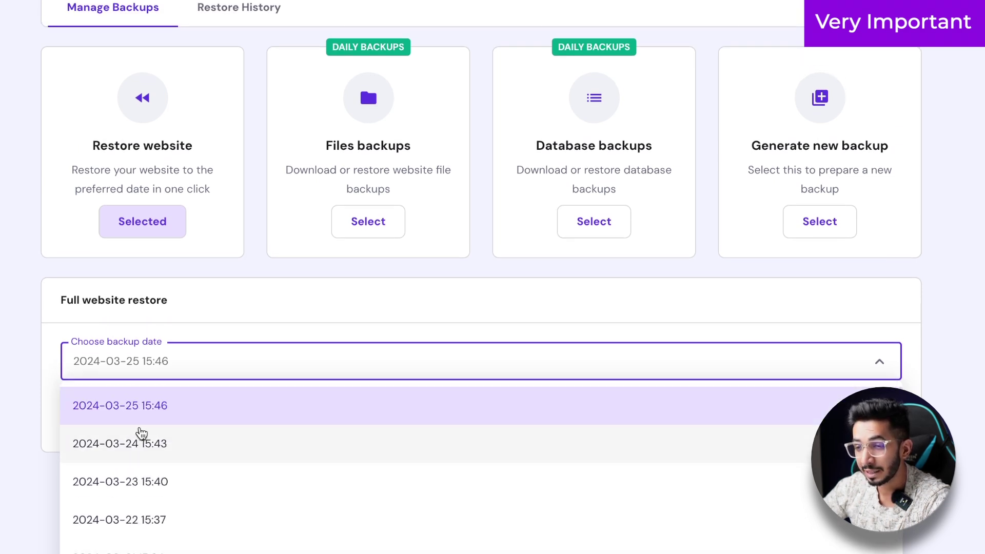
scroll(140, 433, down, 4)
scroll(140, 436, down, 1)
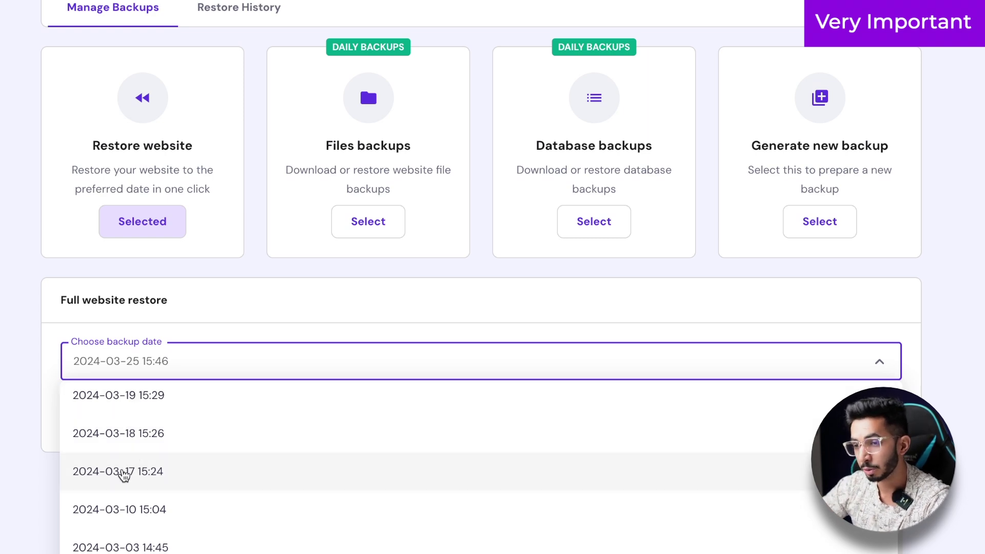
scroll(118, 541, down, 1)
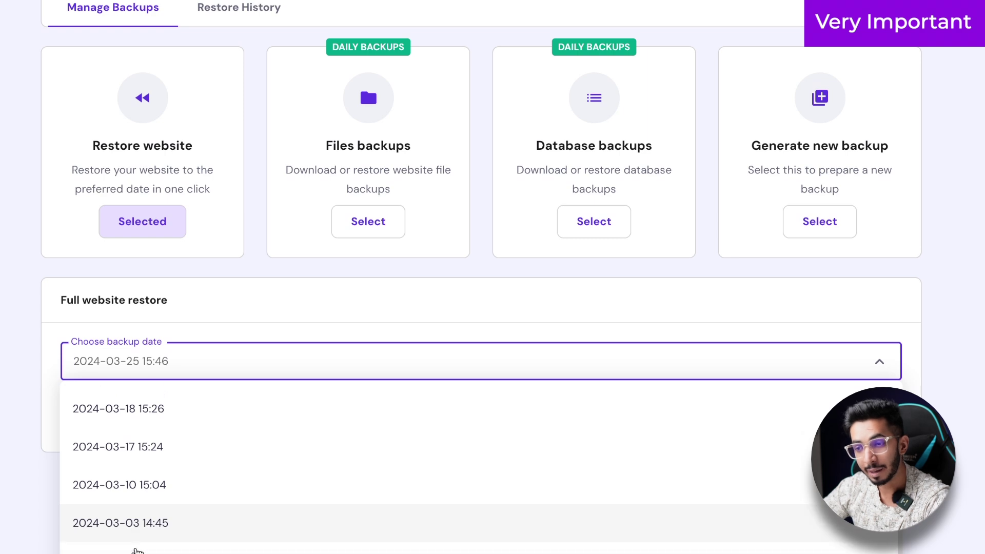
scroll(116, 545, down, 1)
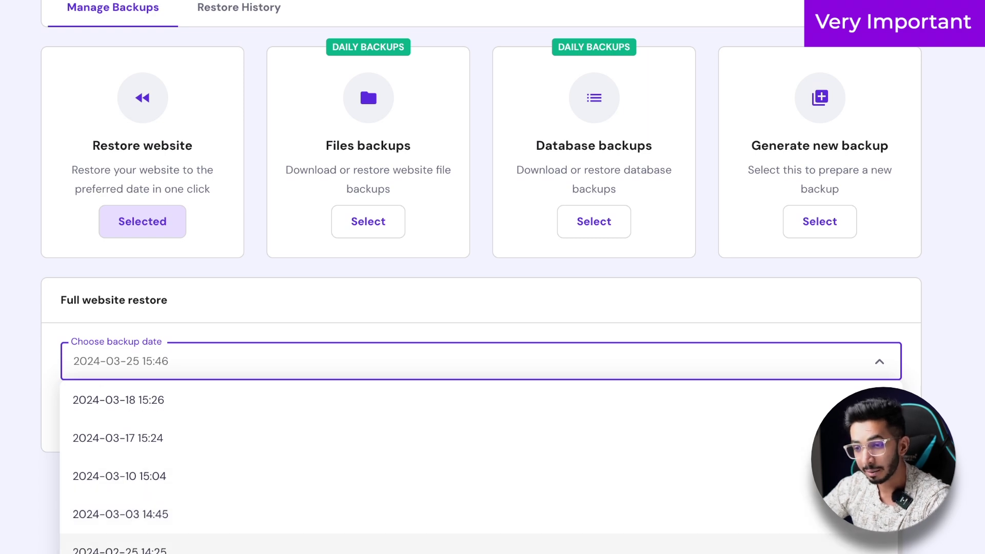
scroll(116, 544, down, 1)
scroll(116, 545, down, 1)
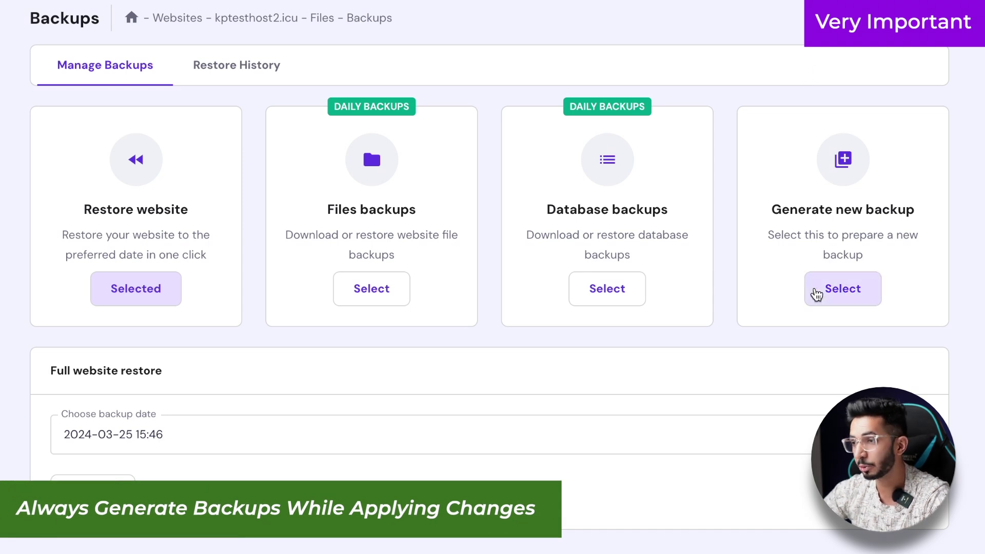
click(782, 220)
drag(782, 223, 853, 235)
click(853, 238)
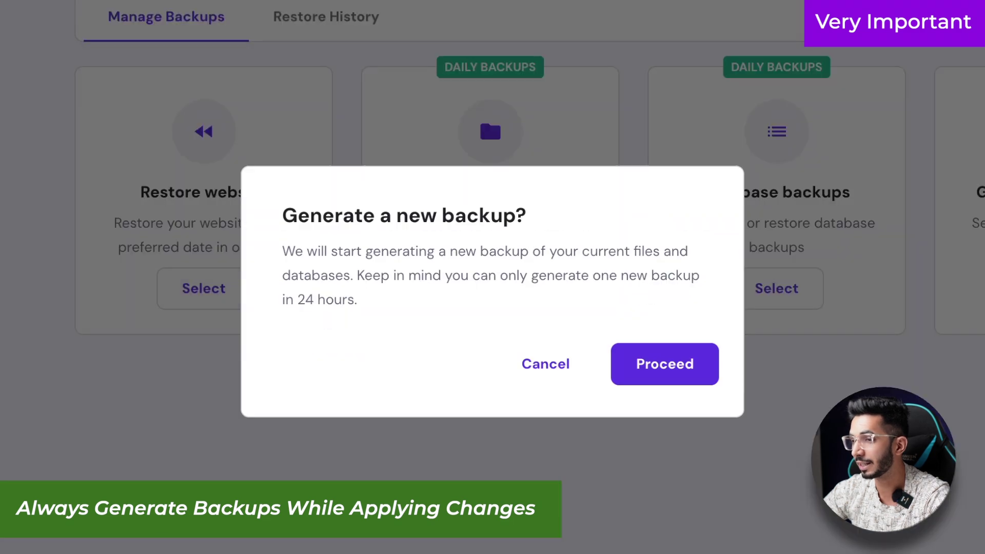
click(682, 362)
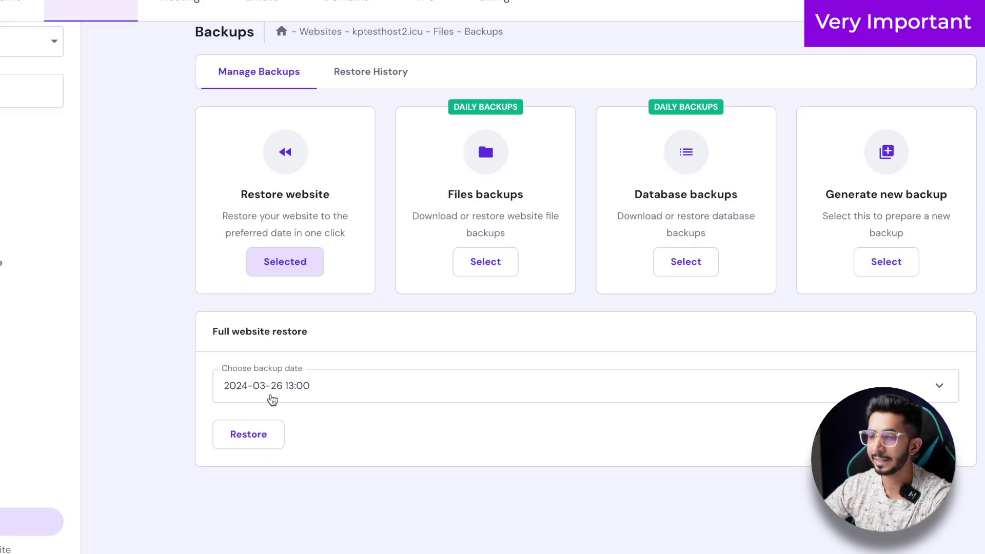
click(270, 398)
click(171, 323)
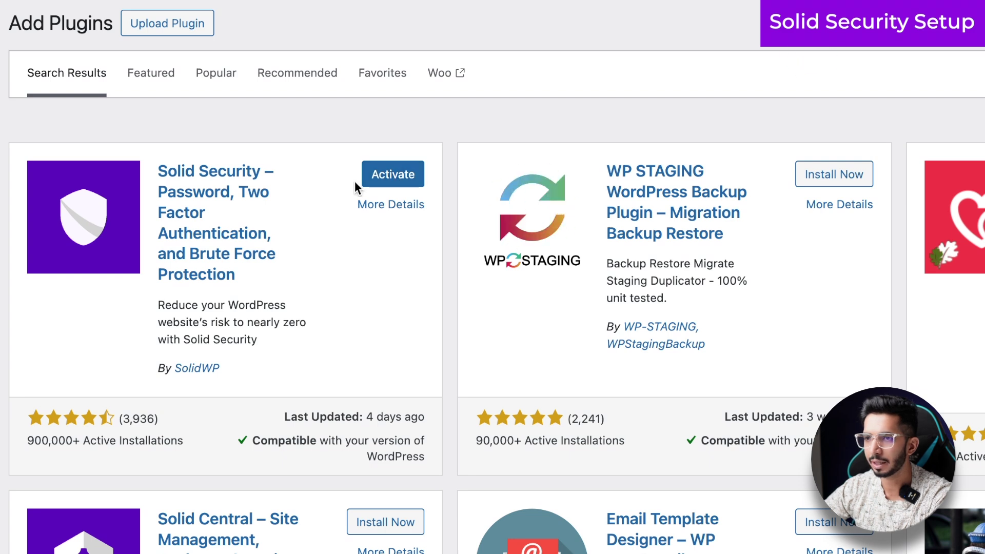
- Activate Solid Security and launch its setup wizard from Security > Setup
click(385, 177)
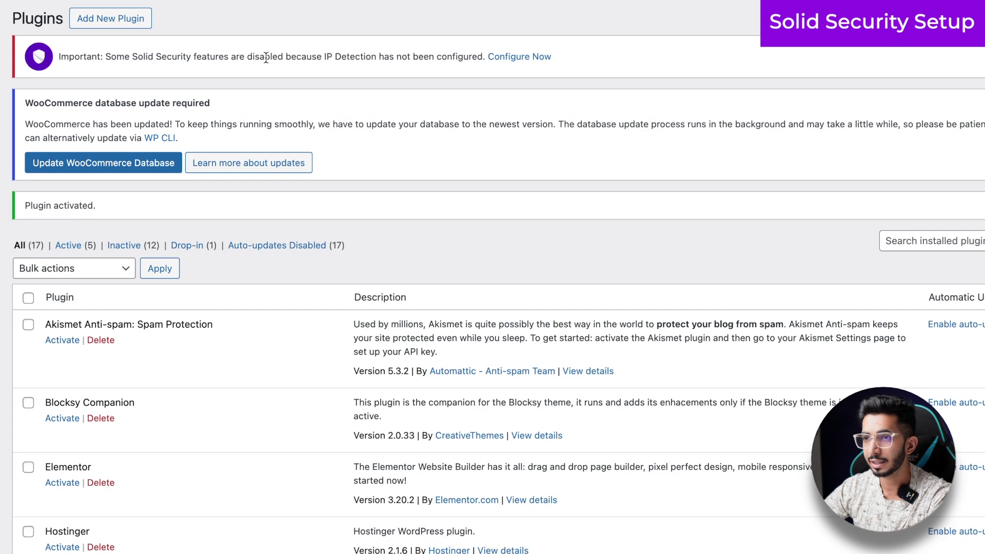
scroll(200, 143, down, 15)
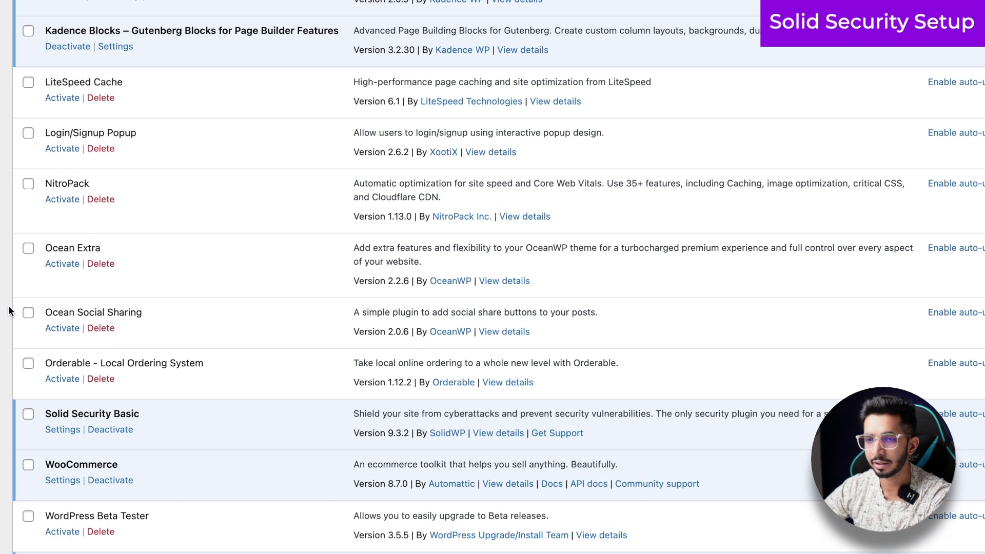
mouse_move(34, 394)
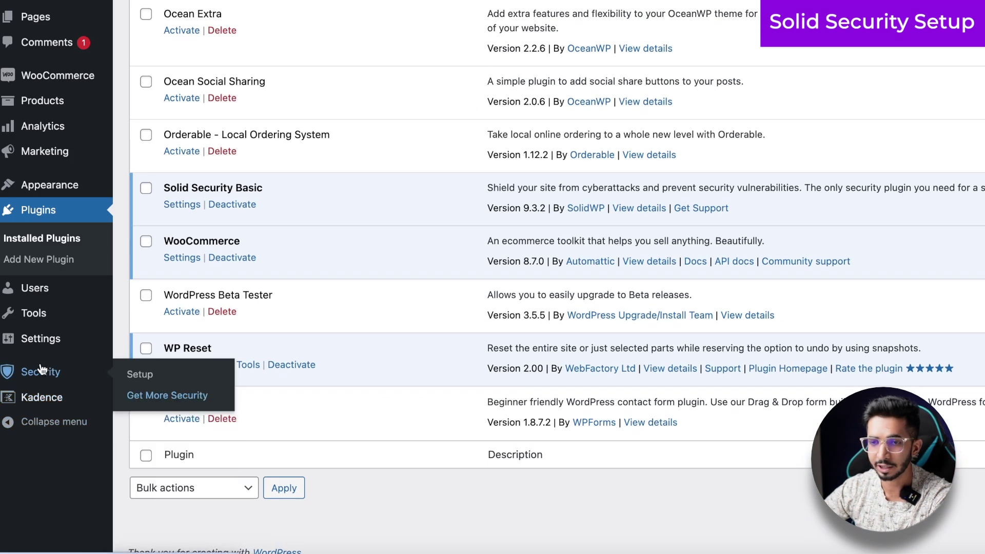
mouse_move(44, 377)
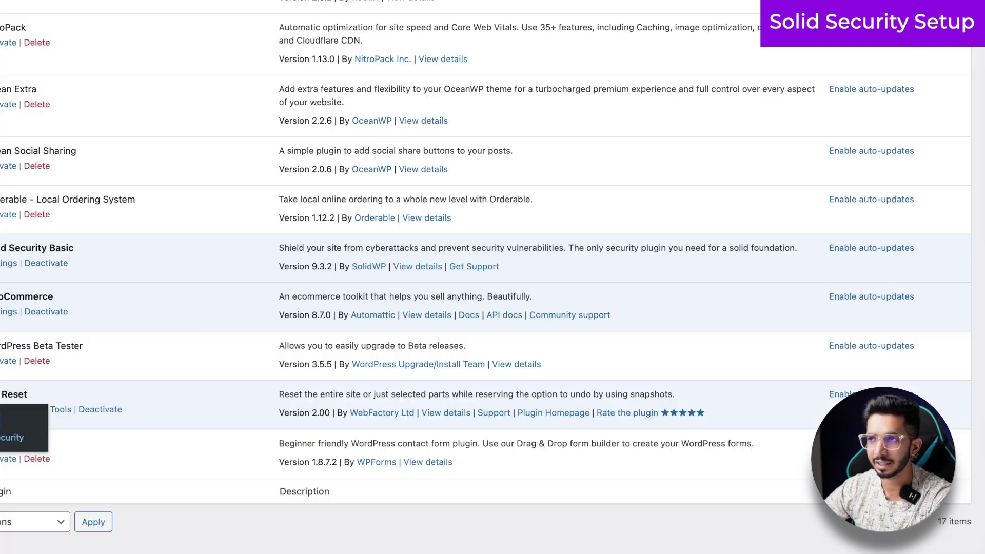
click(11, 417)
scroll(167, 210, down, 1)
scroll(167, 210, up, 1)
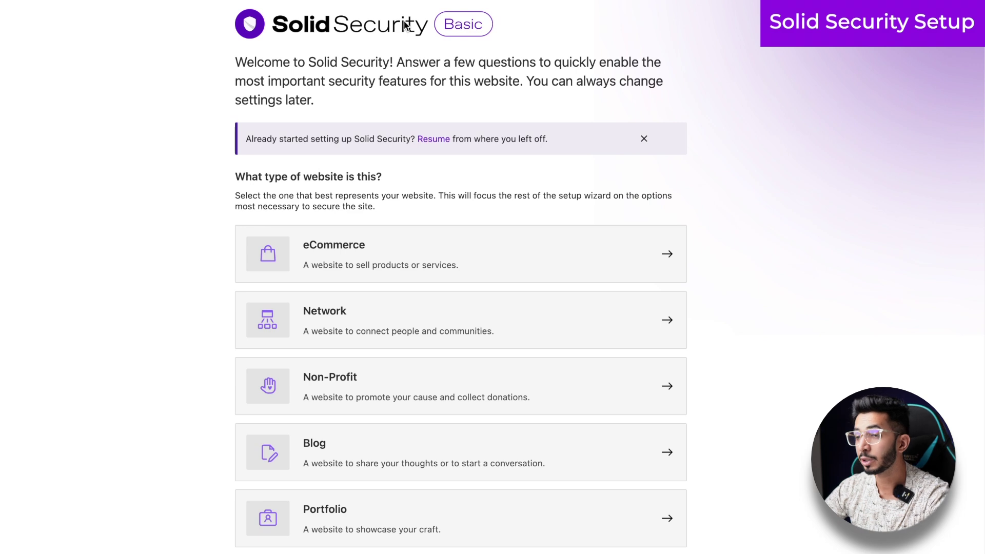
- Mark the site as a blog and turn on Security Check Pro
scroll(146, 304, down, 2)
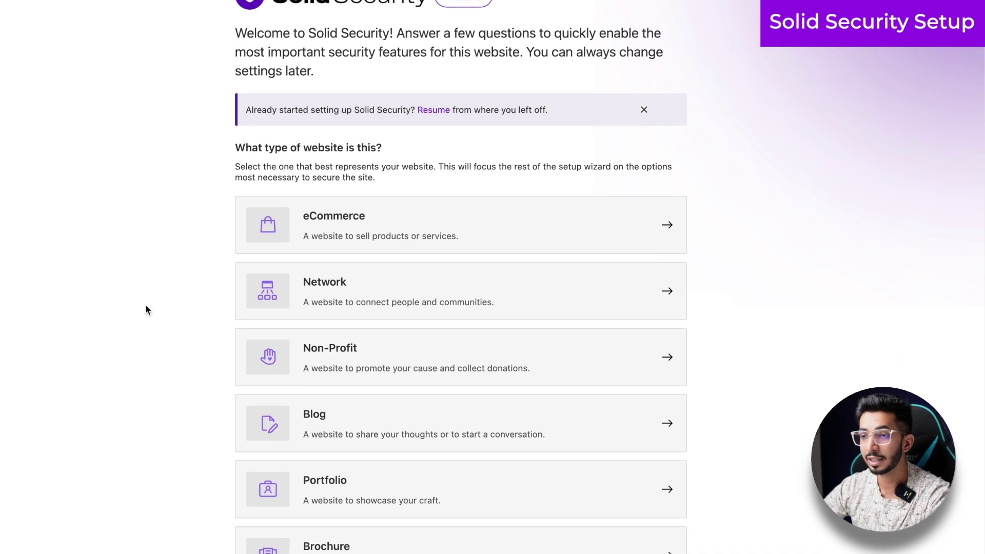
scroll(362, 298, down, 2)
scroll(281, 391, down, 1)
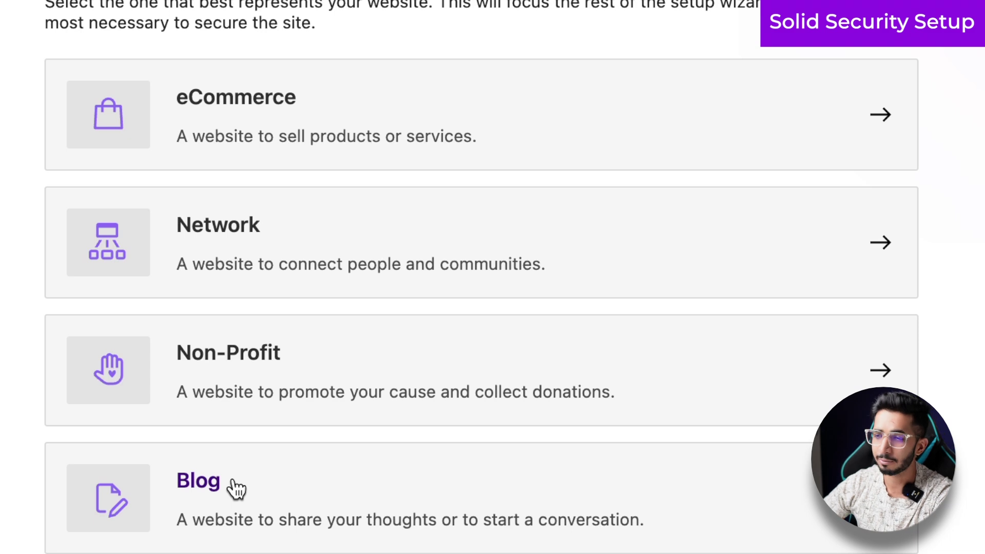
click(236, 487)
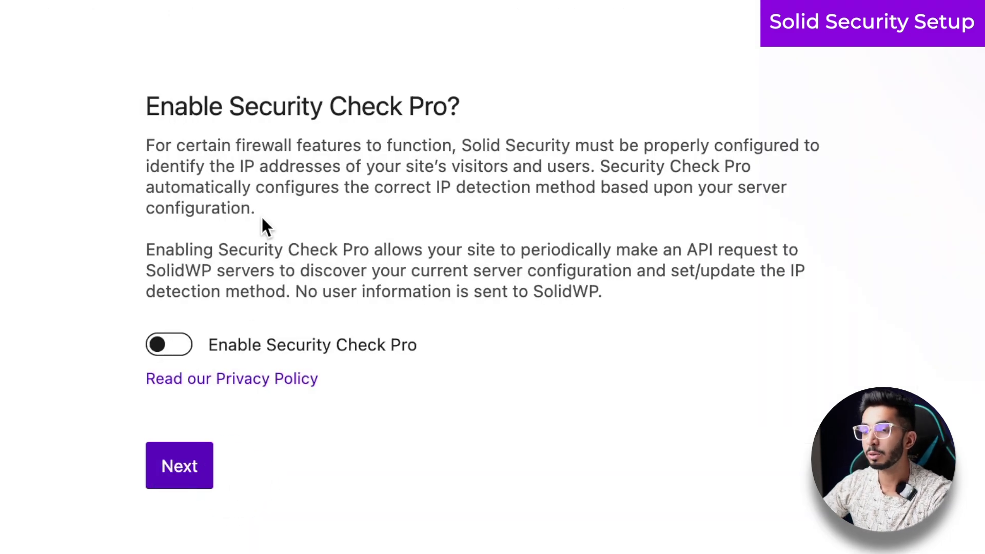
click(164, 346)
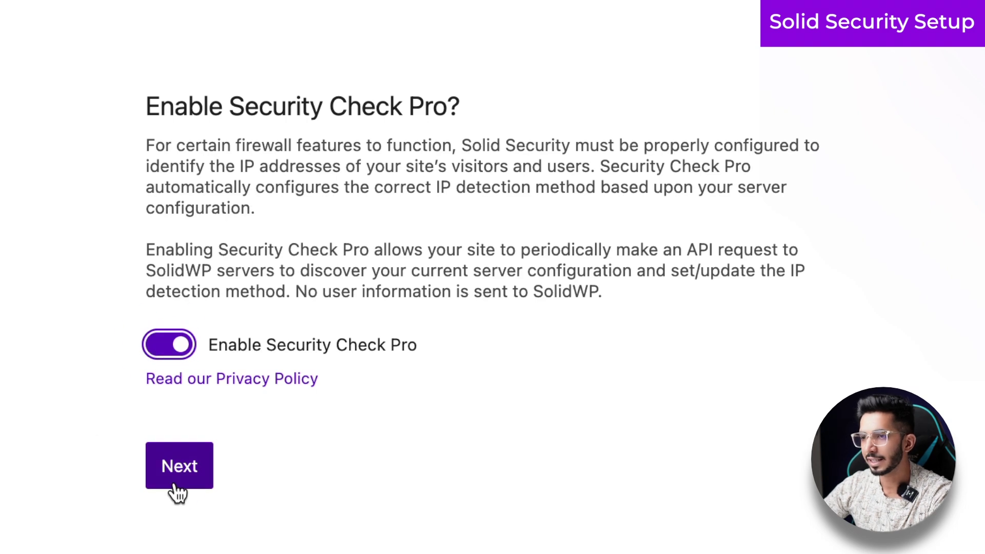
click(177, 487)
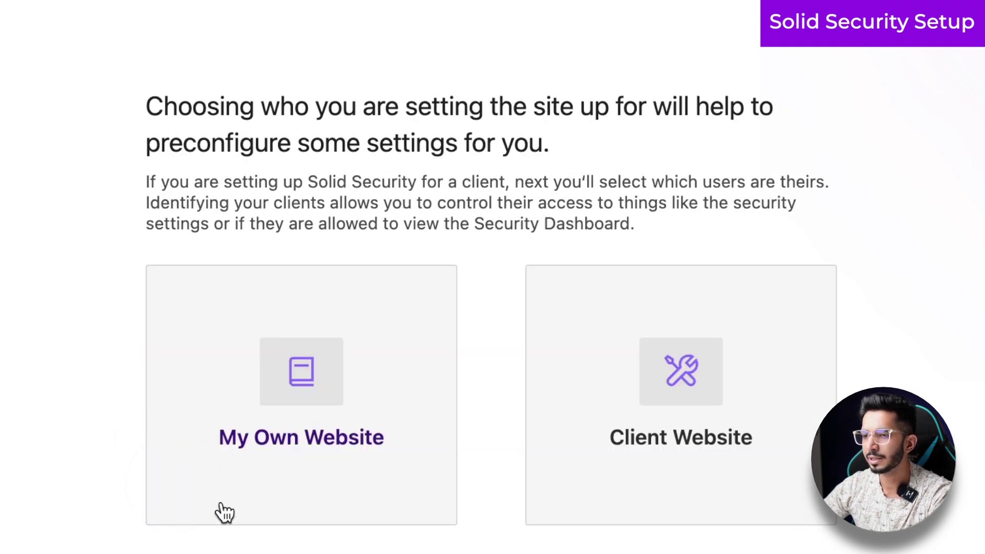
- Indicate it is your own website, enforce a password policy for users, and advance to Global Settings
click(279, 469)
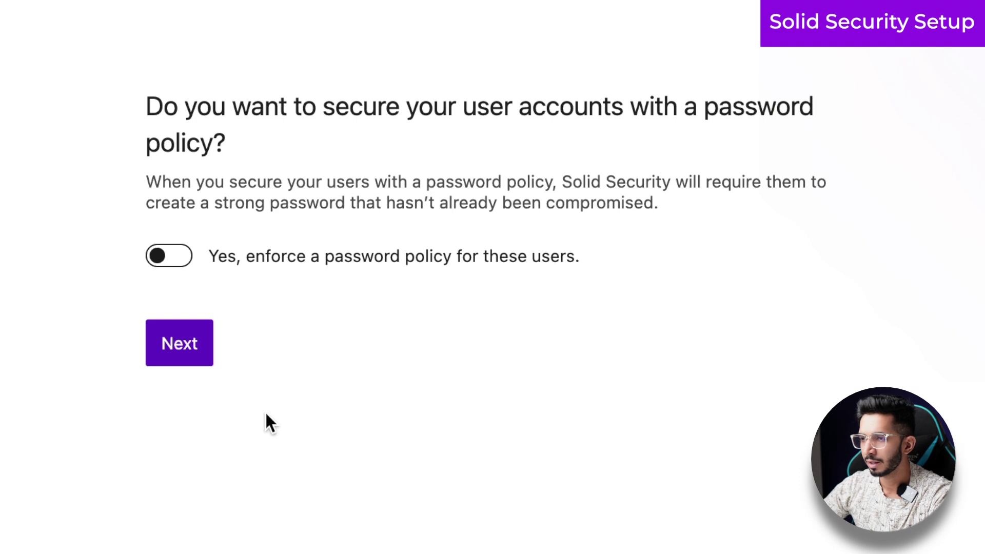
drag(255, 203, 553, 201)
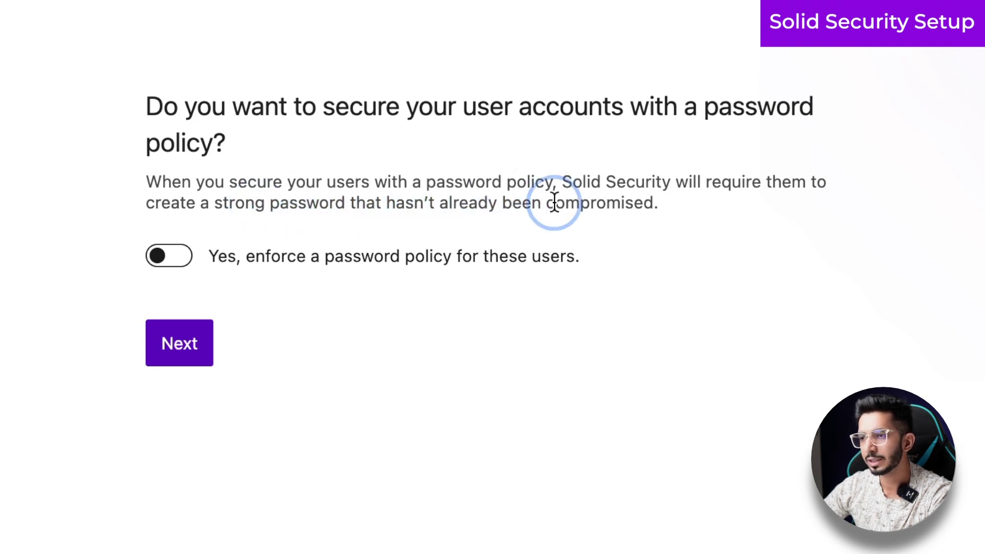
triple_click(553, 201)
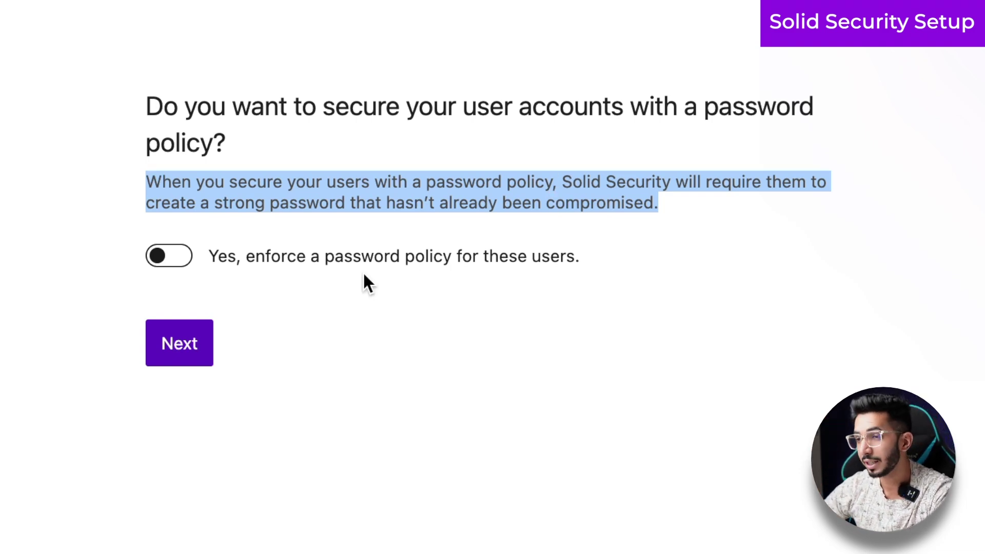
click(163, 258)
click(55, 304)
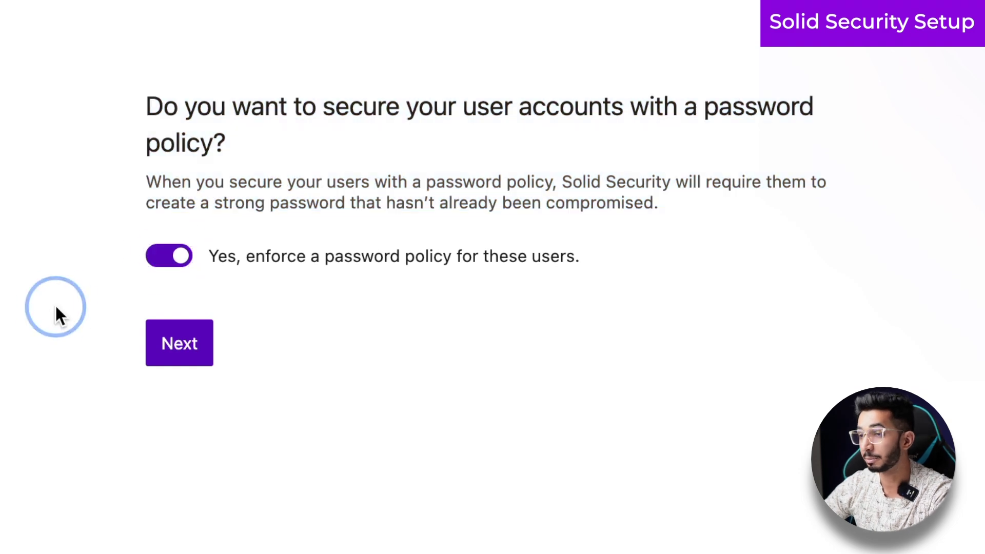
click(176, 350)
click(46, 276)
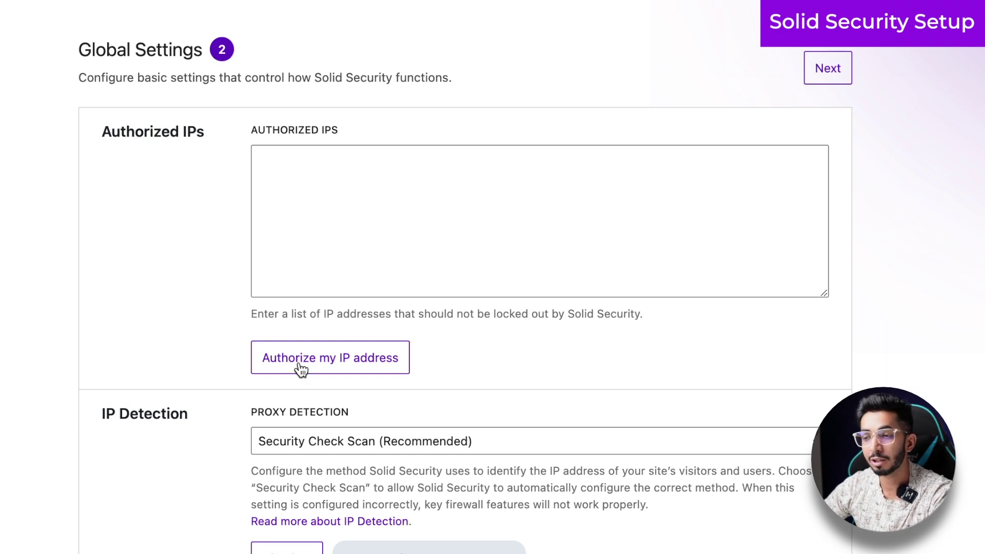
- Add your own IP address to the authorized IPs
scroll(183, 211, down, 1)
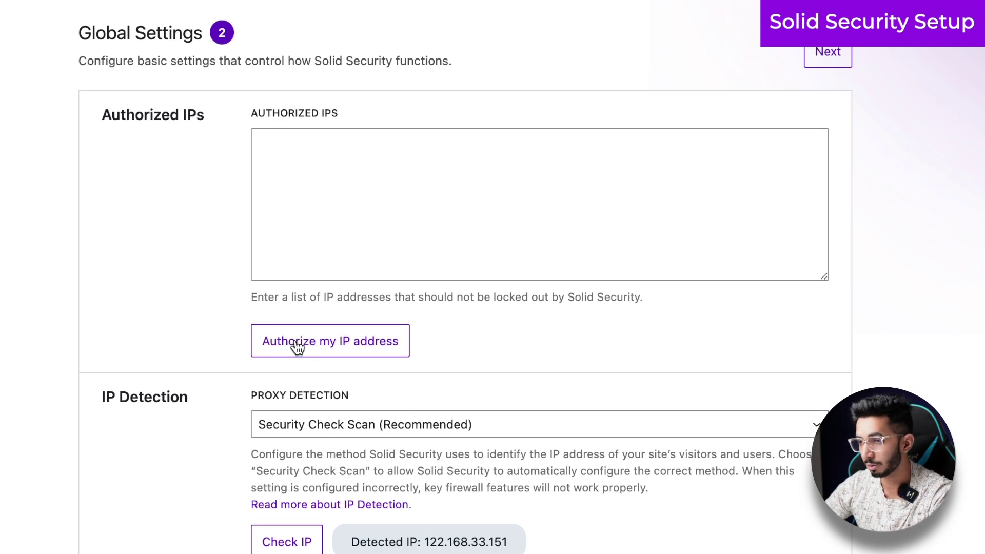
click(315, 350)
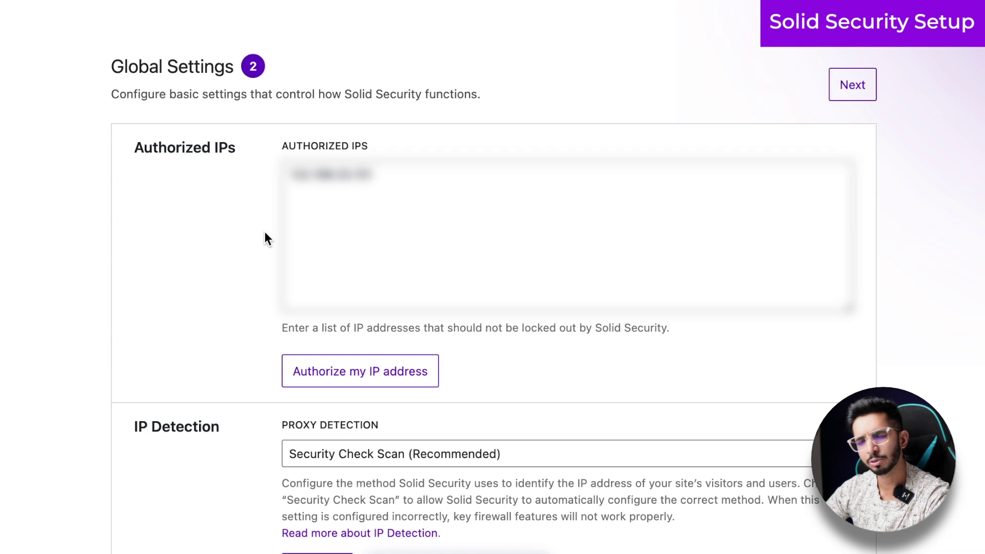
scroll(263, 232, down, 1)
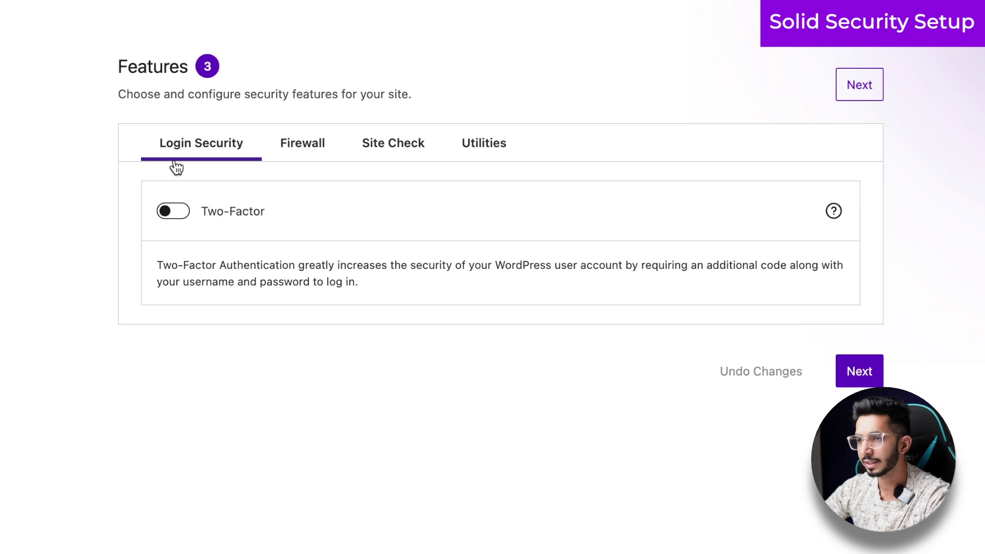
- Review the Firewall, Site Check and Utilities feature tabs, then open Default User Groups
click(288, 143)
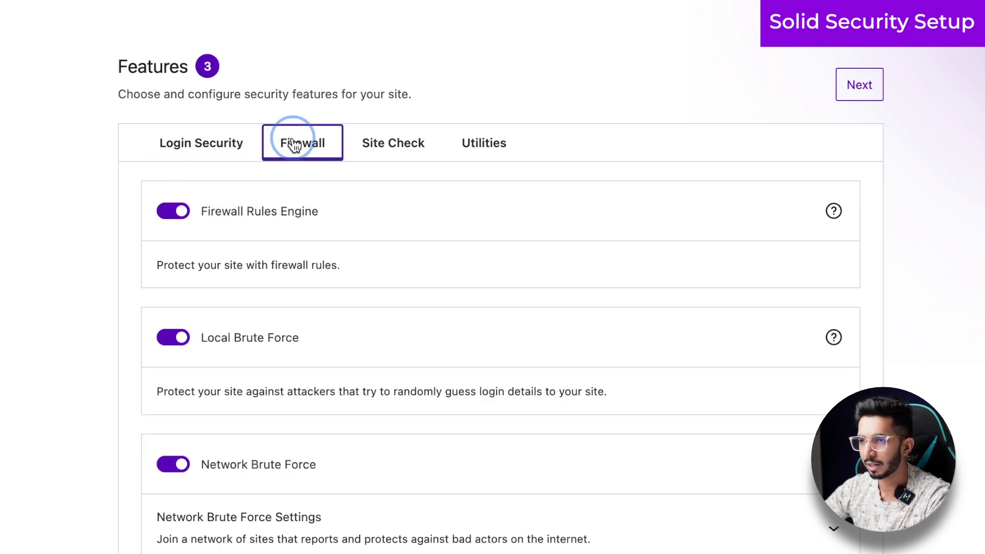
click(370, 145)
click(457, 145)
click(205, 145)
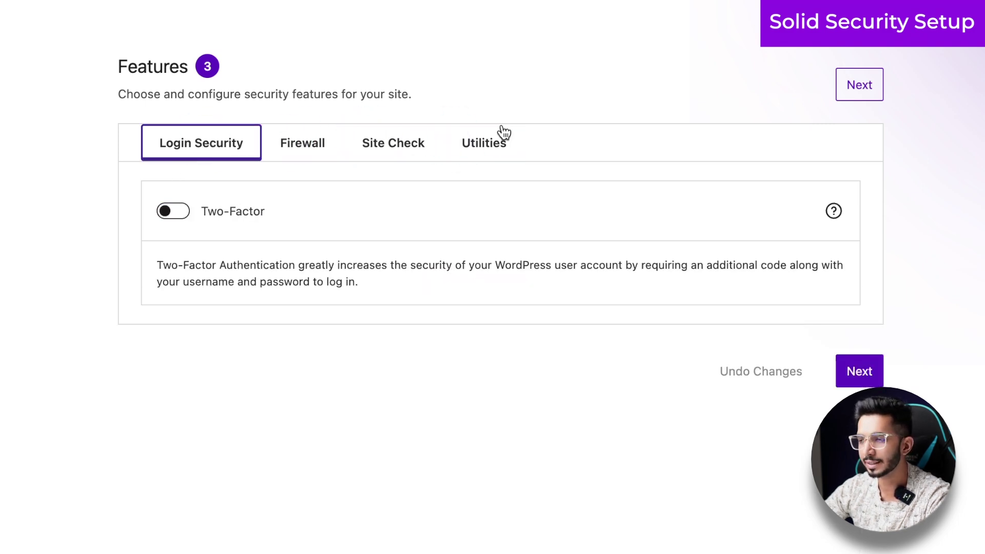
click(853, 378)
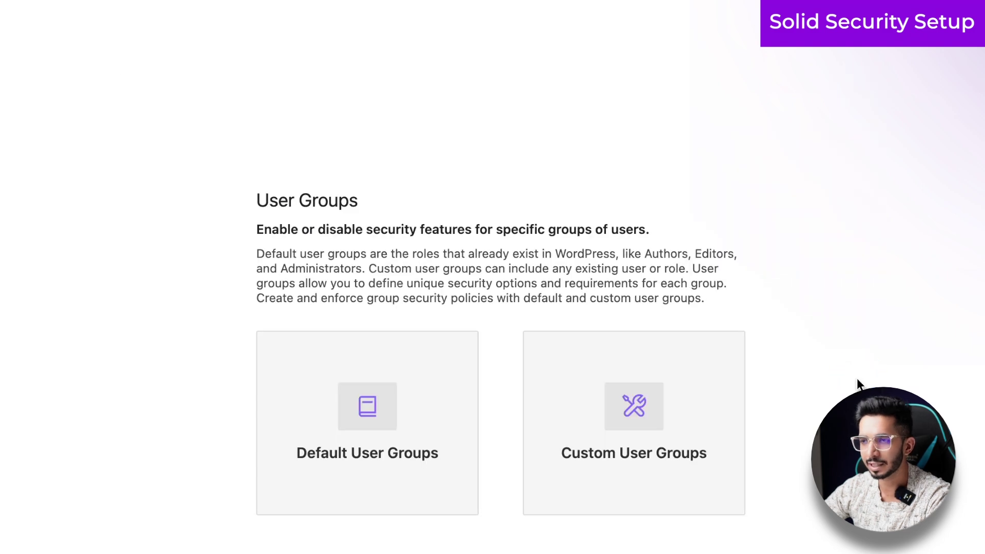
click(359, 414)
scroll(187, 249, down, 5)
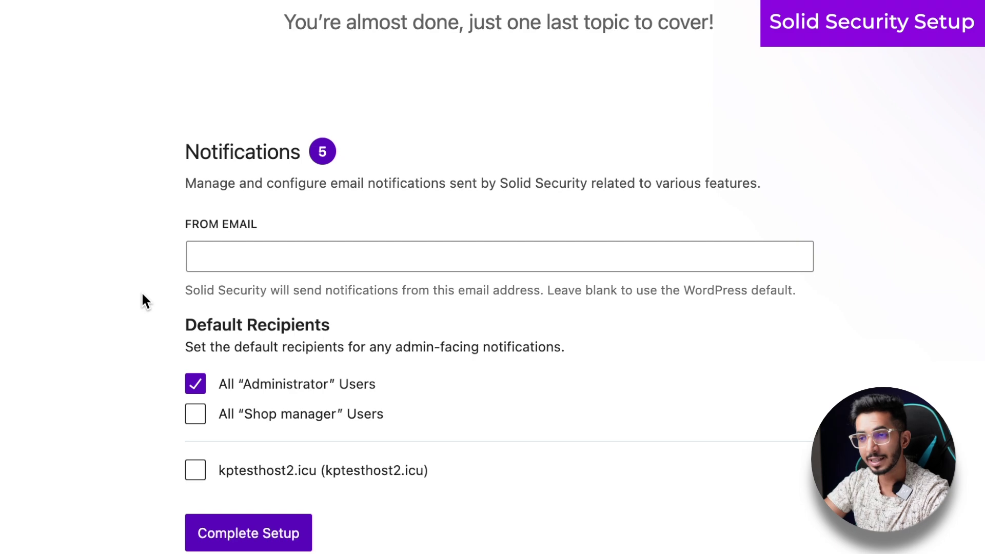
- Leave From Email blank, keep All Administrator Users as recipients, and complete the setup
drag(616, 292, 778, 295)
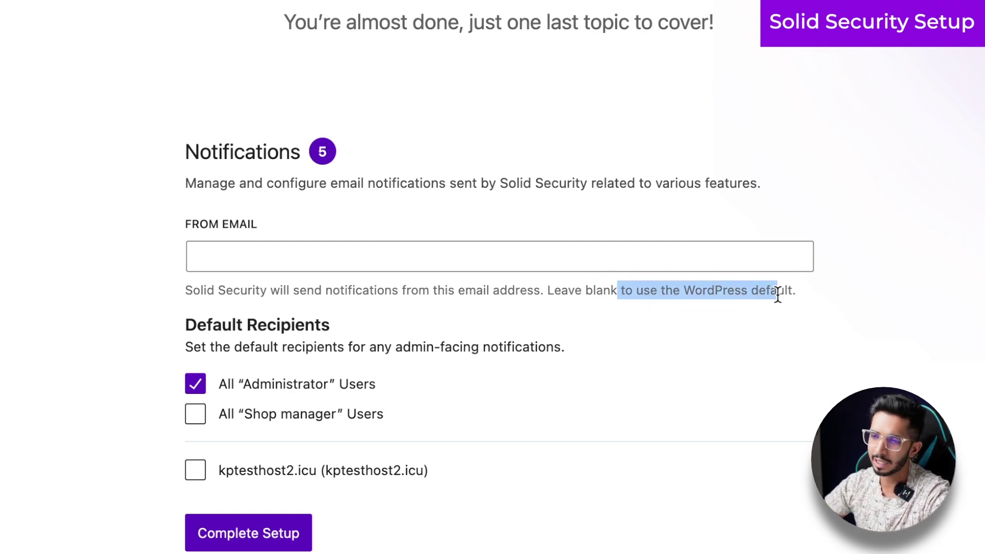
click(237, 533)
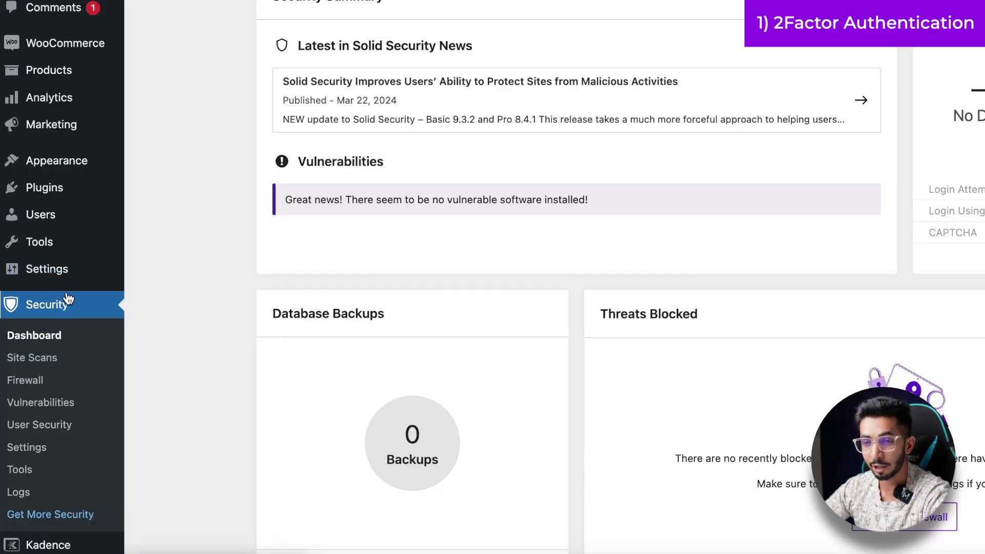
- Switch on Two-Factor under Security Settings > Features > Login Security
click(45, 448)
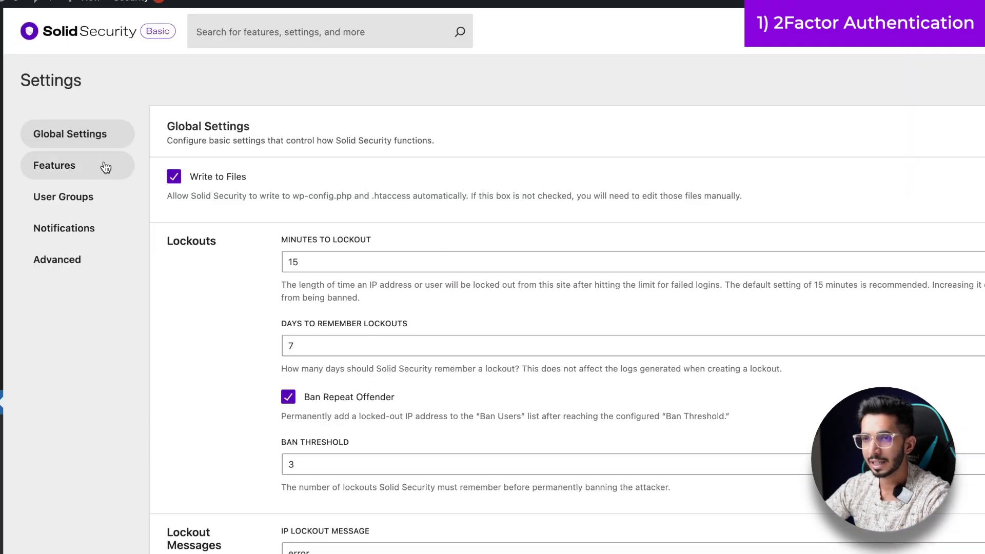
click(106, 165)
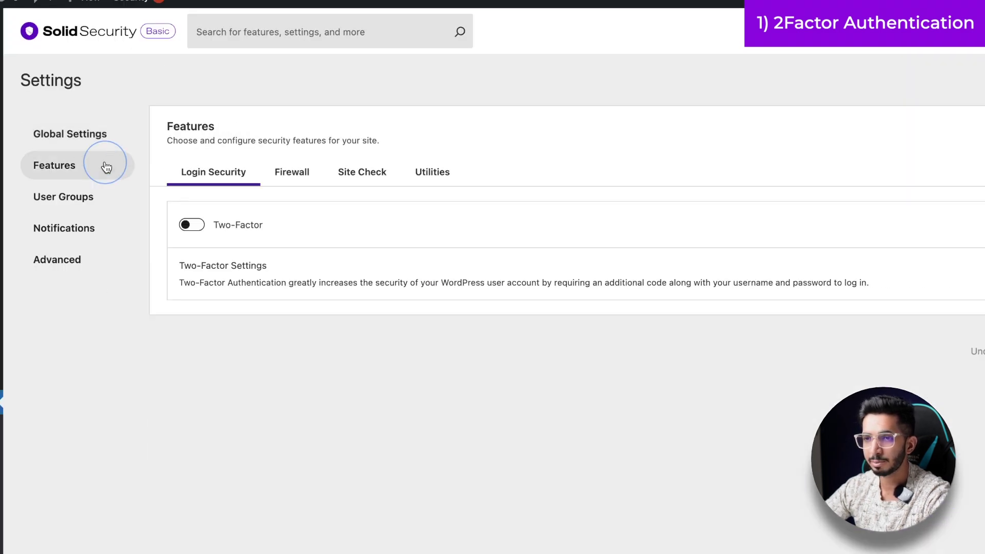
click(191, 226)
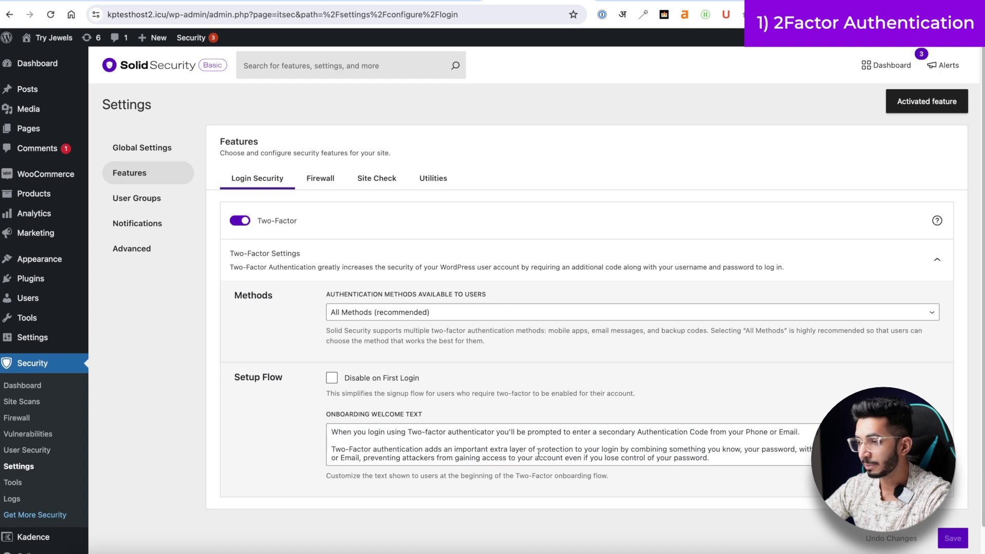
scroll(538, 453, down, 1)
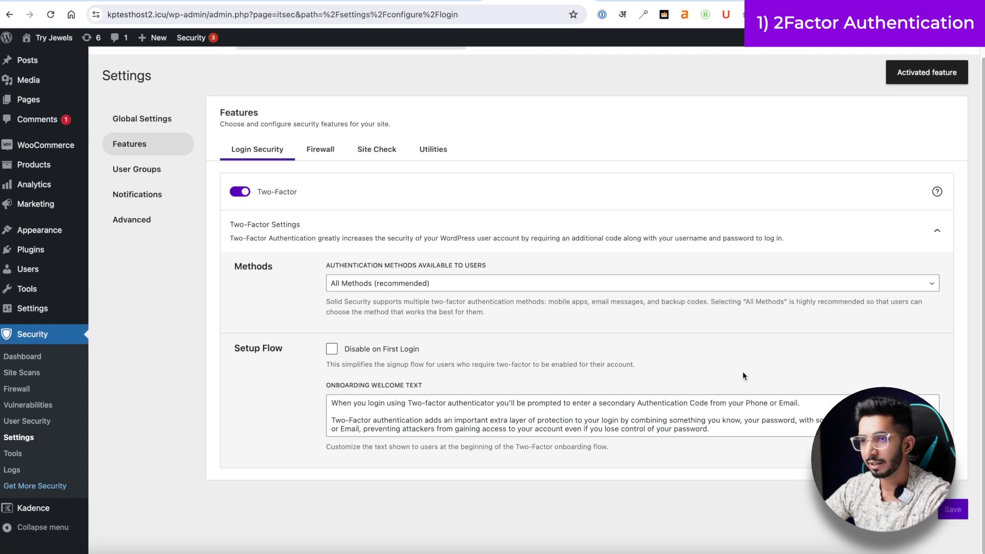
scroll(743, 376, up, 1)
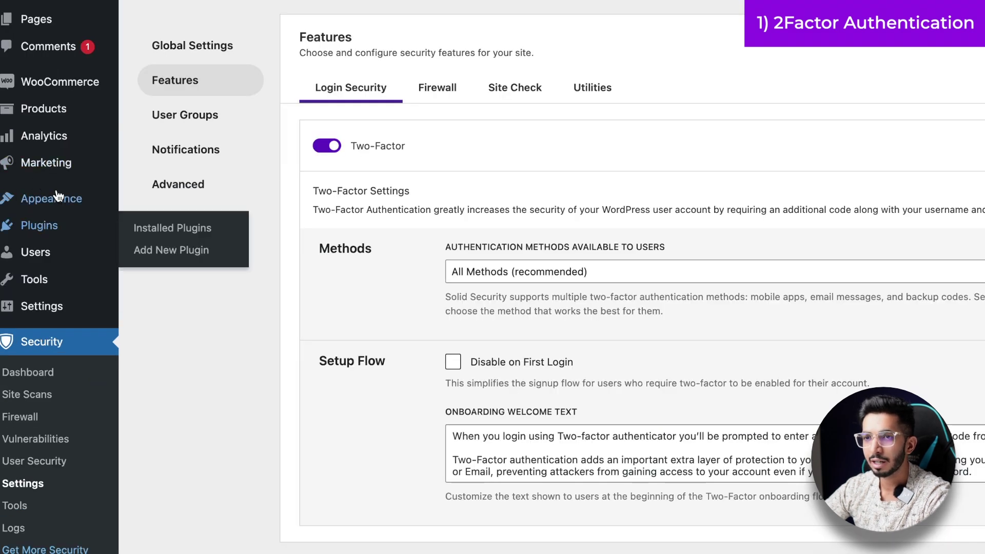
- From All Users, open the admin profile and enable its Two-Factor Authentication
mouse_move(43, 258)
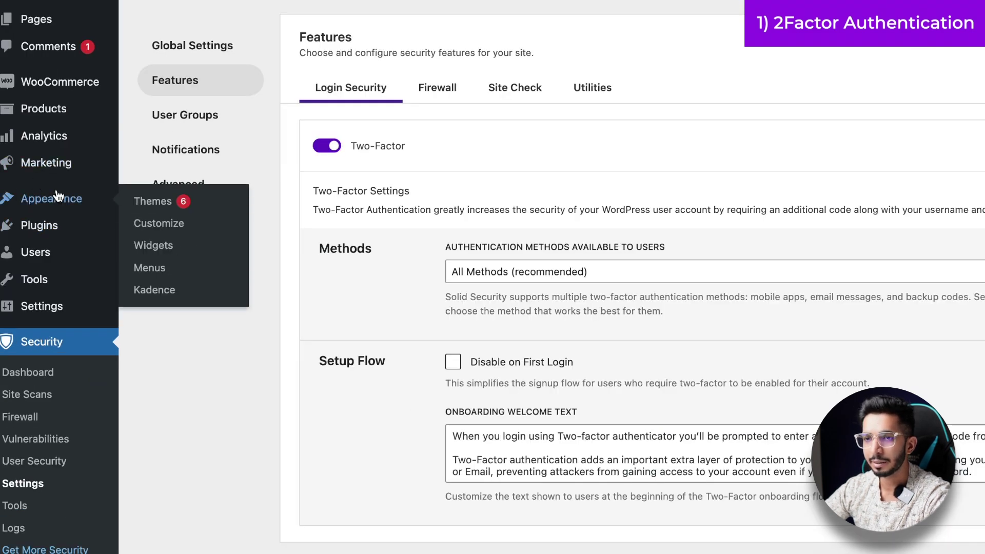
click(189, 260)
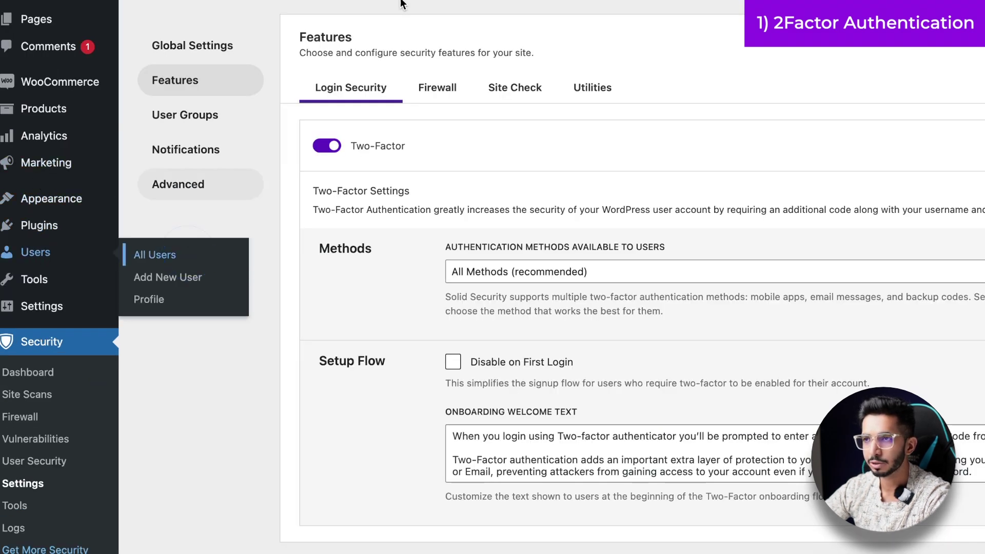
click(251, 52)
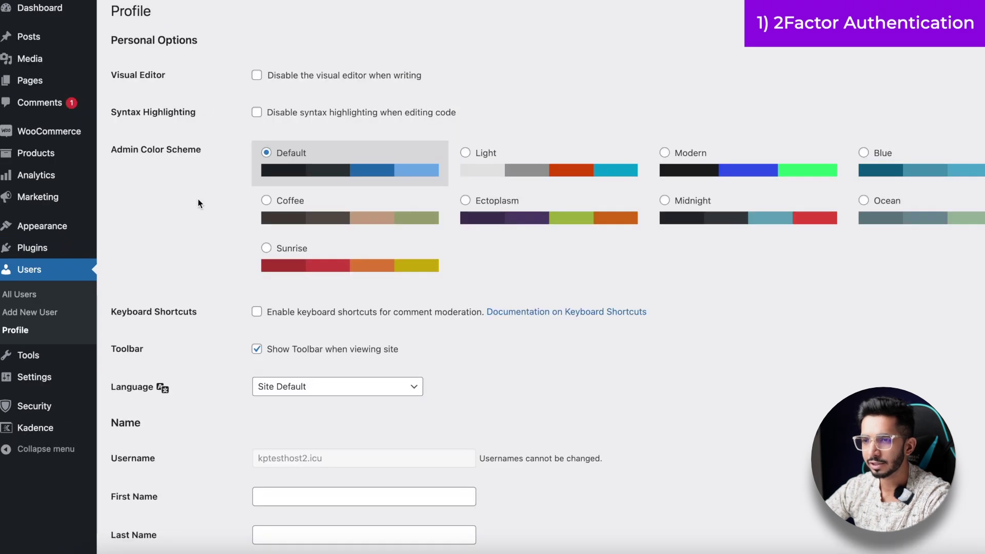
scroll(198, 204, down, 15)
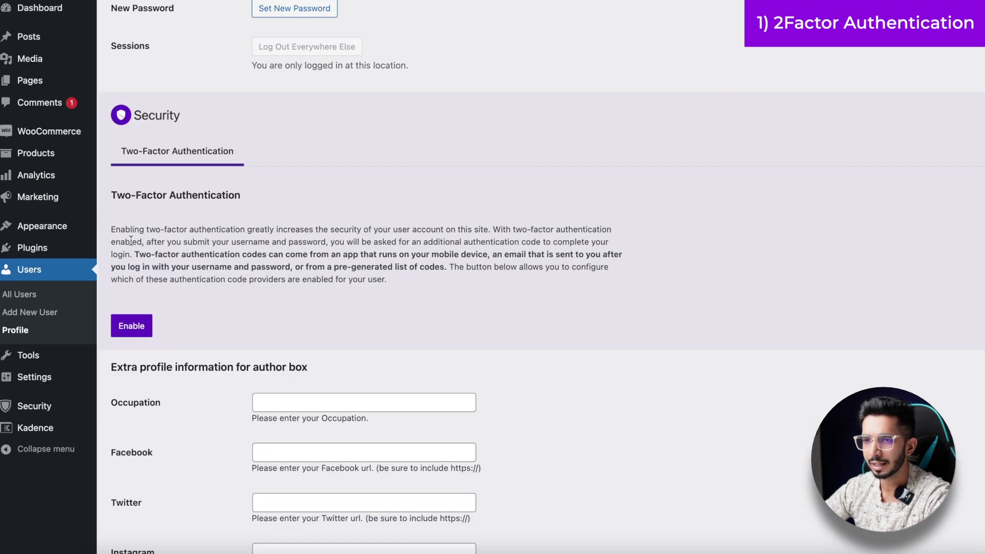
drag(132, 241, 260, 249)
click(144, 197)
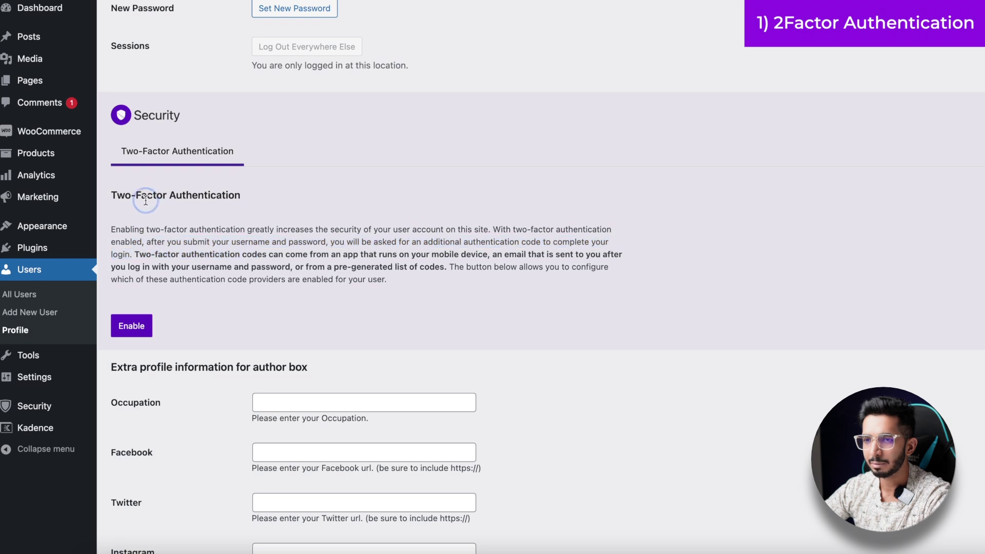
click(135, 329)
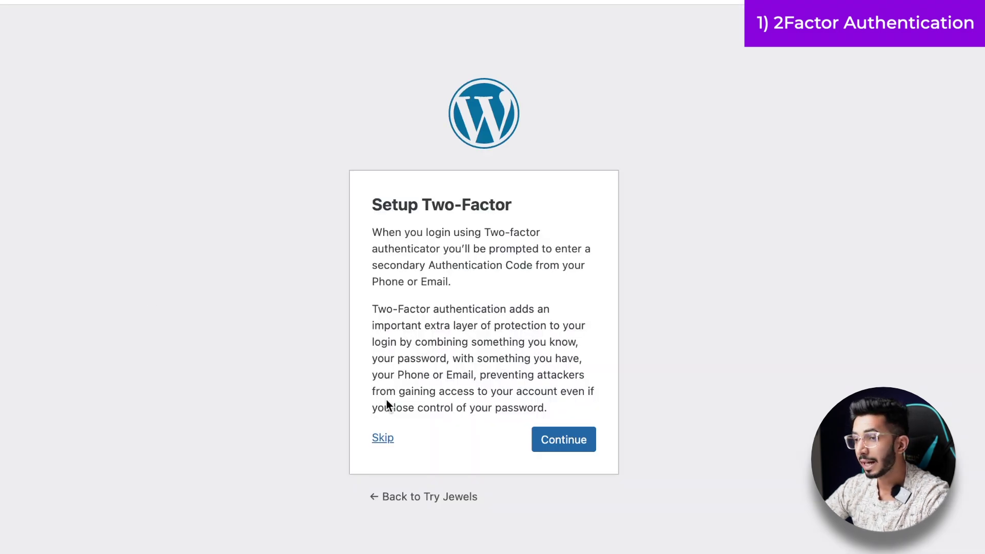
- Read the Setup Two-Factor screen explaining secondary login codes by phone or email
drag(417, 375, 453, 377)
click(483, 373)
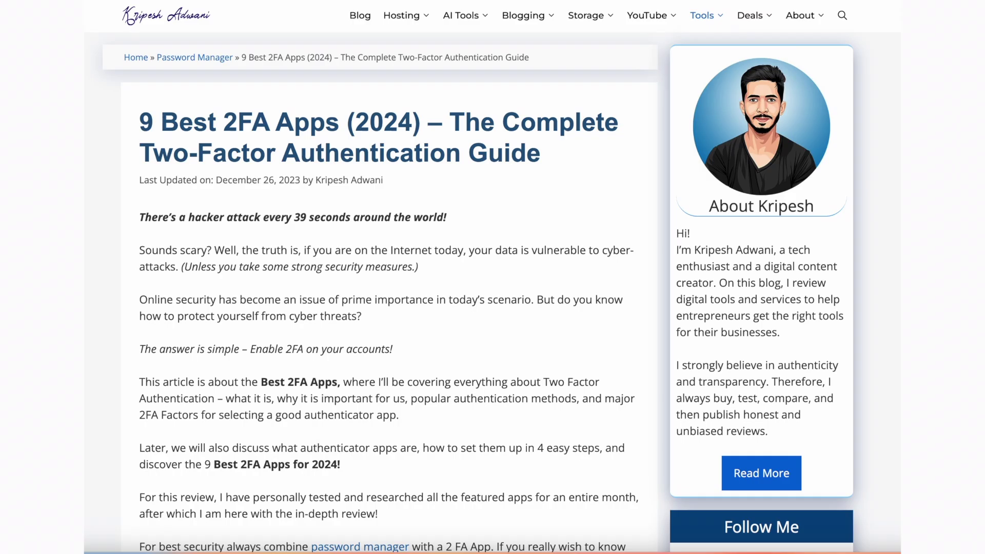
scroll(389, 277, down, 20)
scroll(390, 277, down, 20)
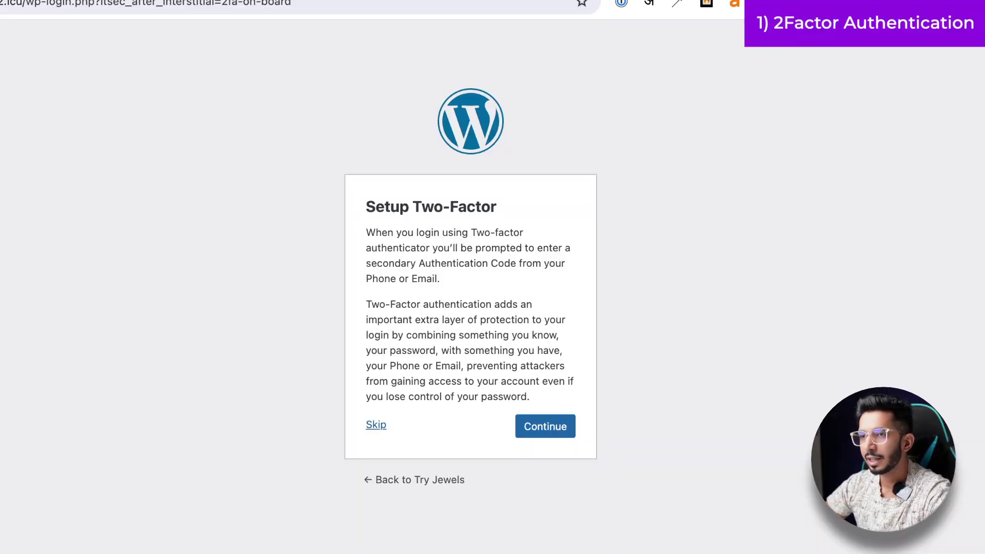
- In Hostinger account security, start enabling two-factor with the Mobile application method
click(216, 1)
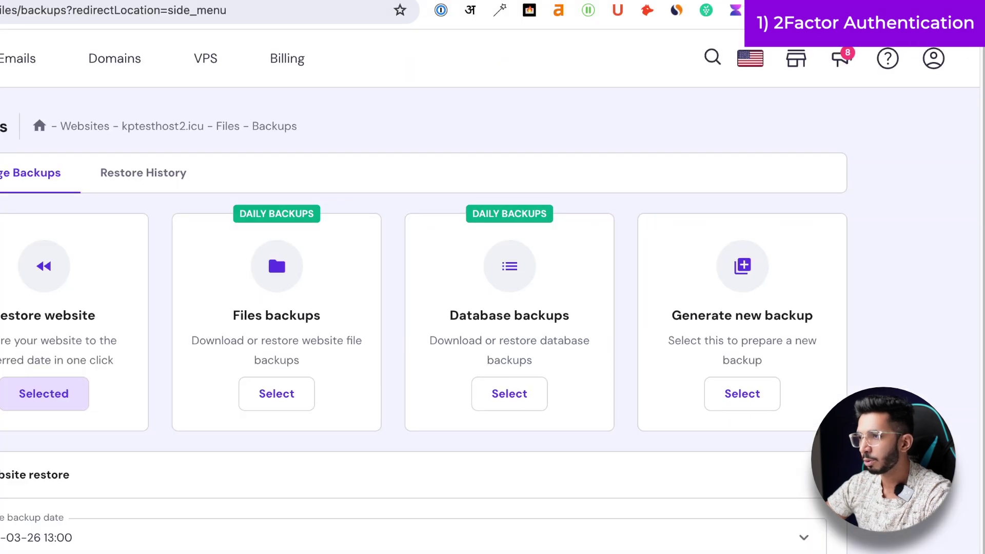
click(933, 58)
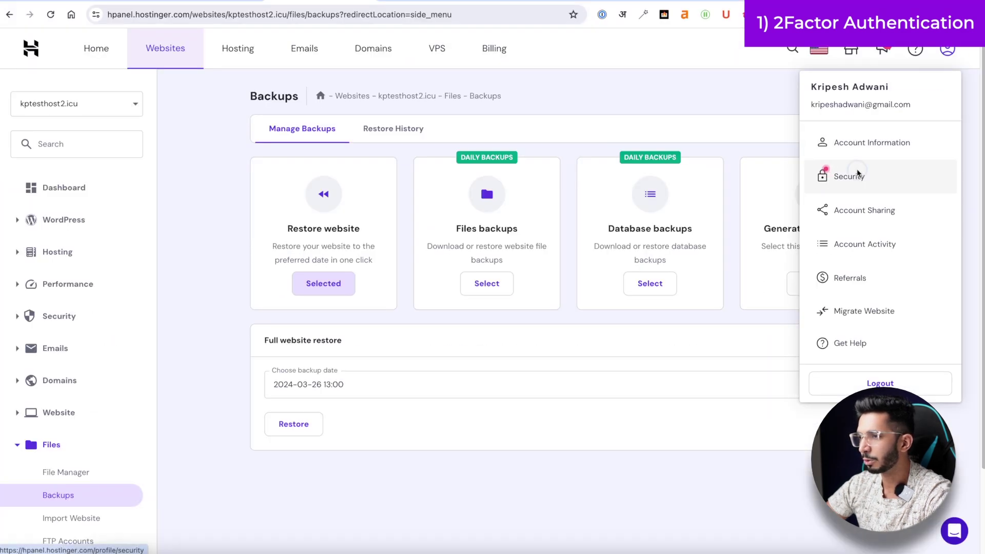
click(856, 174)
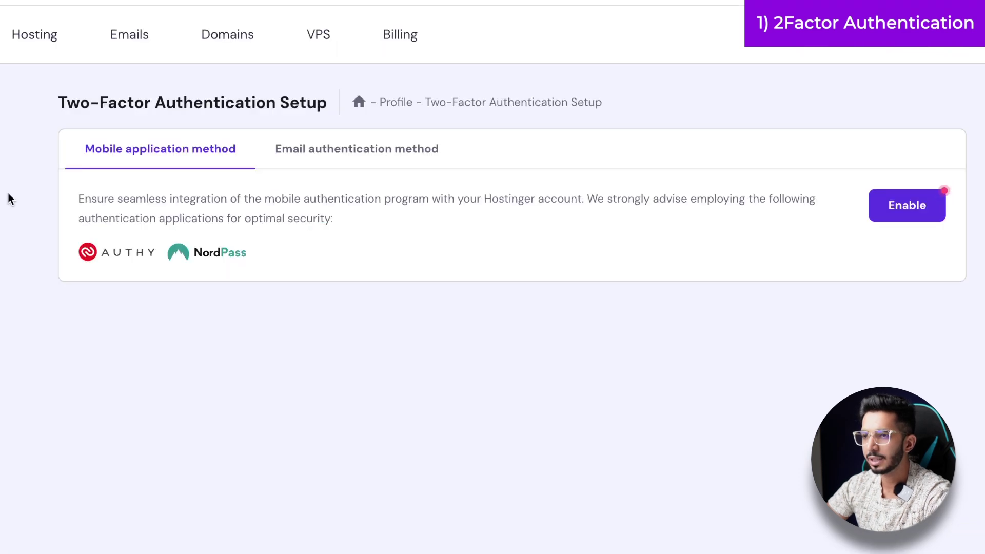
click(326, 153)
click(151, 161)
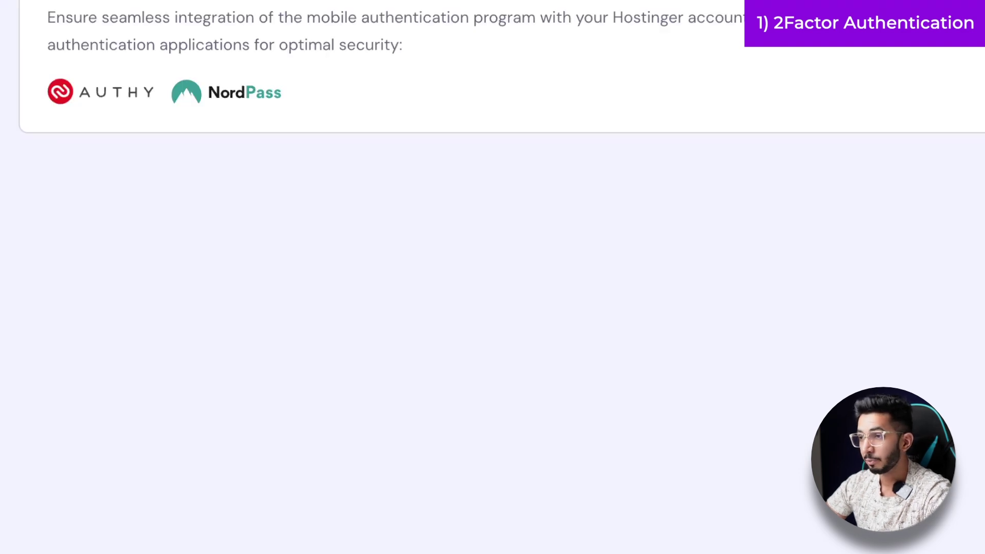
click(906, 205)
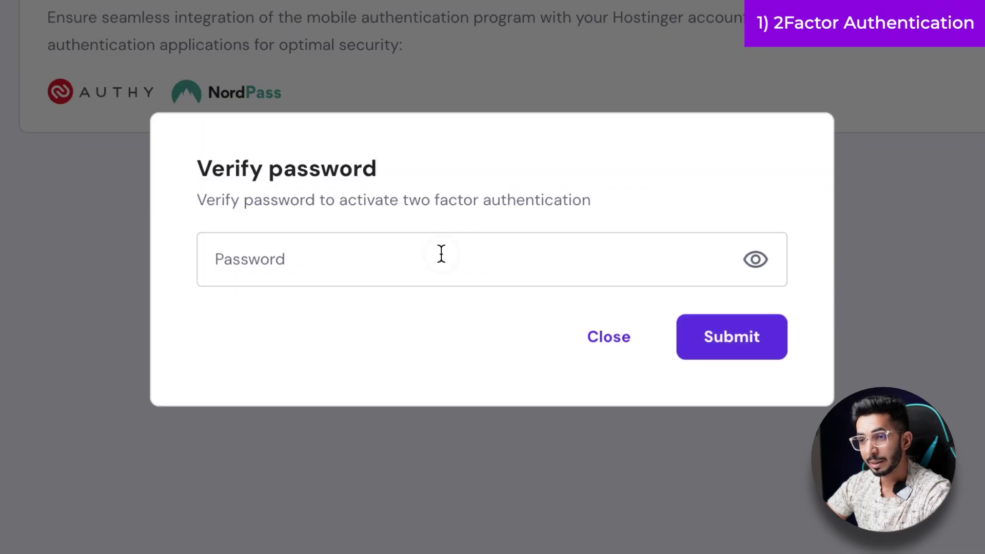
- Focus the Password field in the Verify password dialog
click(441, 253)
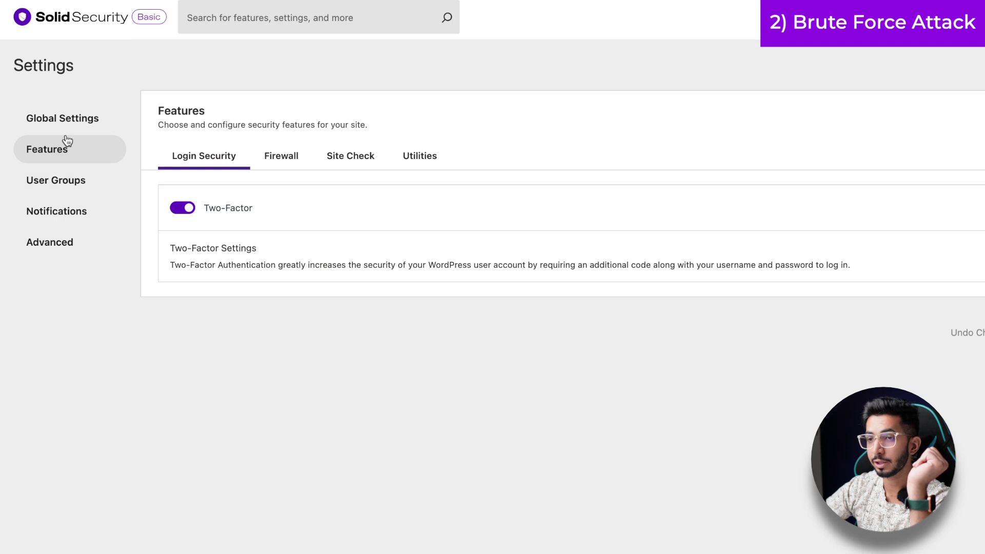
- In Firewall's Local Brute Force settings, tick automatic lockout of the 'admin' username
click(280, 163)
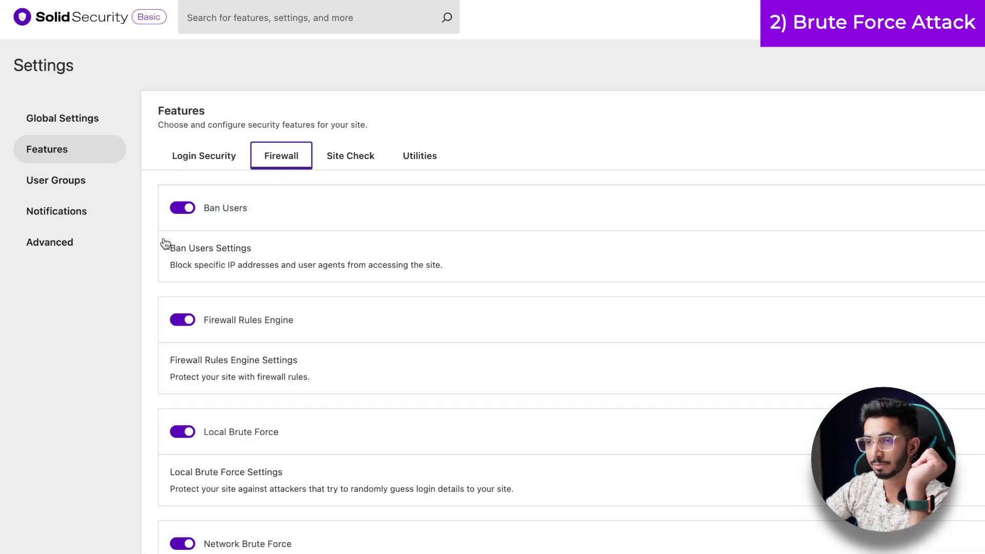
scroll(166, 243, down, 3)
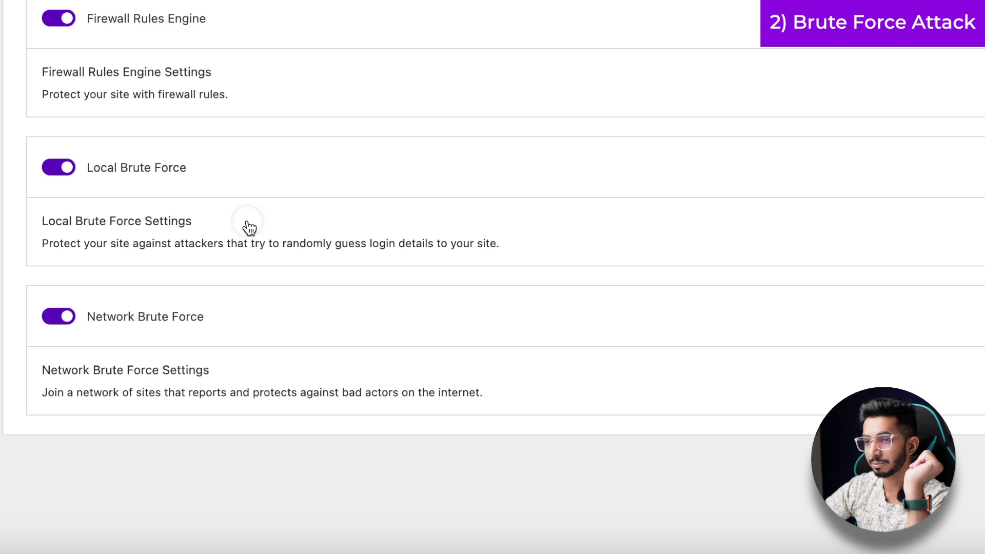
click(325, 372)
scroll(325, 371, down, 5)
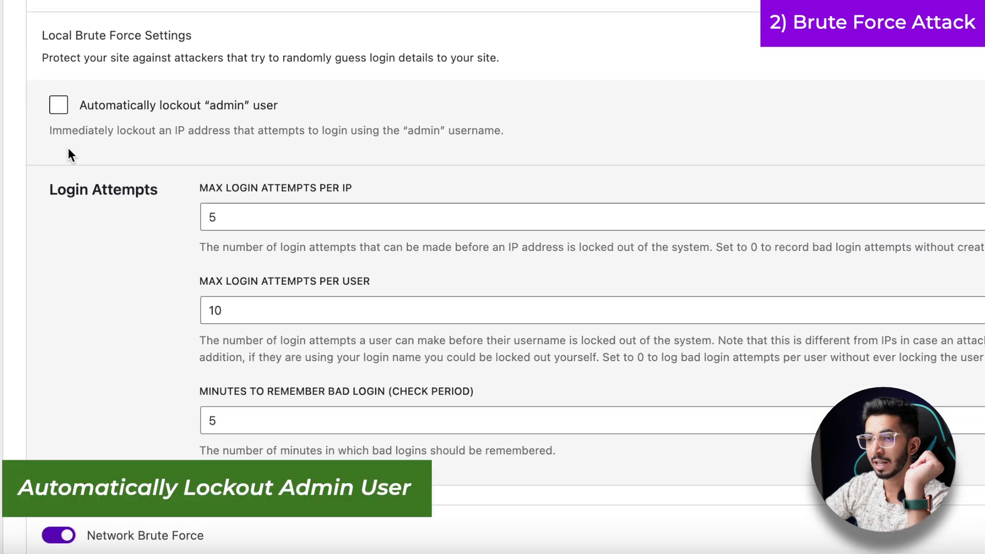
click(134, 119)
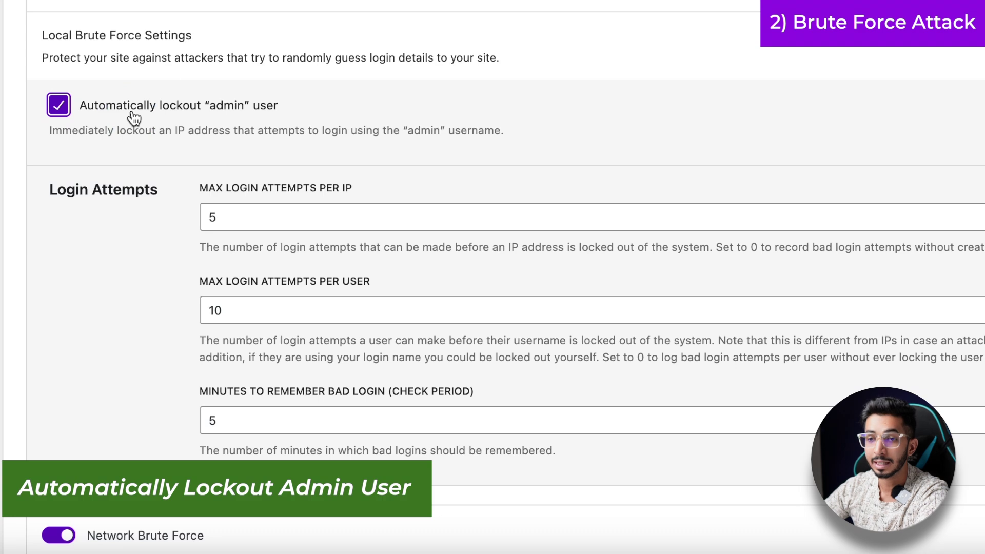
scroll(220, 190, up, 1)
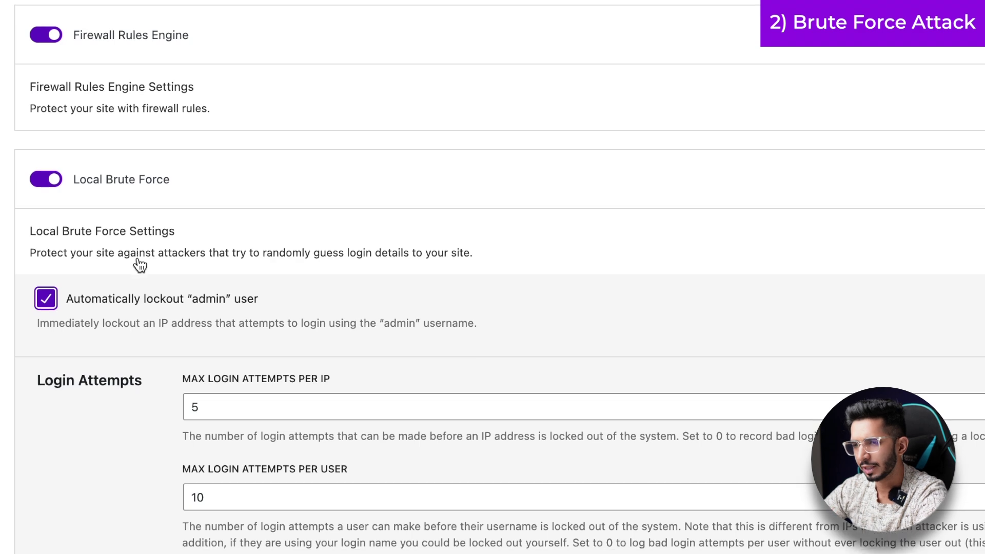
- Review the Login Attempts fields: max attempts per IP and minutes to remember bad logins
scroll(139, 259, down, 3)
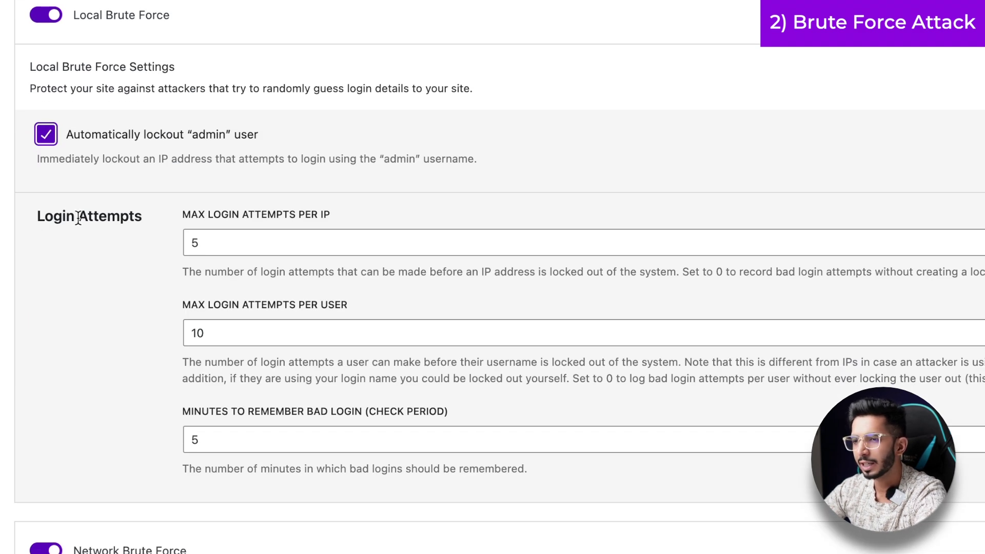
click(224, 235)
click(103, 365)
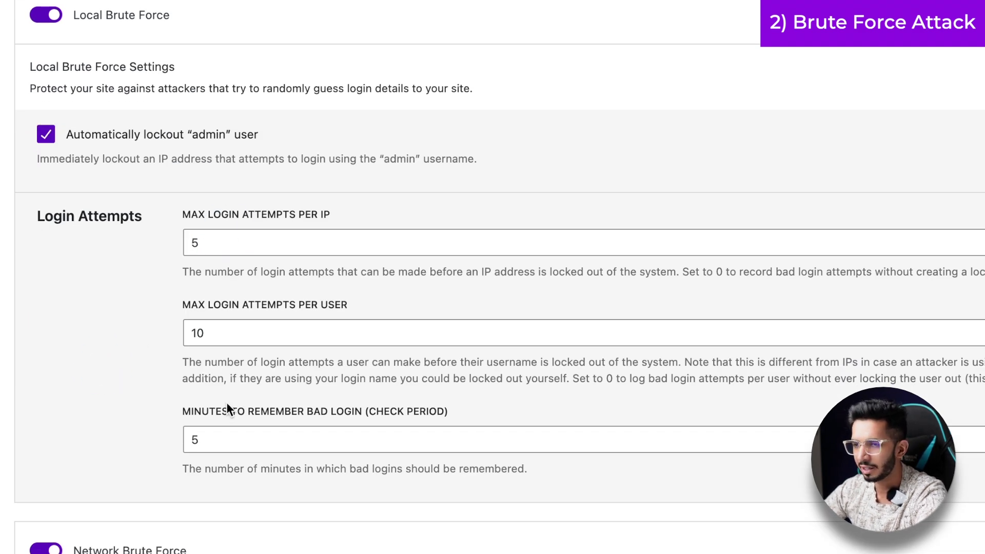
click(189, 448)
scroll(79, 388, down, 2)
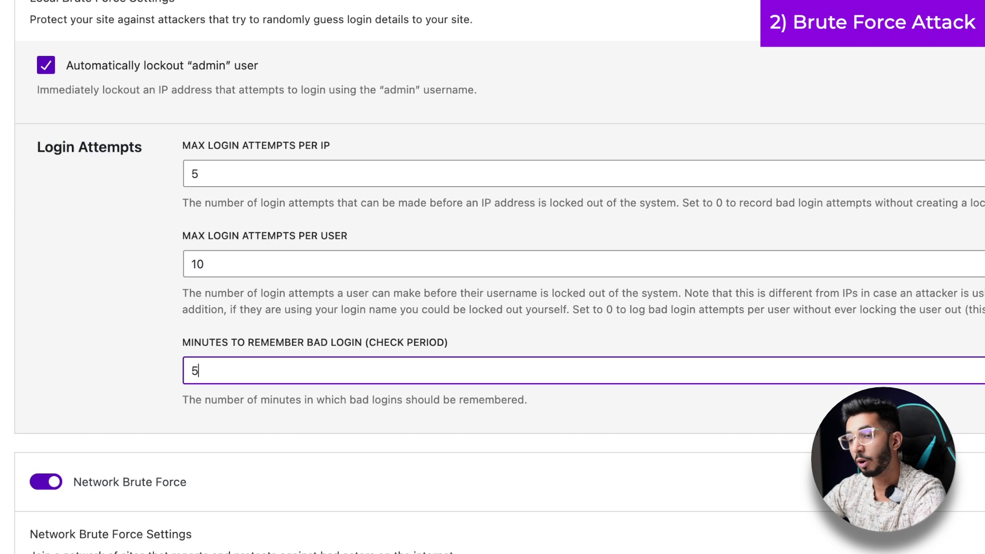
scroll(493, 277, down, 5)
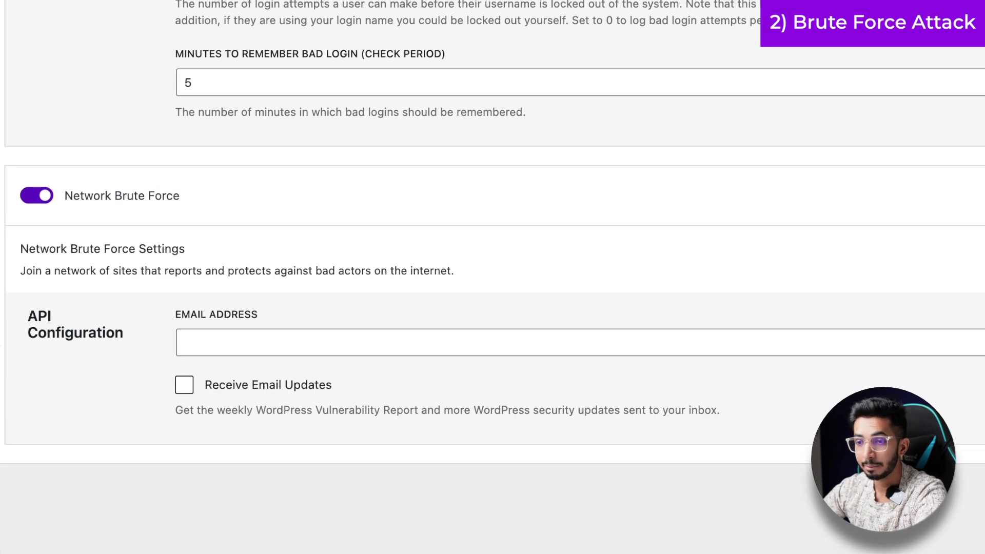
- Enter your e-mail address in Network Brute Force's Email Address field, correcting the domain
click(292, 339)
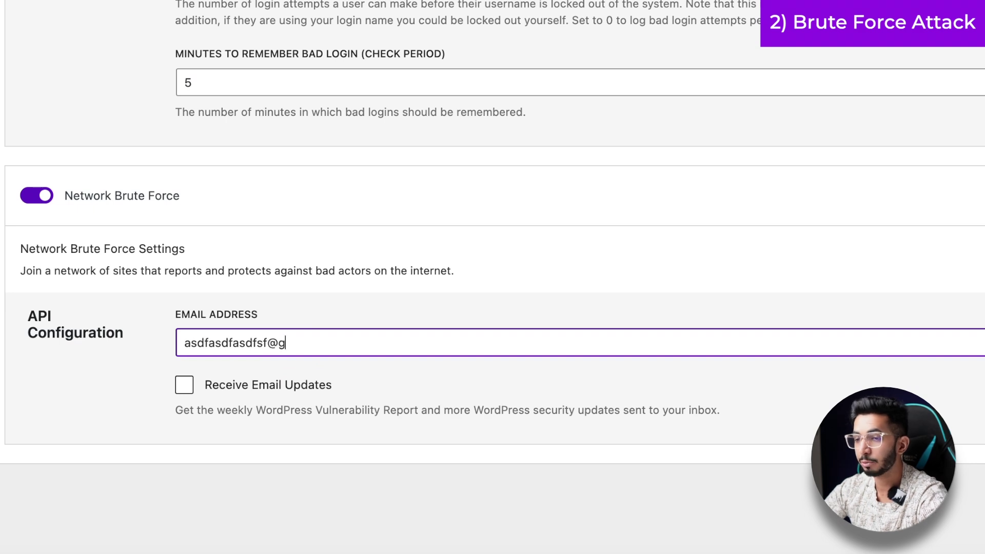
key(alt+BackSpace)
key(alt+BackSpace)
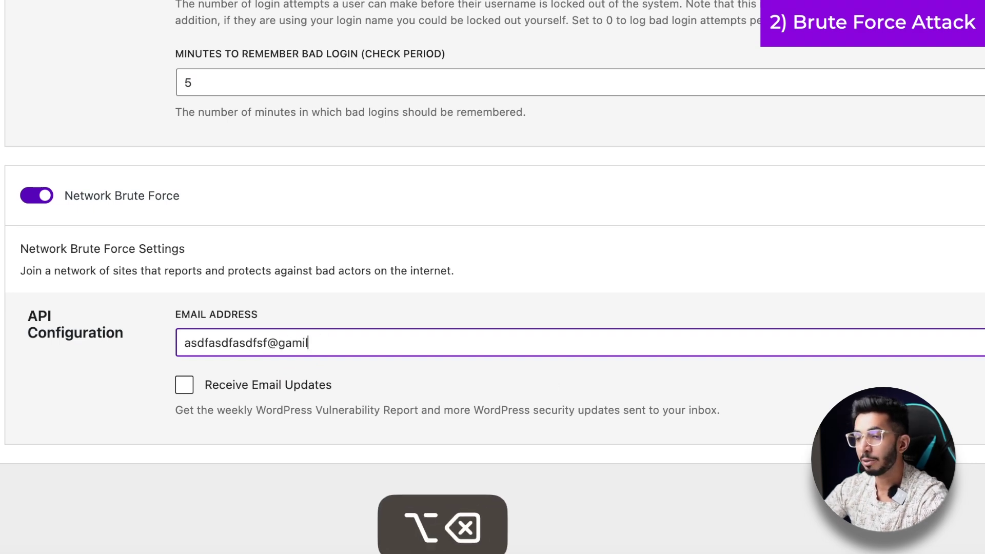
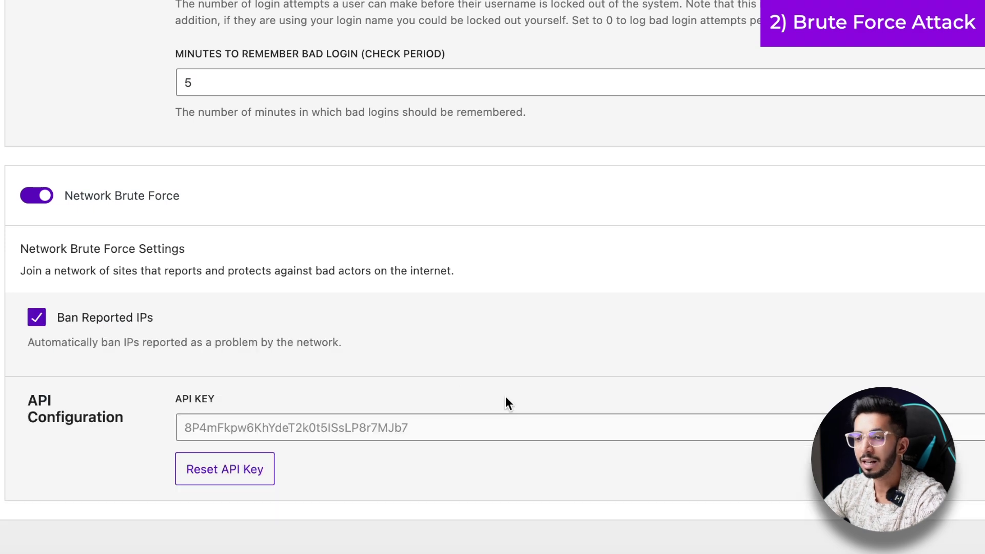
- Enable the default HackRepair.com ban list in the Ban Users settings
scroll(377, 358, up, 13)
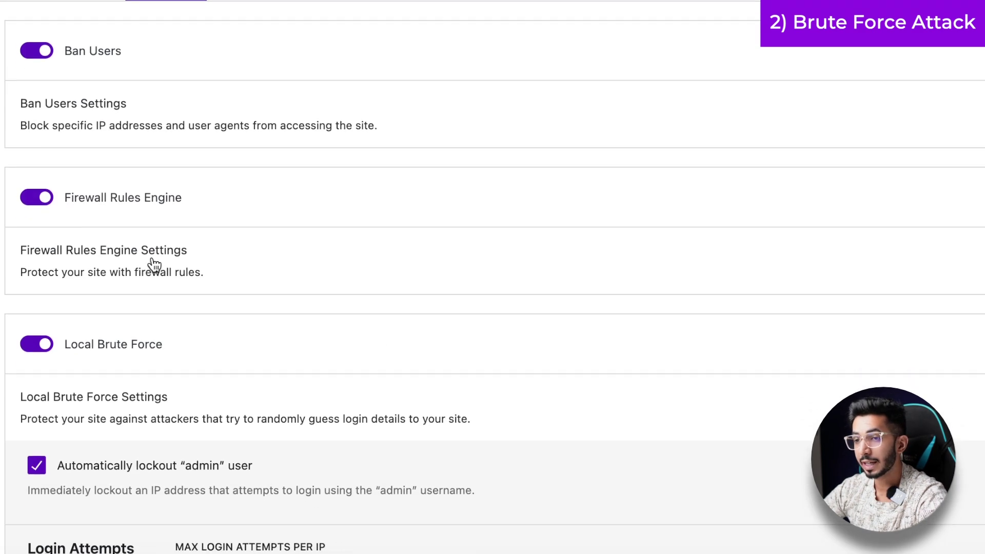
click(114, 109)
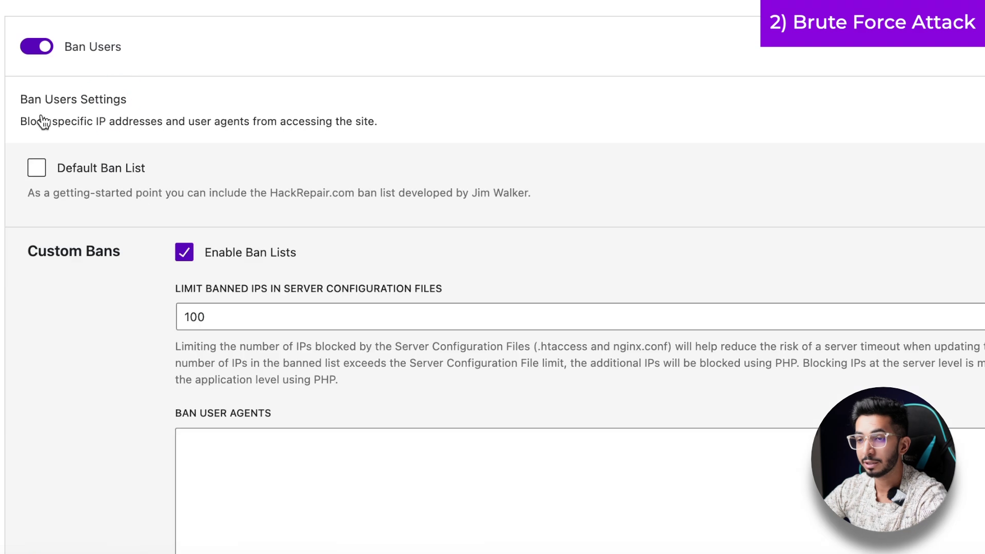
click(39, 175)
- Expand the Firewall Rules Engine settings and look through them
scroll(220, 148, down, 10)
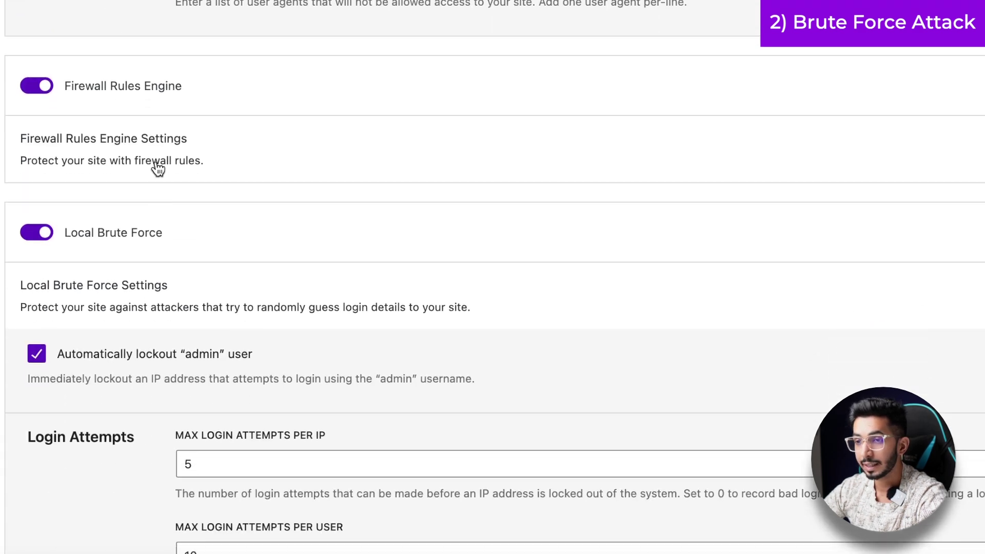
click(168, 151)
scroll(72, 258, down, 2)
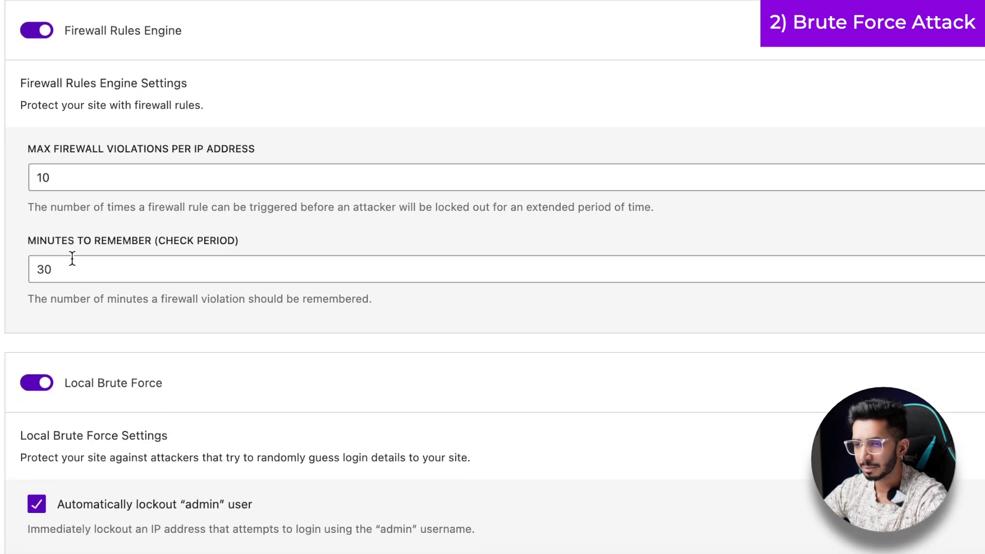
scroll(72, 257, down, 10)
scroll(72, 259, up, 20)
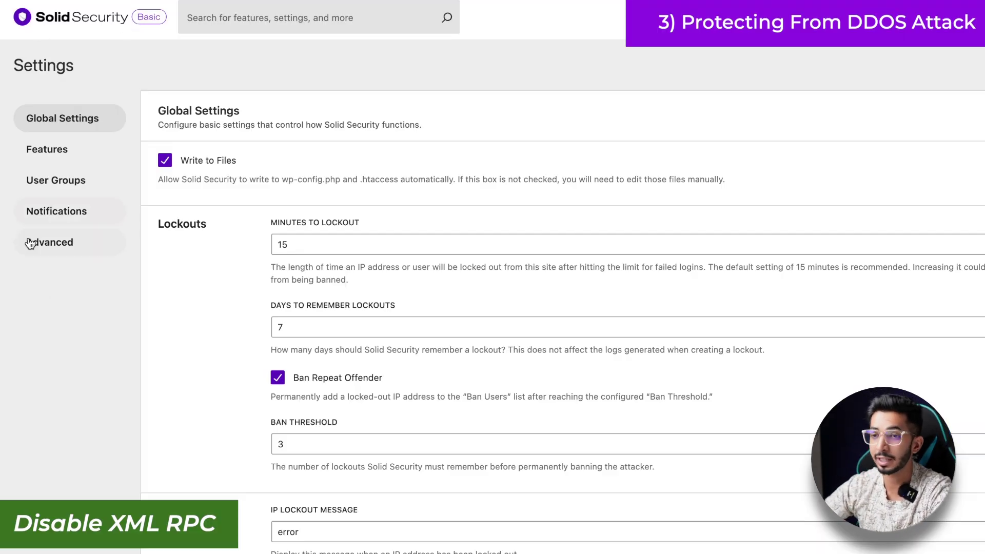
- In Advanced WordPress Tweaks, set XML-RPC to Disable XML-RPC and REST API to Restricted Access
click(43, 254)
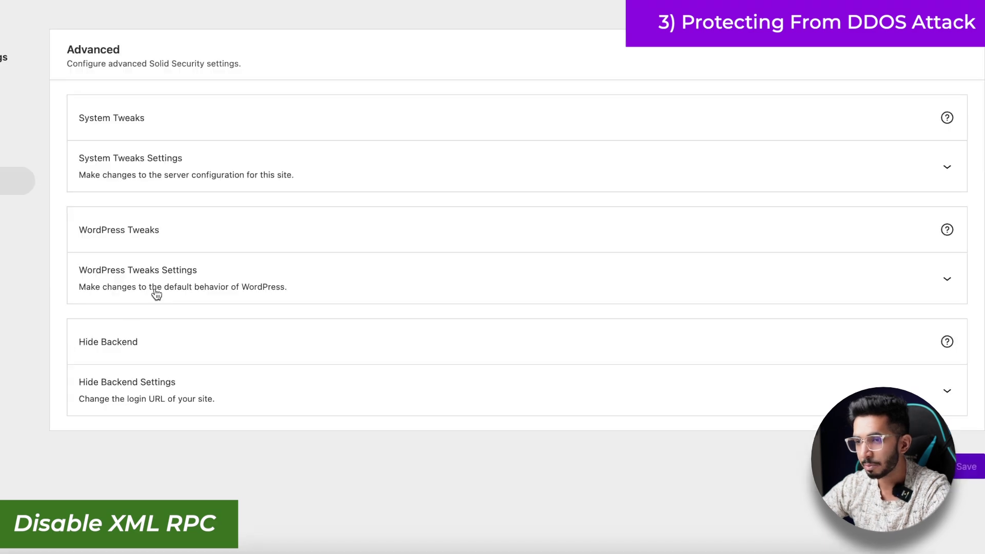
click(245, 354)
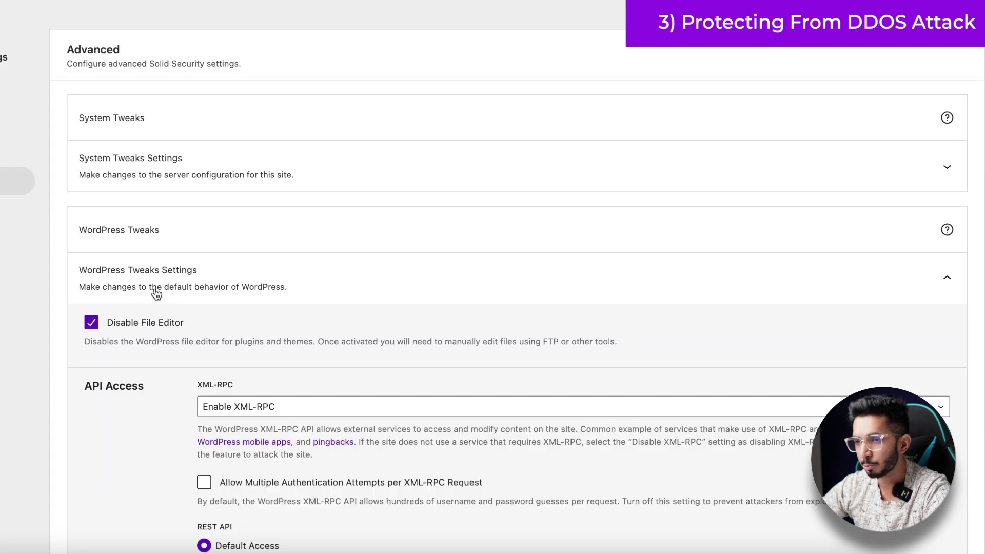
scroll(266, 353, down, 3)
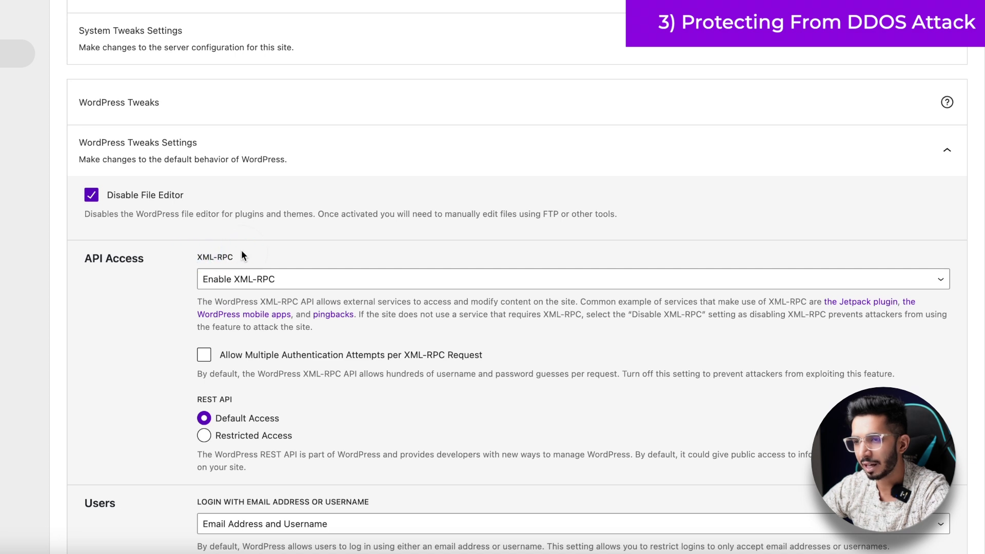
scroll(171, 284, down, 2)
click(282, 186)
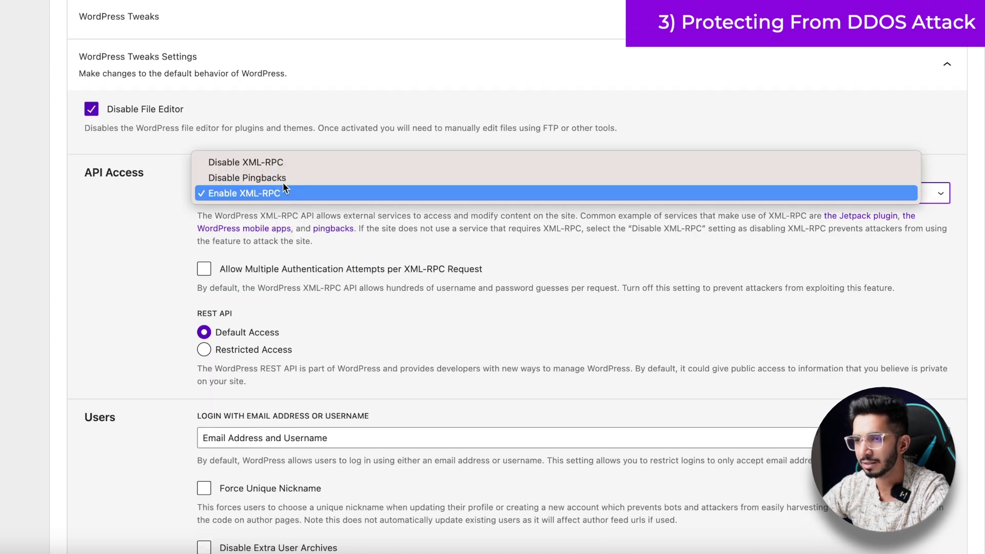
click(264, 164)
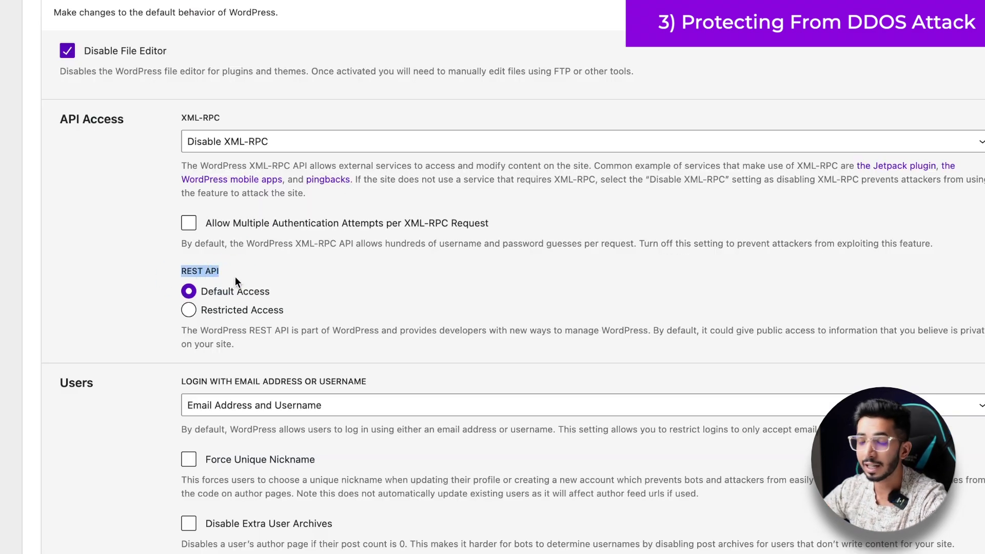
click(254, 266)
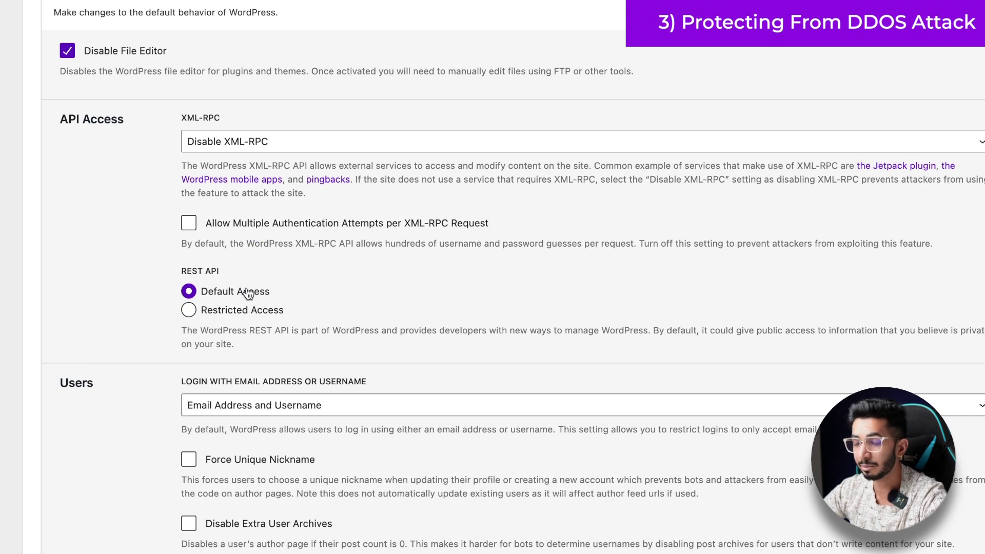
click(190, 311)
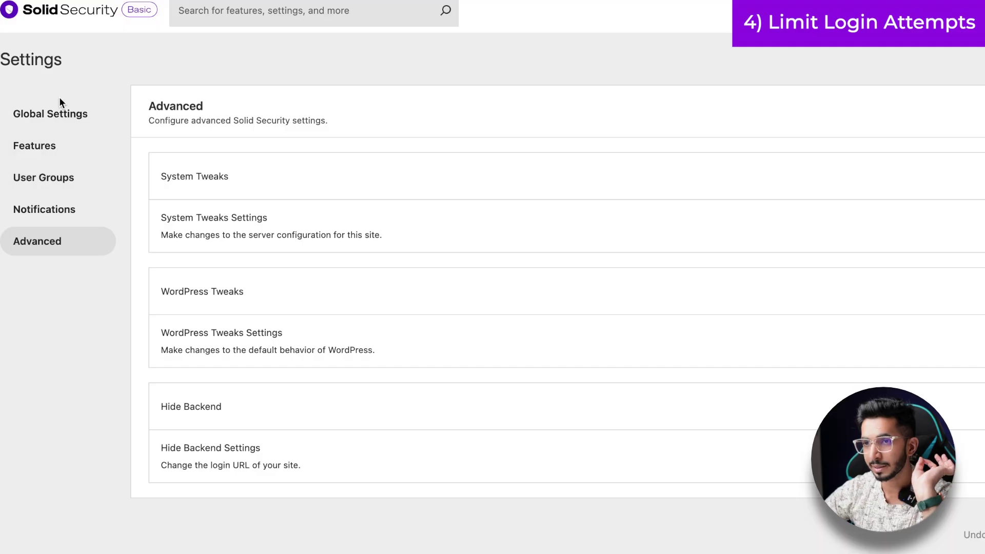
- On Global Settings, edit the lockout values so lockouts are remembered for 15 days
click(62, 114)
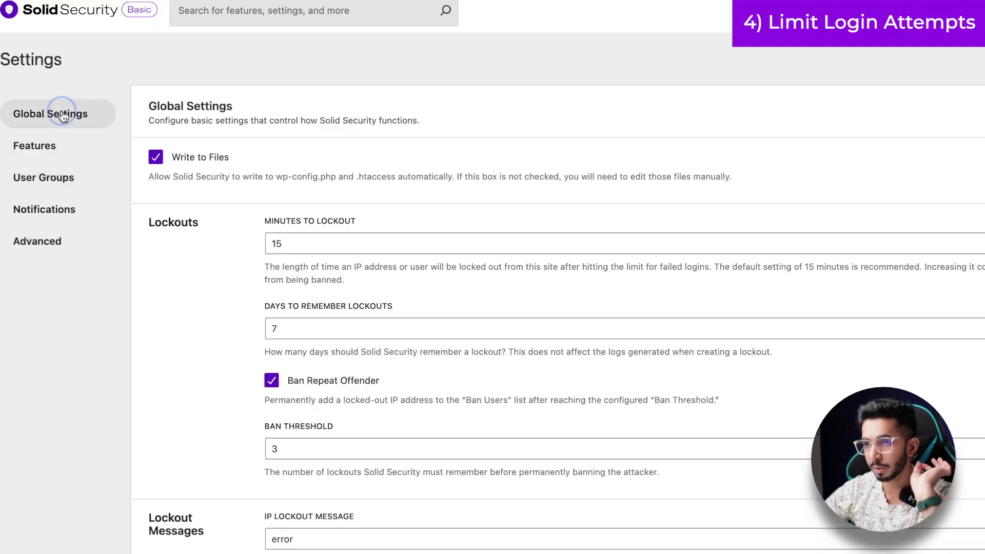
scroll(270, 157, down, 3)
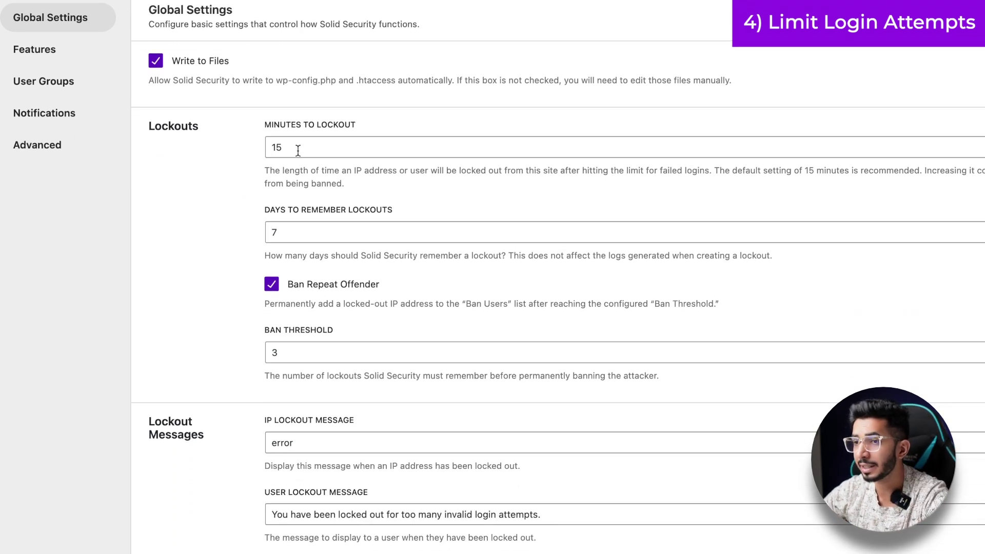
double_click(298, 148)
text(1)
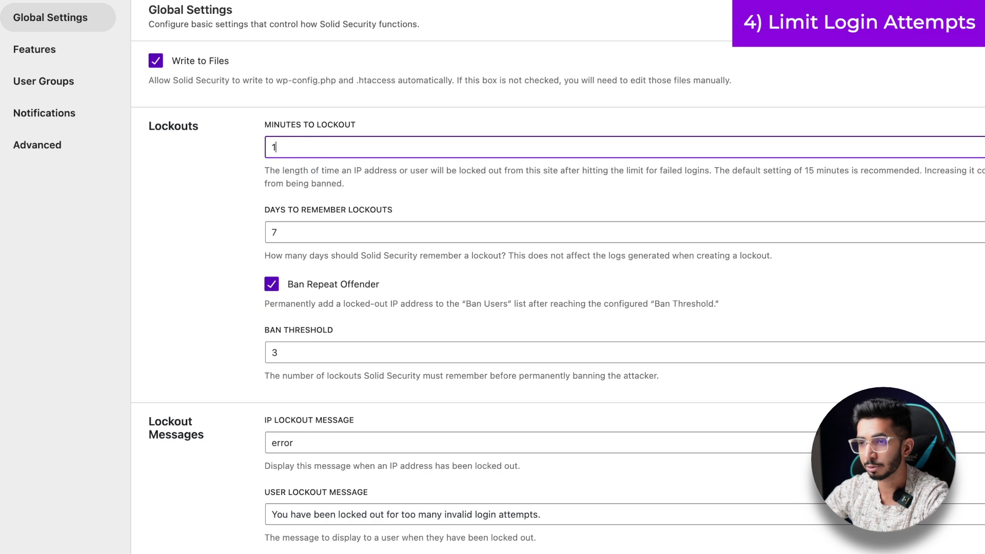
click(342, 232)
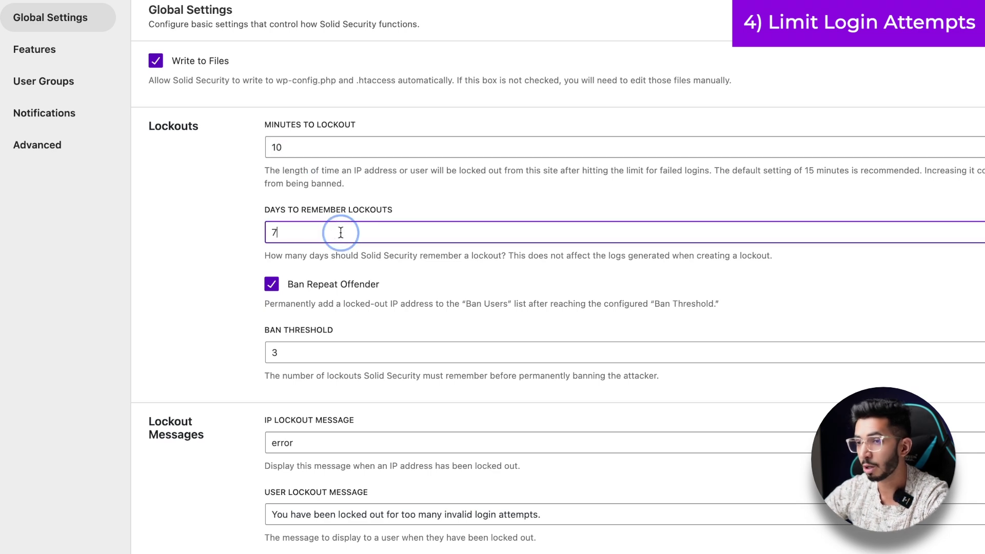
scroll(250, 258, down, 2)
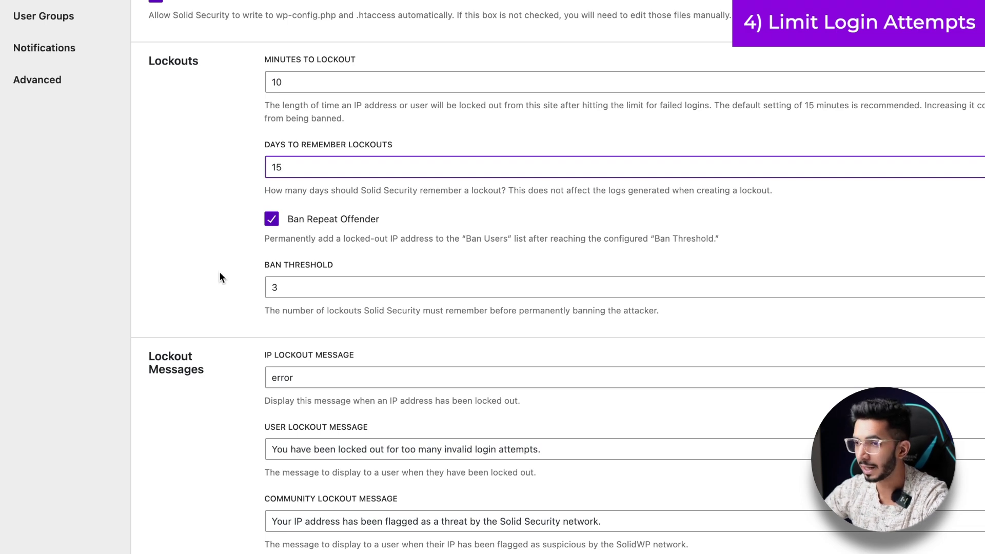
scroll(219, 272, down, 5)
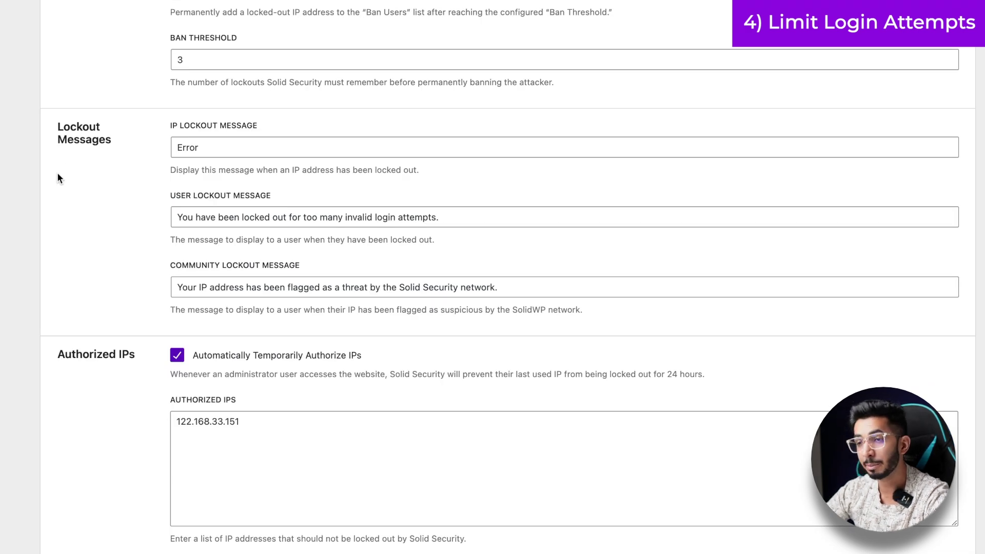
- Set the user lockout message to 'You are devil.. Don't hack us.. - Email id'
click(212, 217)
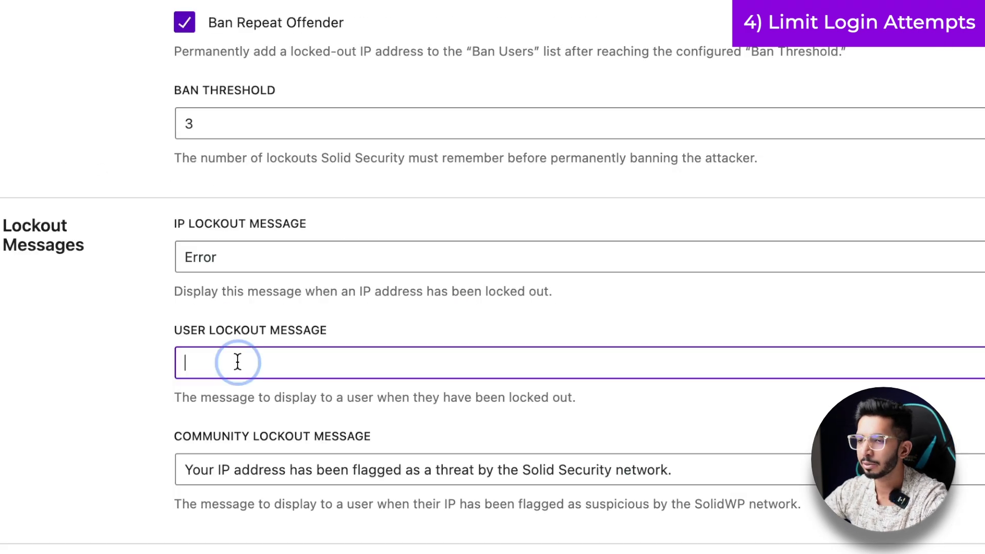
text(You are )
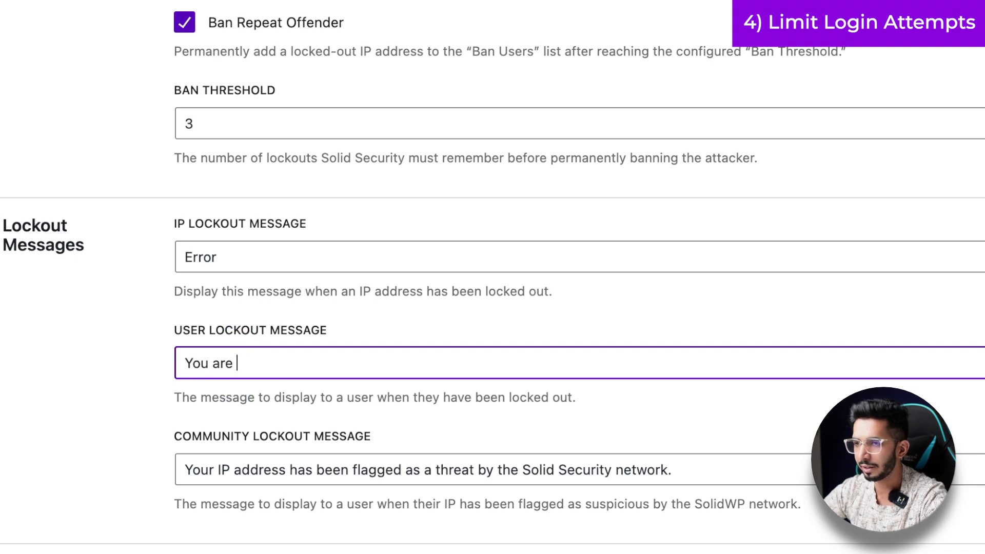
text(devil.. Don't hack)
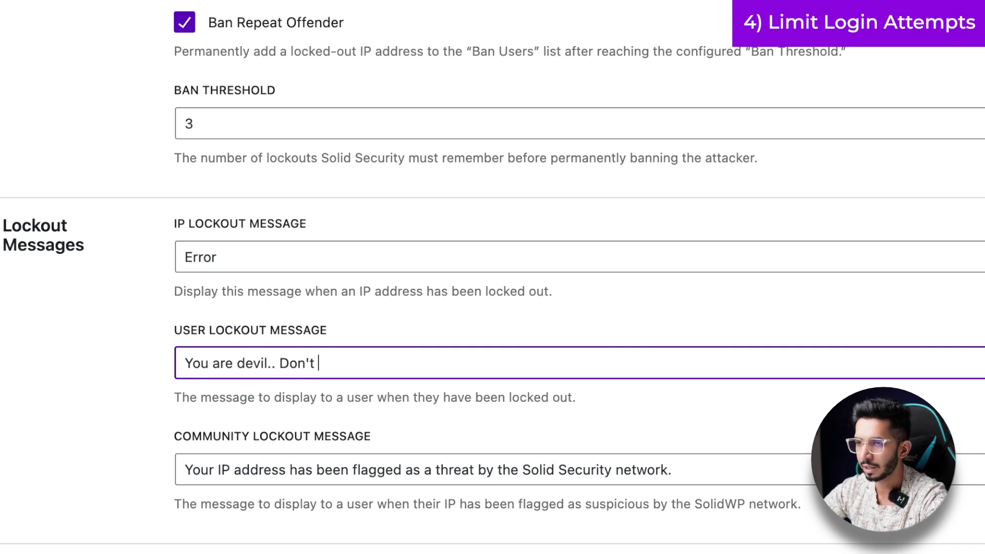
key(BackSpace)
text(k us.)
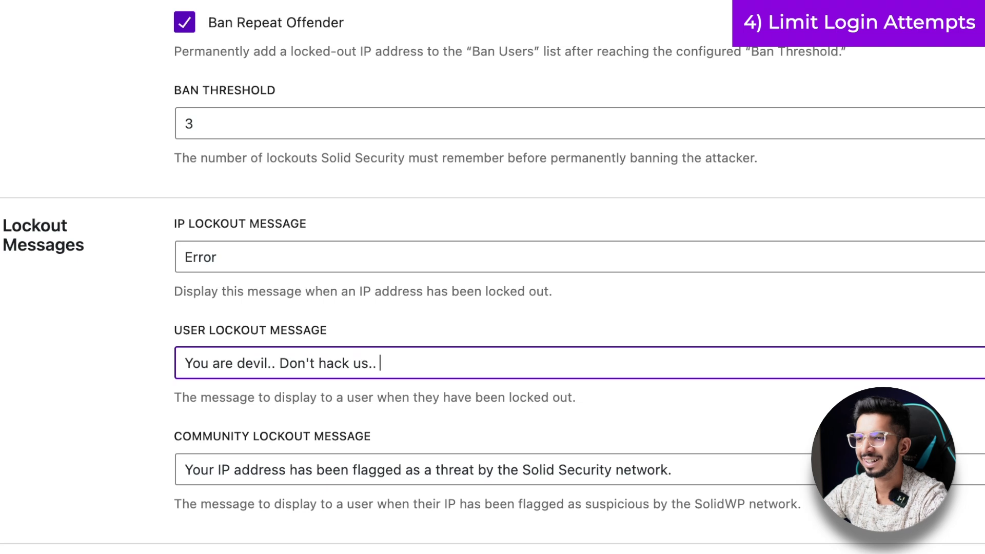
text(. - Email id)
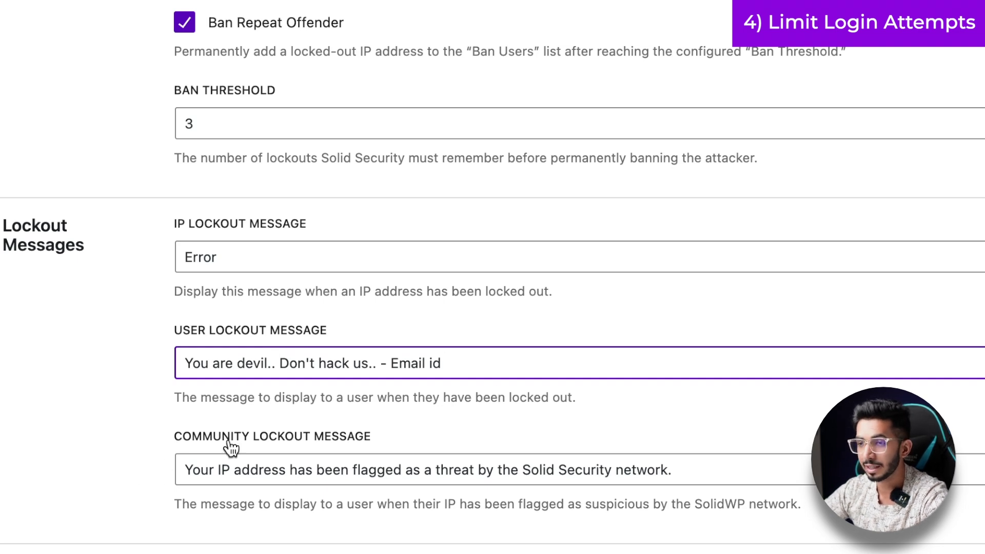
- Scroll down to review the authorized IP addresses list
scroll(112, 410, down, 5)
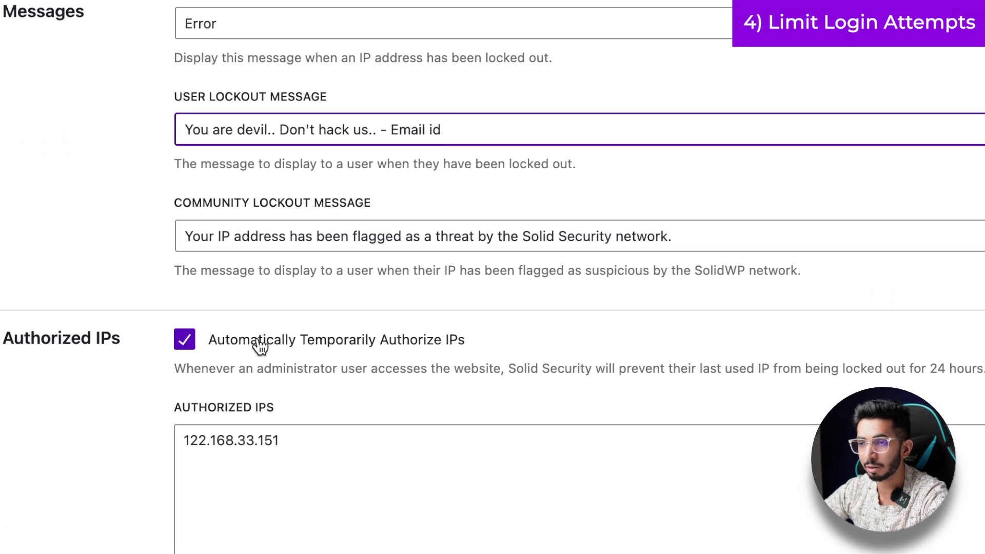
scroll(117, 400, down, 2)
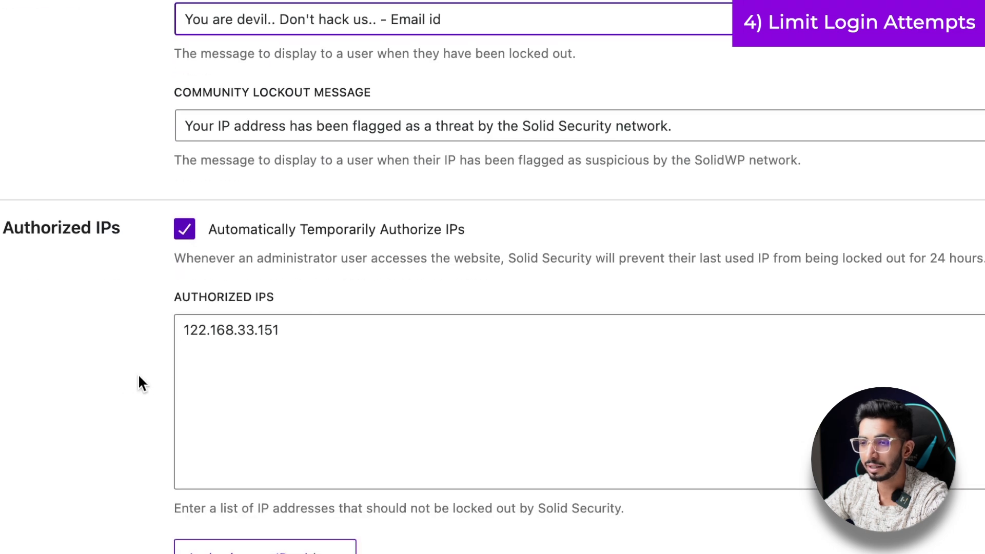
scroll(140, 380, down, 7)
scroll(141, 380, up, 8)
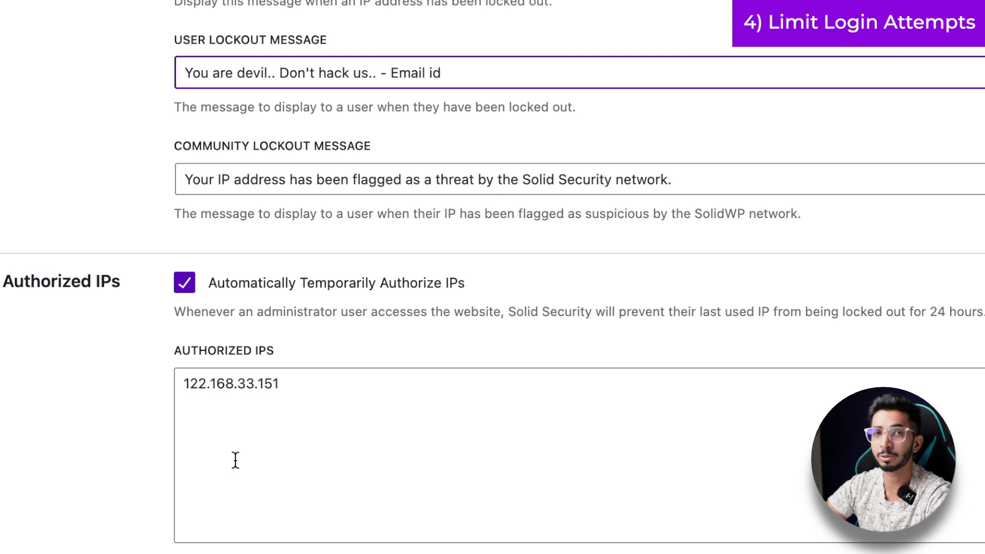
click(362, 394)
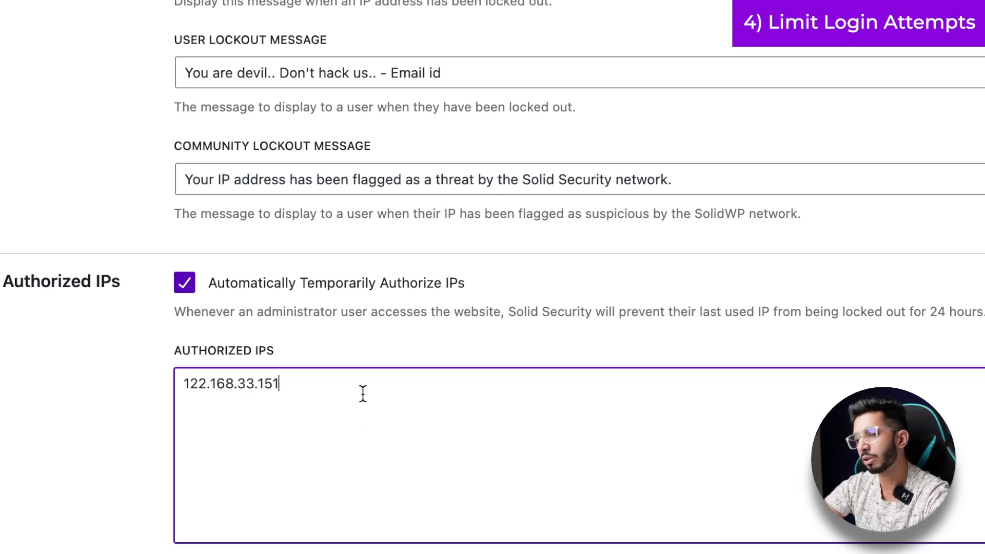
scroll(33, 396, down, 7)
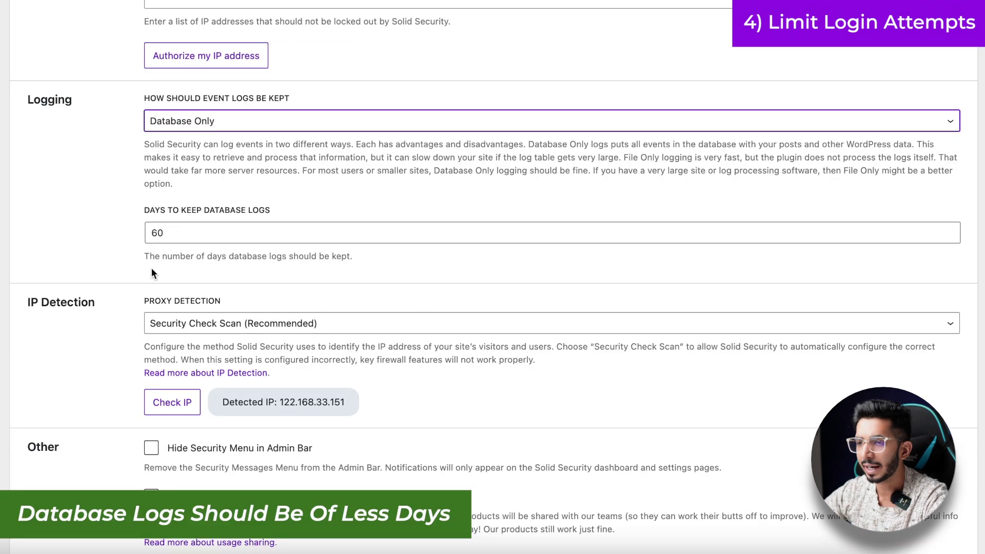
- Change Days to Keep Database Logs from 60 to 30 in the Logging section
key(Tab)
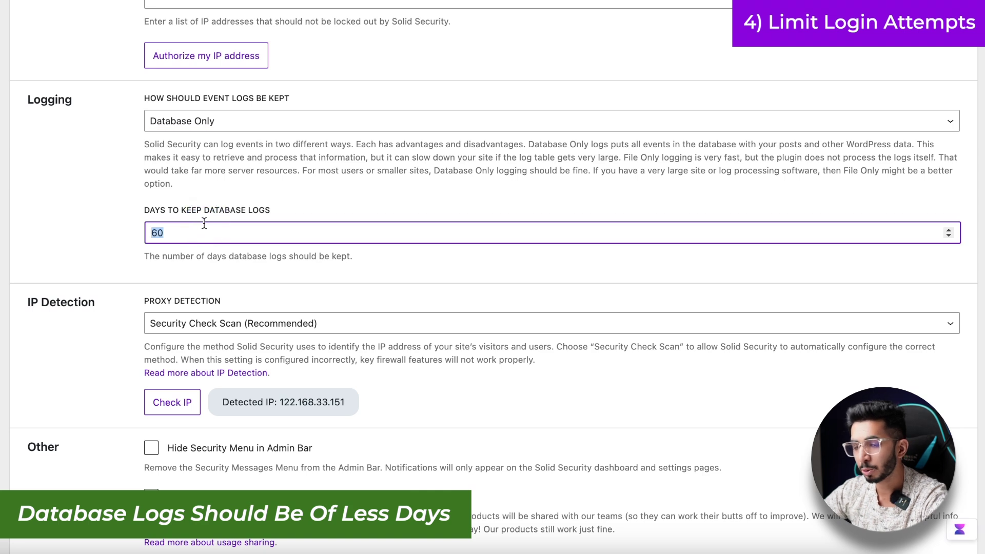
text(3)
click(38, 224)
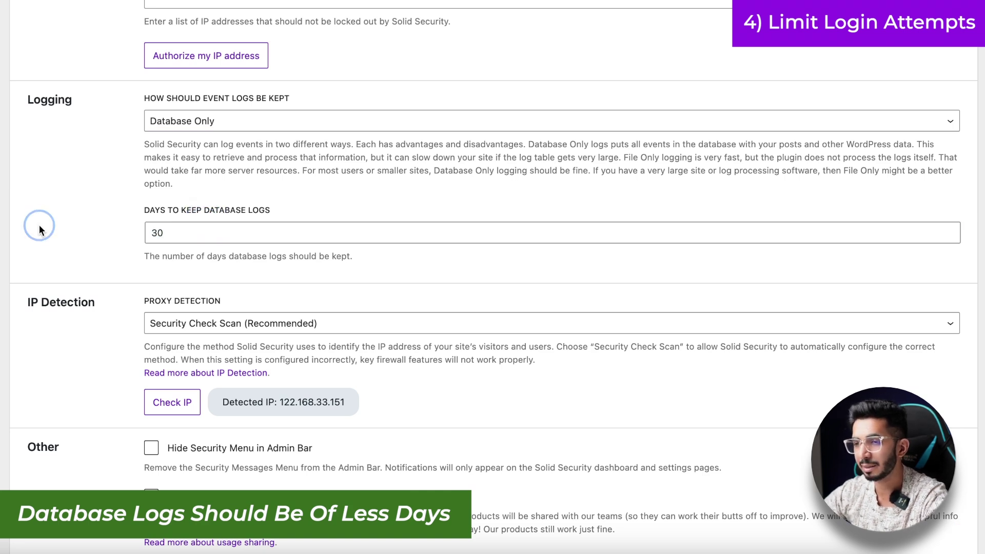
click(204, 229)
click(85, 227)
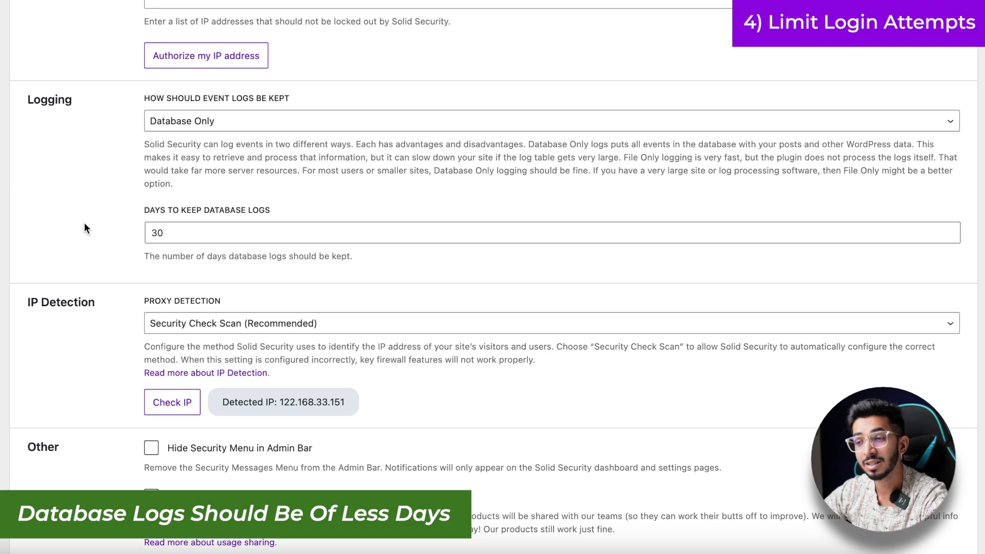
scroll(85, 227, down, 1)
scroll(84, 223, down, 2)
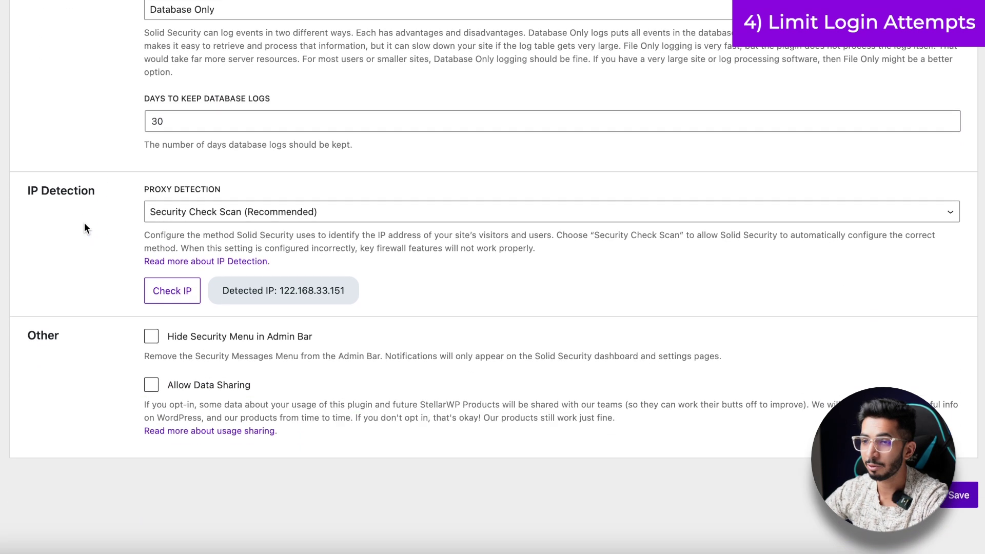
scroll(85, 227, up, 5)
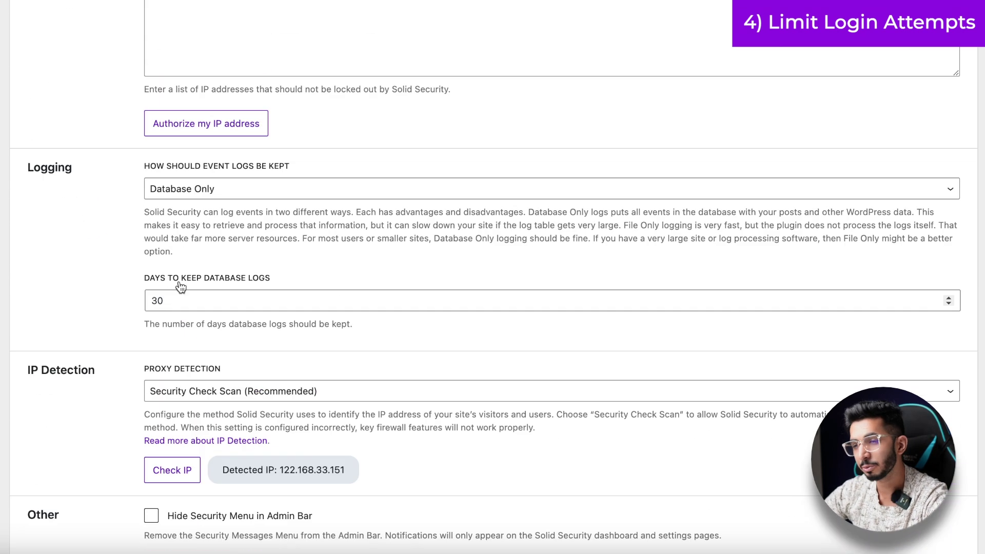
scroll(118, 237, down, 4)
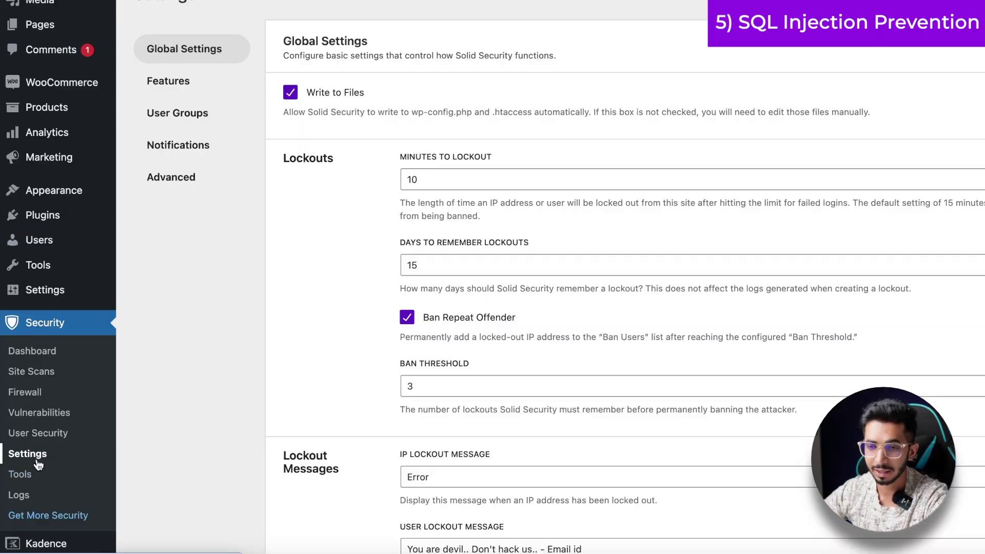
- In Security Tools, run Change User ID 1 to update the first user's ID
click(27, 478)
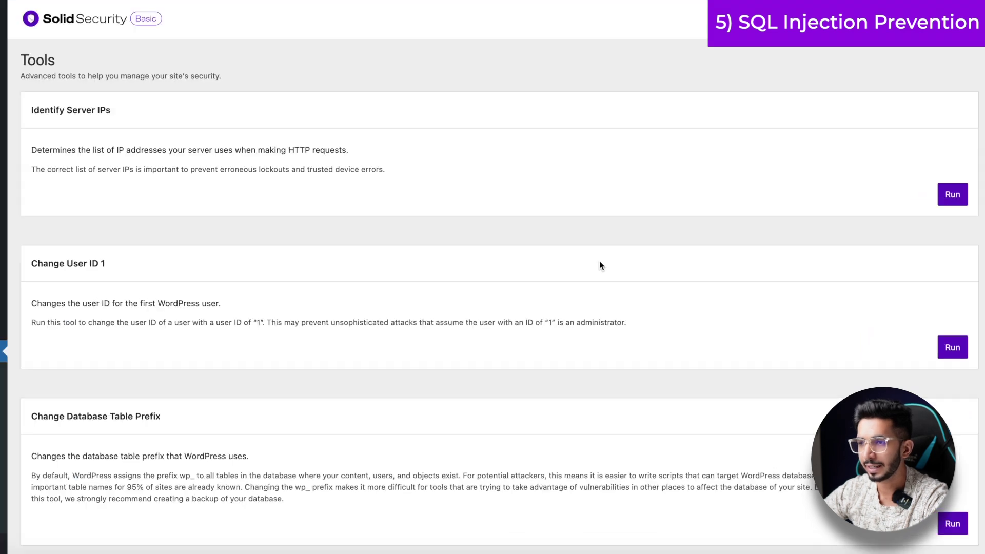
click(950, 348)
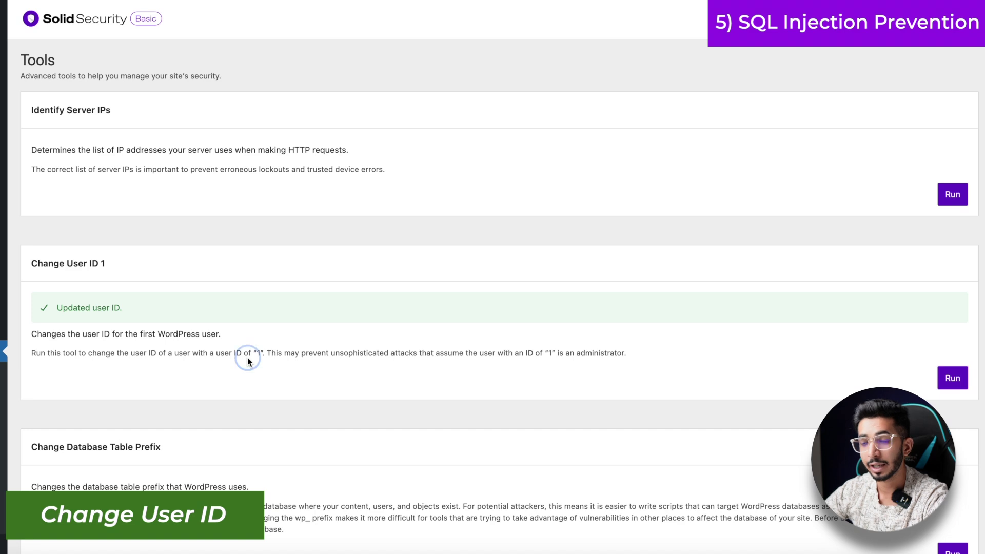
drag(247, 357, 268, 357)
scroll(256, 344, down, 1)
click(242, 267)
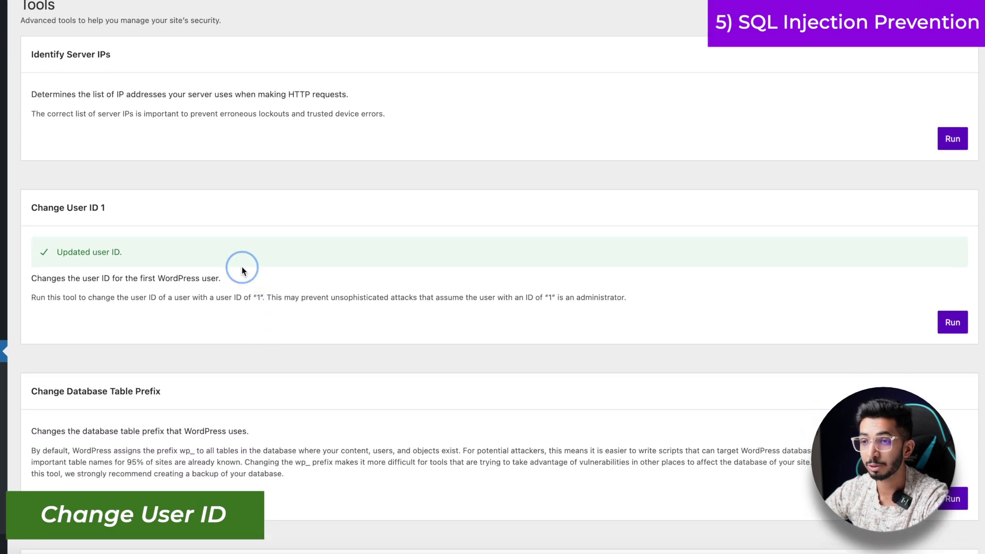
scroll(236, 210, down, 1)
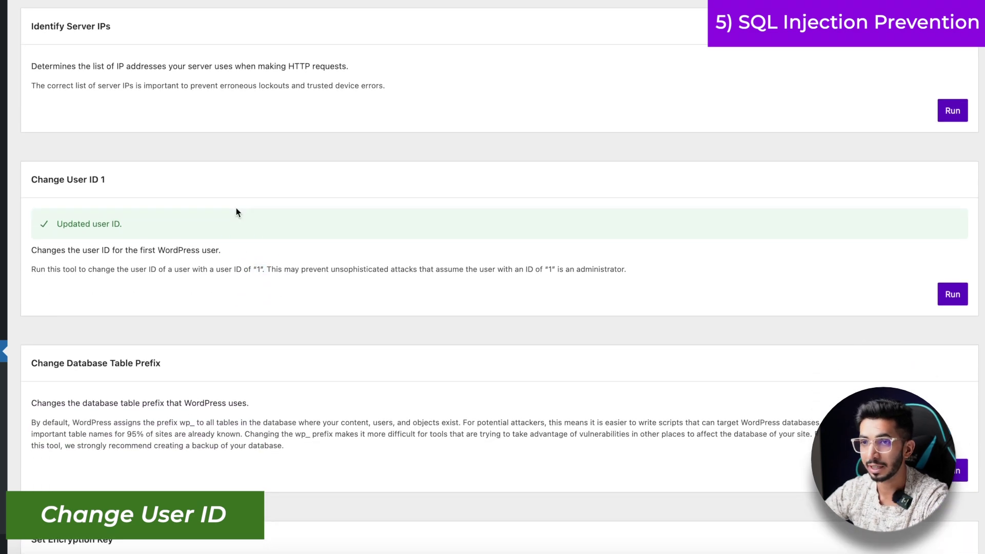
scroll(236, 208, down, 5)
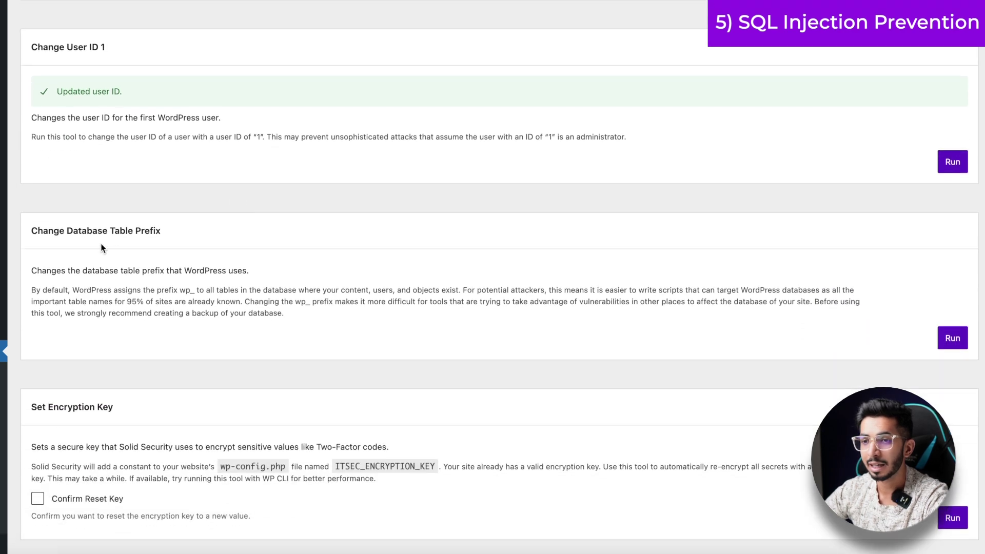
- Run Change Database Table Prefix, which fails with 'Cookie check failed'
drag(98, 231, 155, 229)
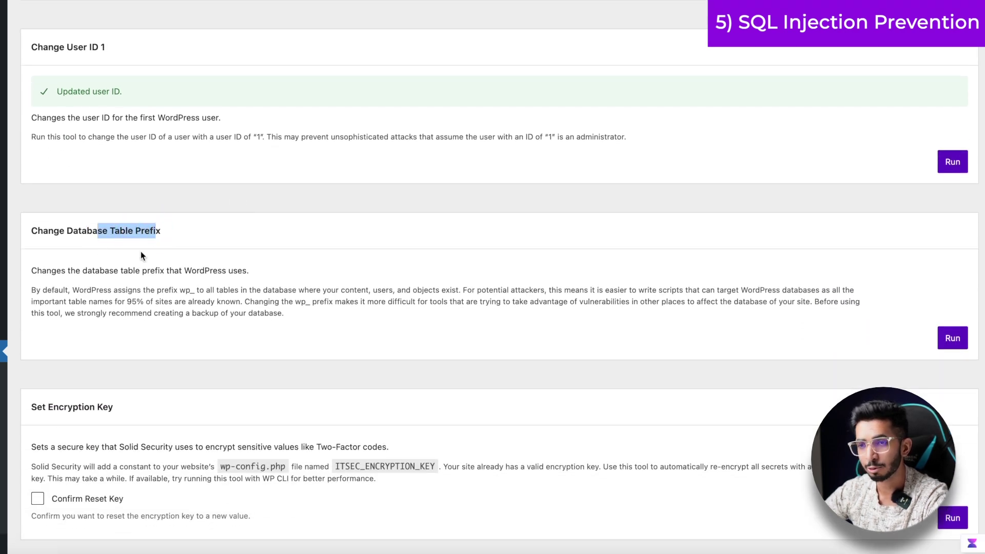
drag(180, 292, 194, 293)
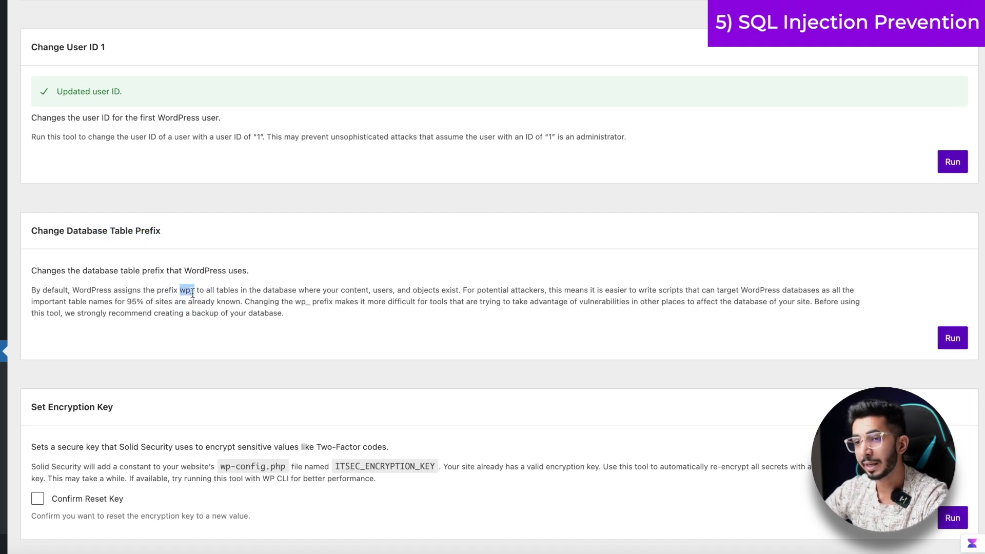
triple_click(360, 297)
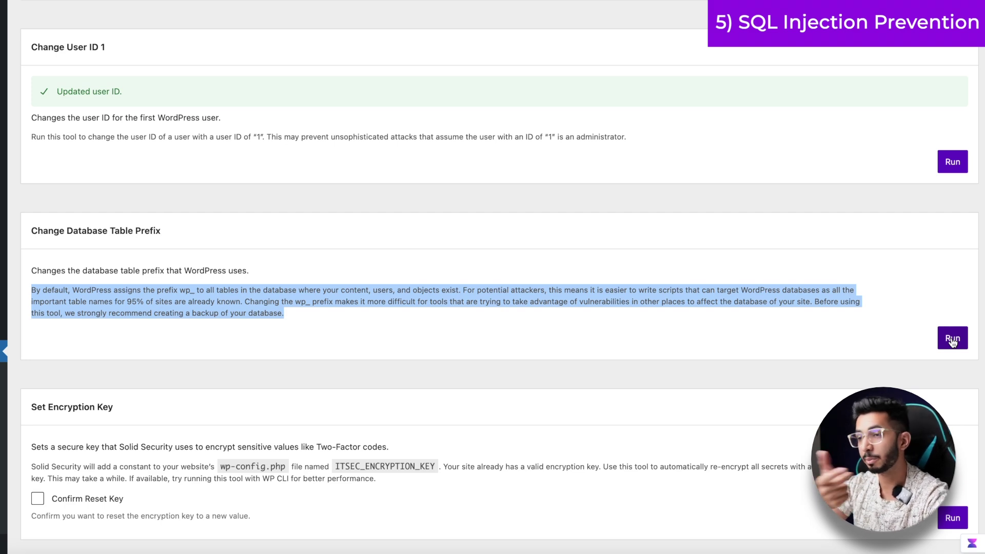
mouse_move(809, 321)
mouse_down()
mouse_move(802, 308)
mouse_move(821, 314)
mouse_up()
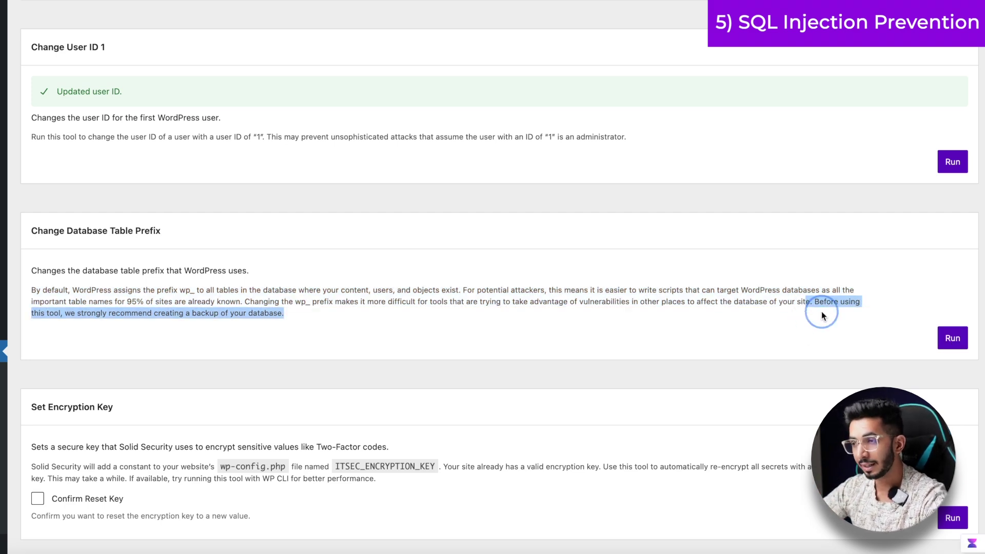
click(954, 342)
click(217, 334)
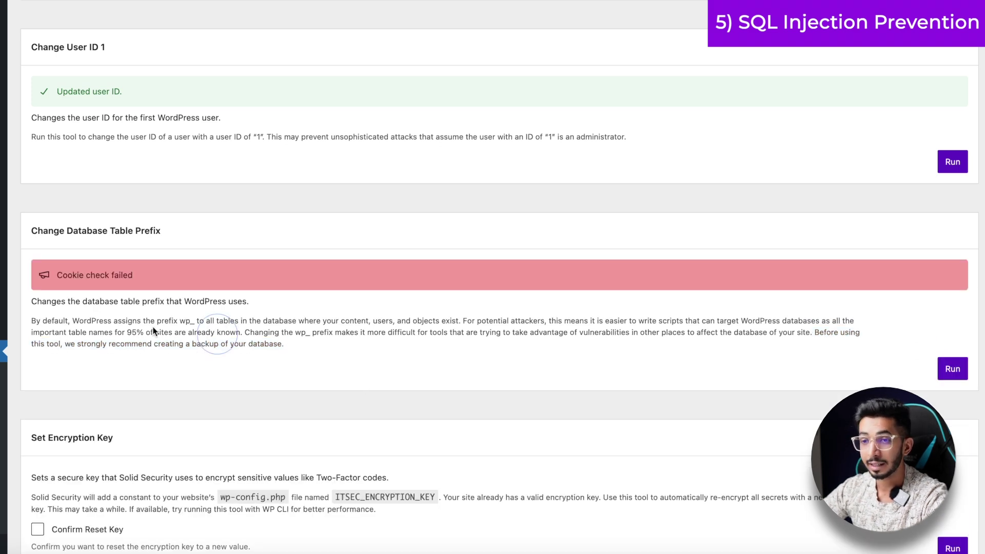
drag(45, 273, 156, 274)
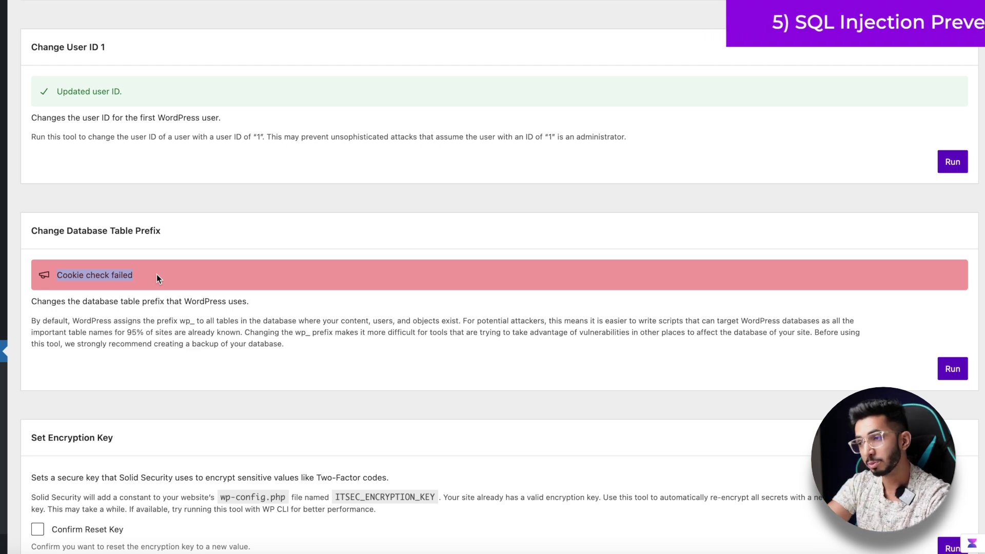
scroll(172, 254, down, 3)
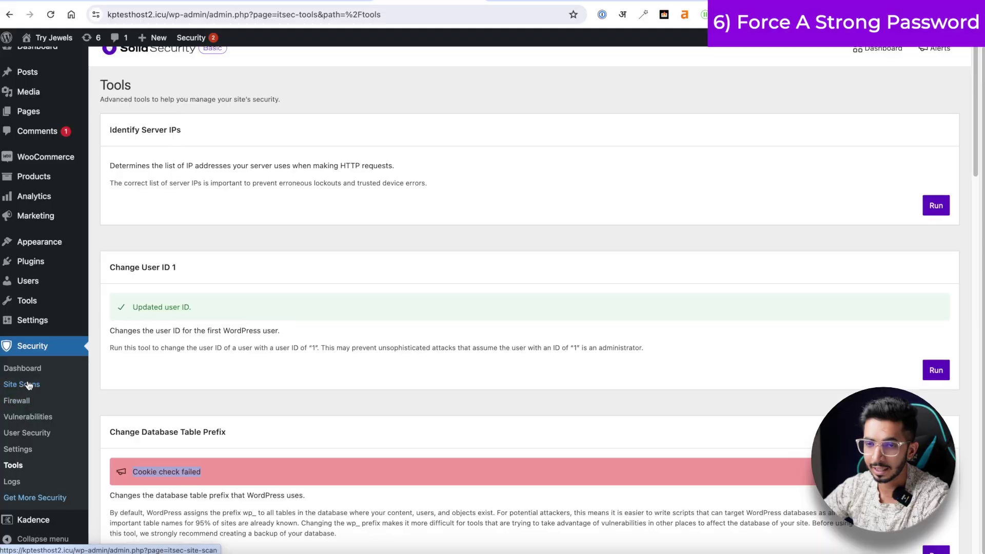
- Open Settings > User Groups and view the Administrators group's security features
click(25, 449)
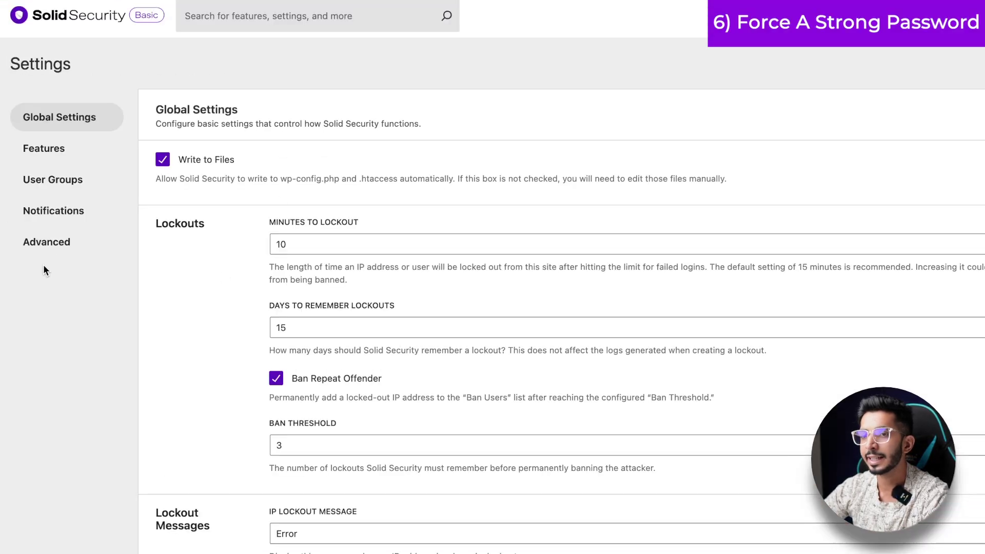
click(58, 189)
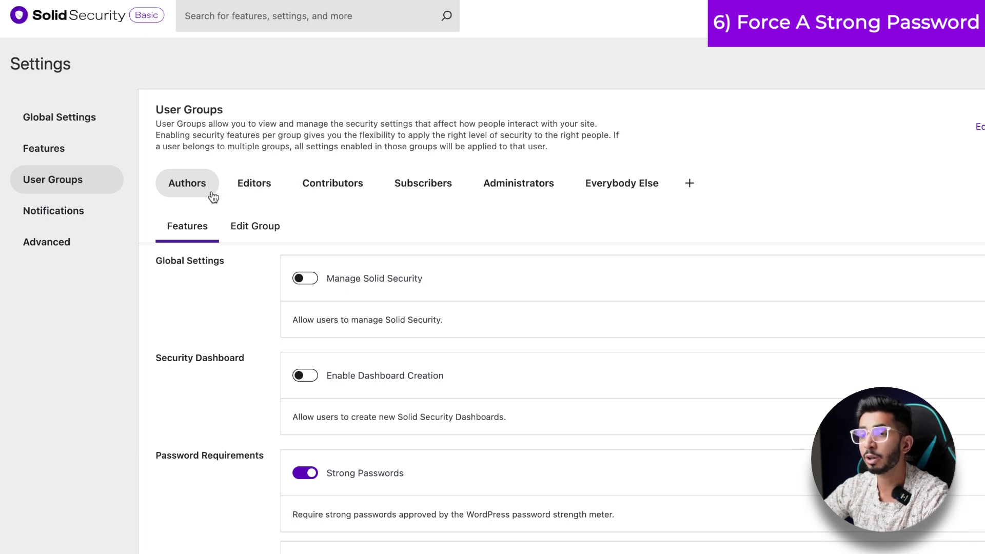
click(534, 188)
scroll(425, 177, down, 1)
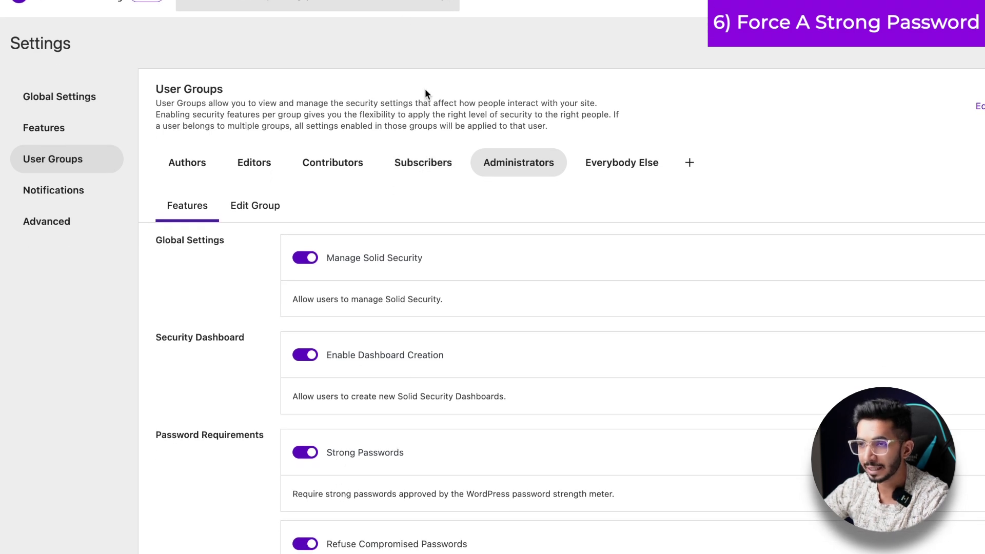
- Check the Subscribers, Contributors, Editors, Authors and Everybody Else groups' Strong Passwords settings
click(422, 160)
click(303, 162)
click(237, 165)
click(190, 169)
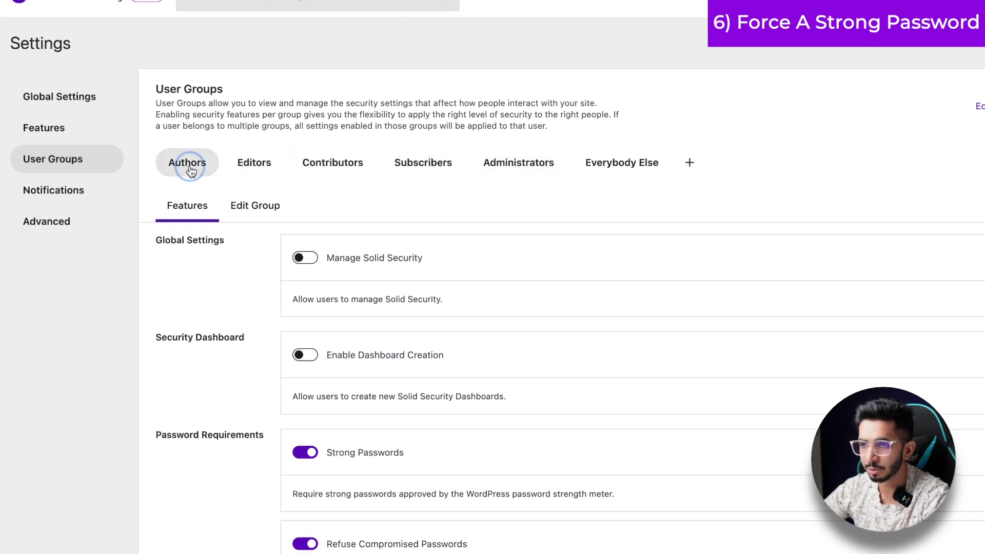
click(521, 171)
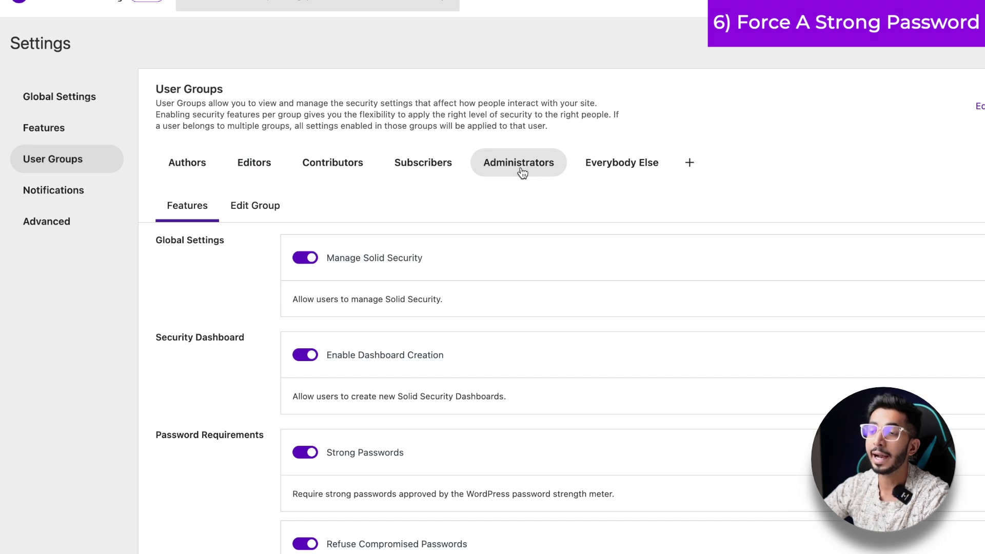
click(597, 177)
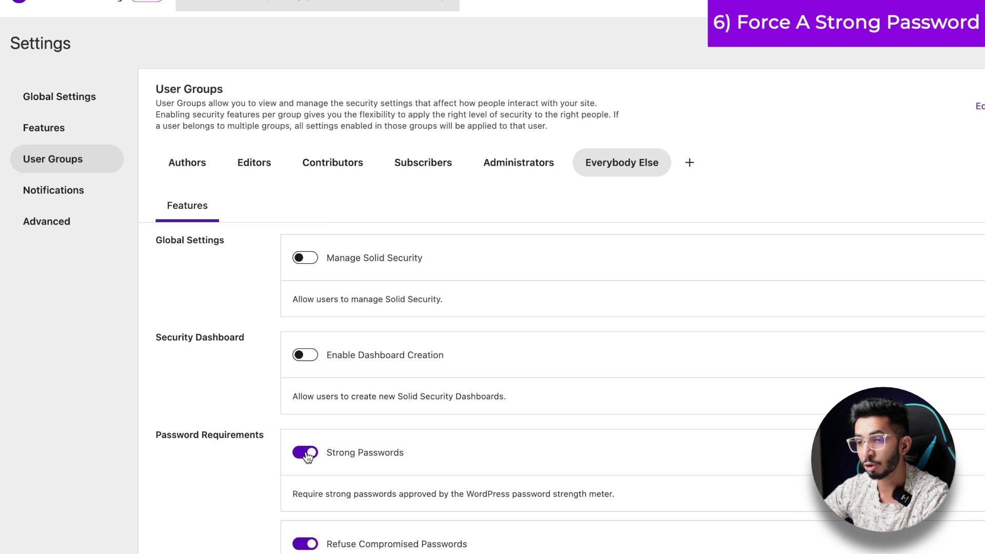
click(501, 163)
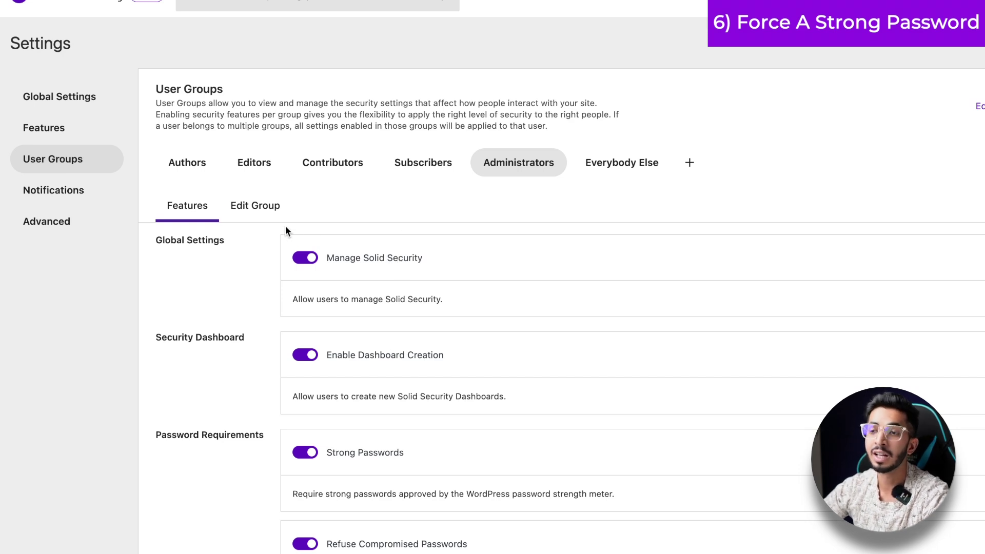
click(186, 165)
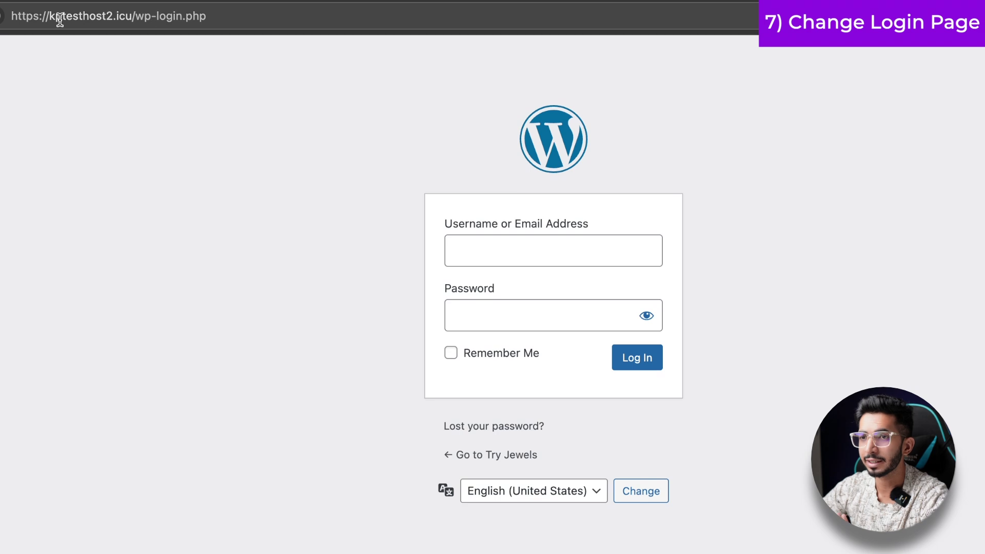
drag(138, 18, 216, 17)
click(235, 192)
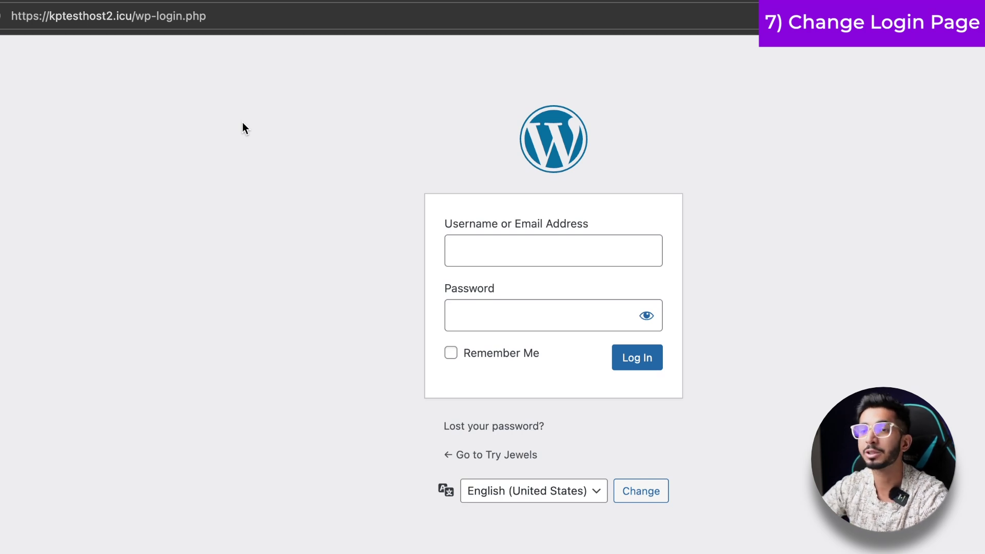
drag(218, 16, 139, 19)
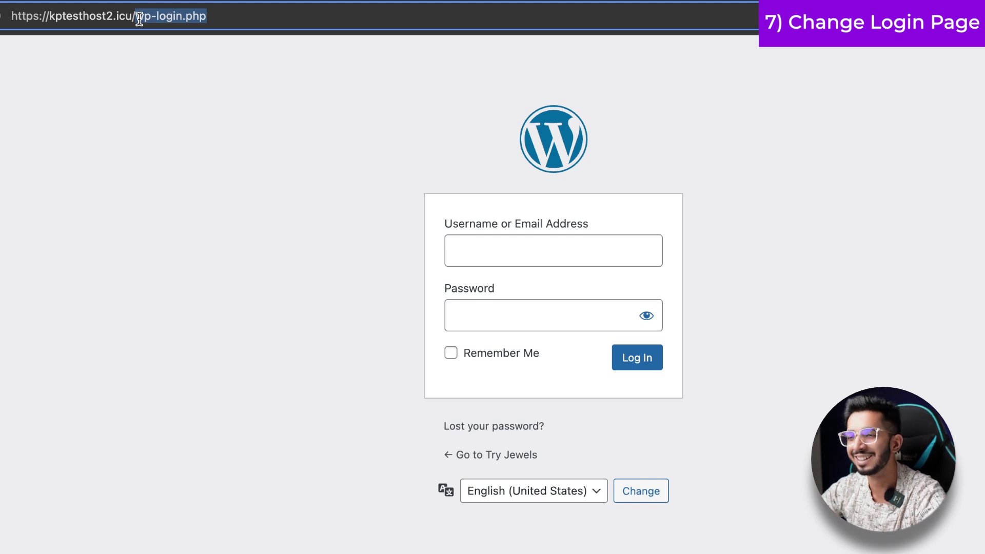
click(196, 352)
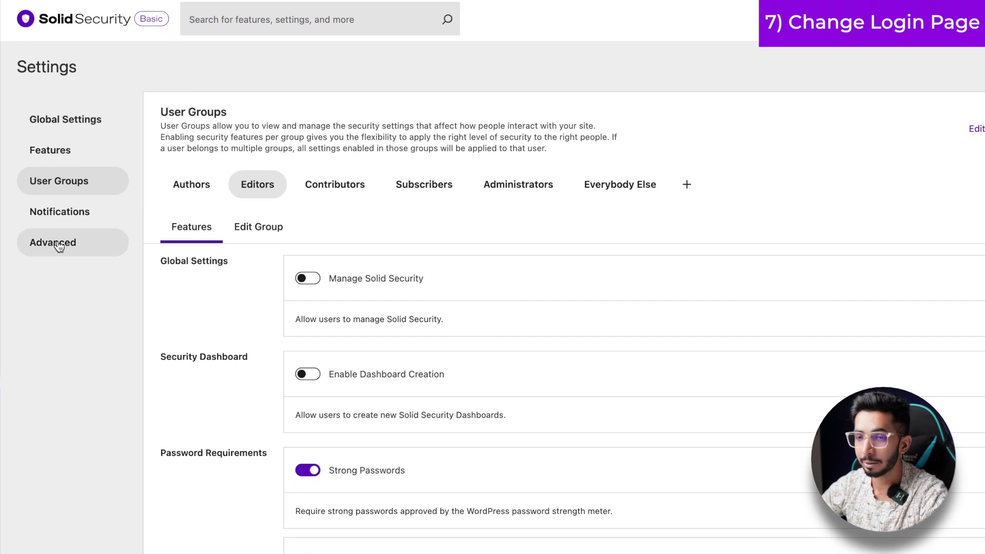
- Enable Hide Backend with 'india' as the login slug
click(59, 246)
scroll(149, 395, down, 1)
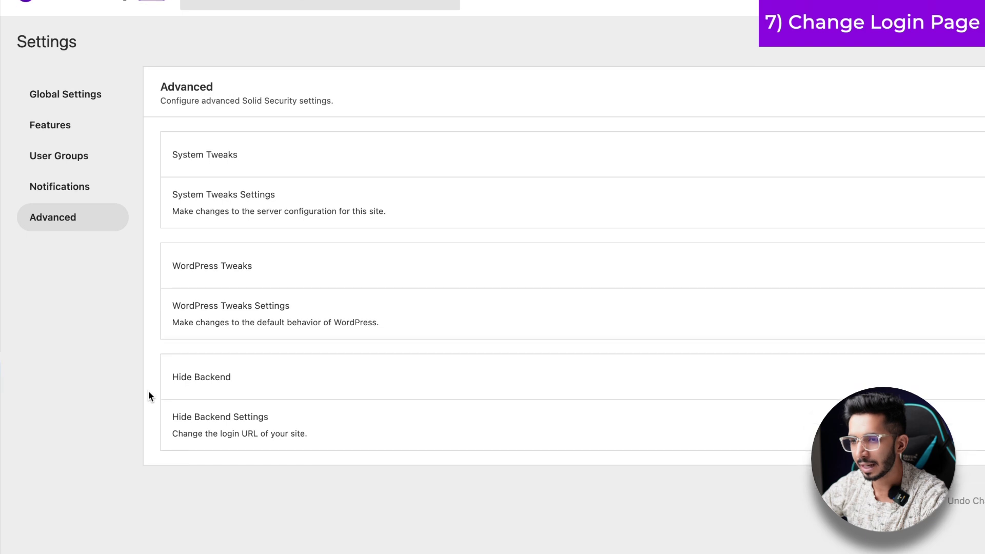
click(214, 434)
click(185, 465)
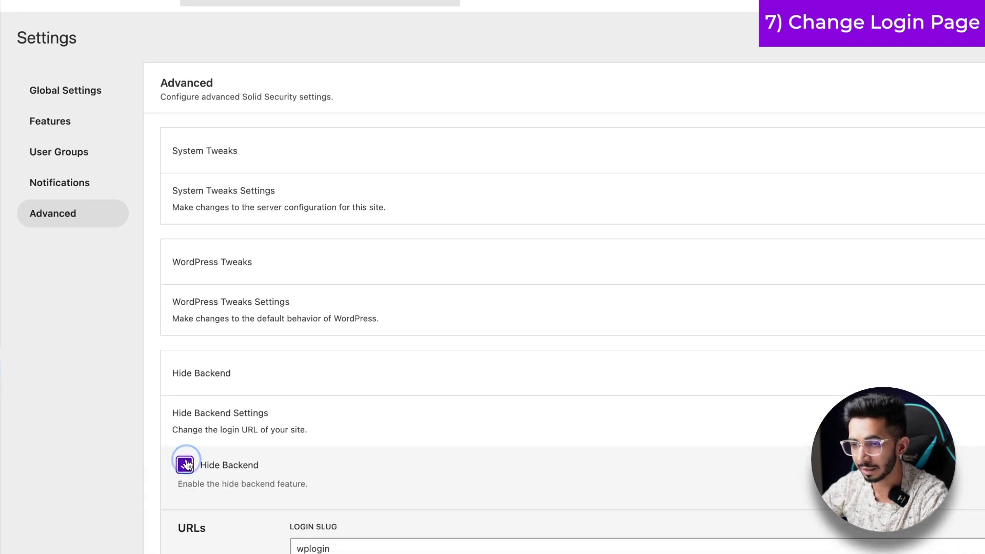
scroll(288, 433, down, 6)
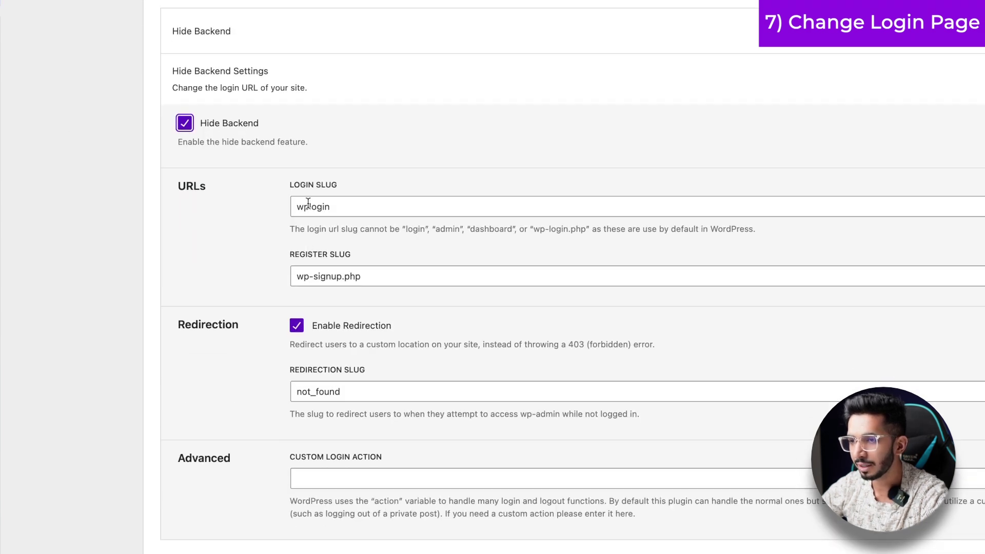
triple_click(308, 203)
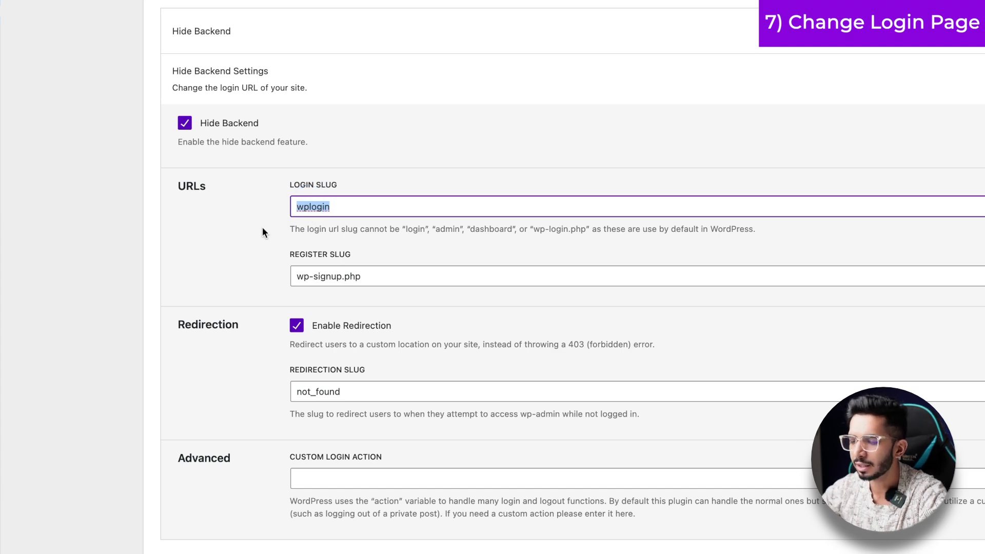
key(BackSpace)
text(india)
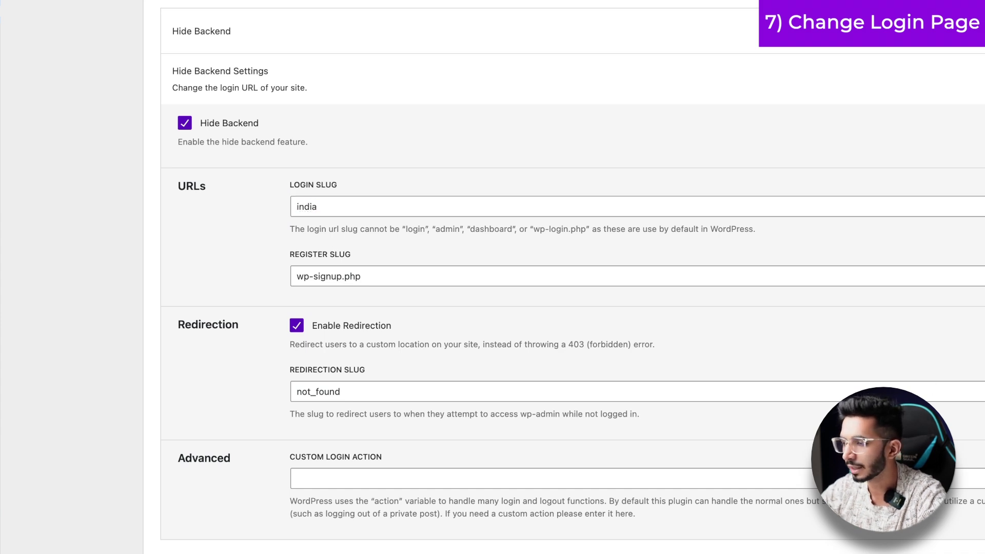
- Open an incognito window and paste the site address
scroll(615, 330, up, 8)
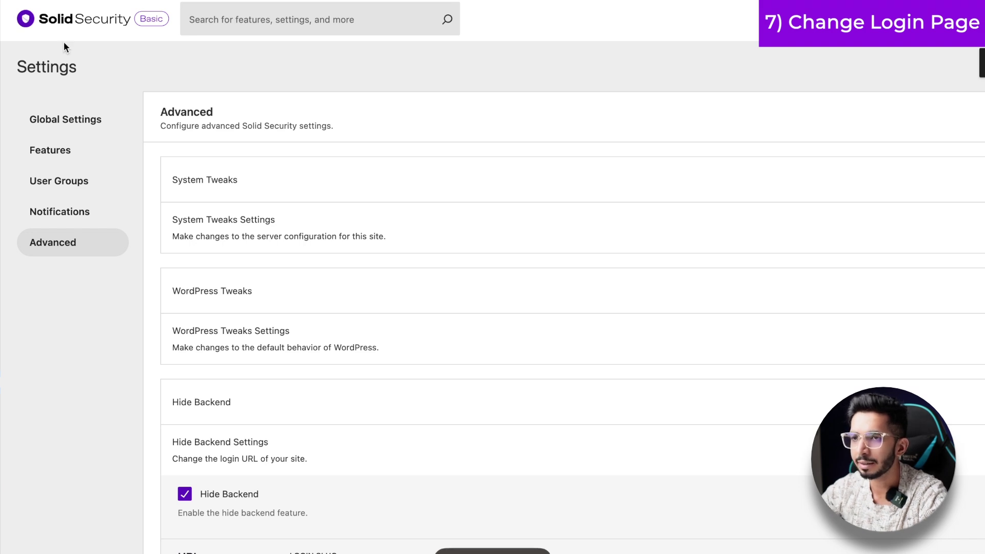
key(super+shift+n)
text(https://kptesthost2.icu/)
- Confirm wp-login.php shows Page not found, then load the site's 'india' login address
text(wp)
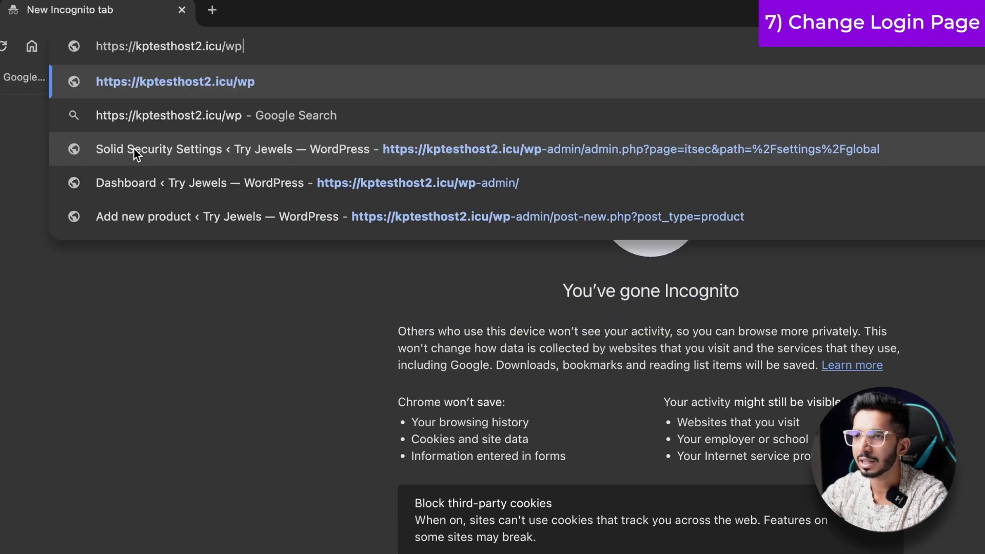
text(-login.php)
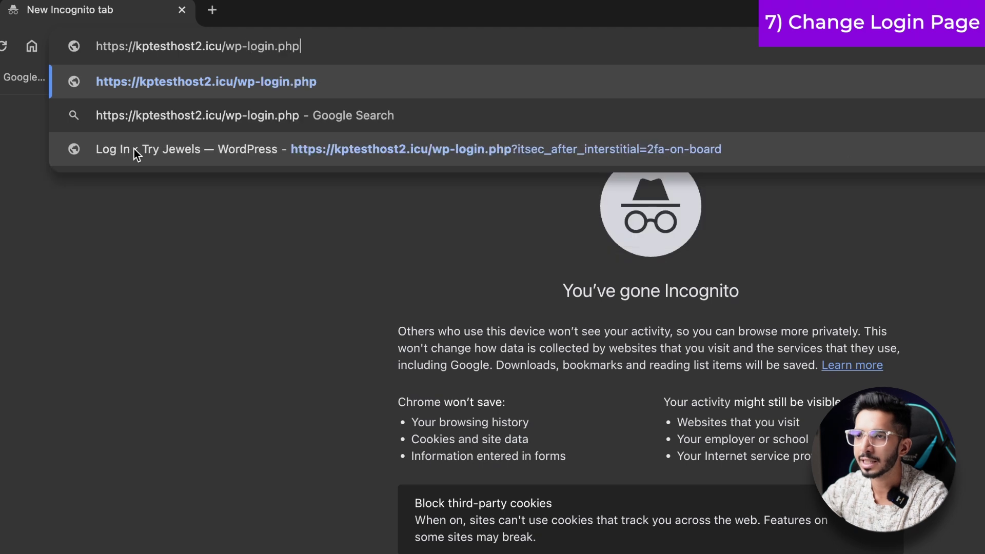
key(Return)
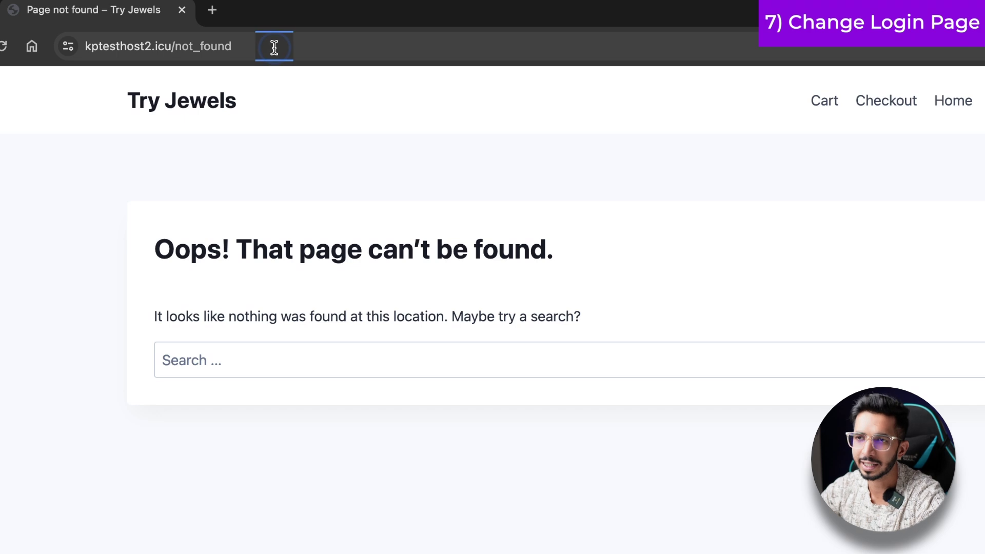
double_click(271, 45)
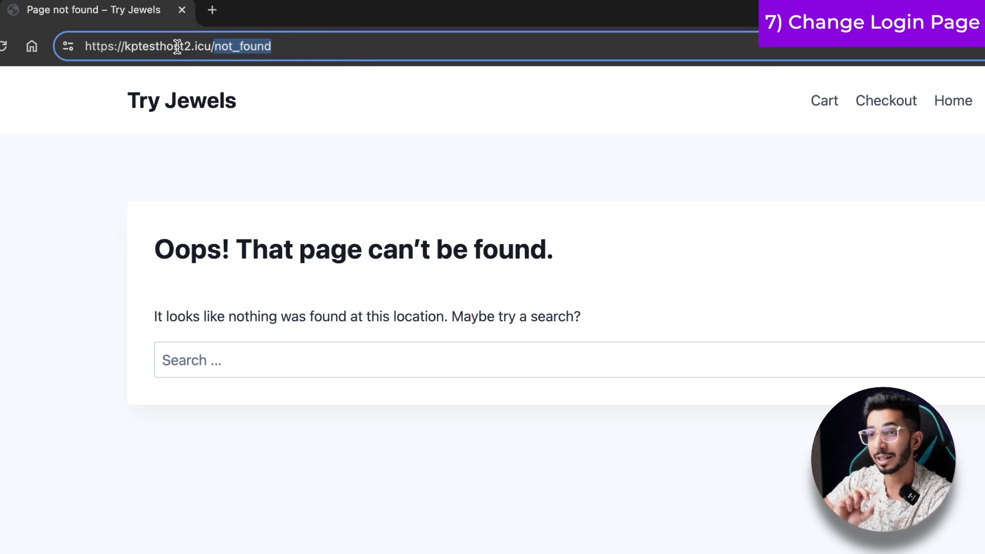
text(india)
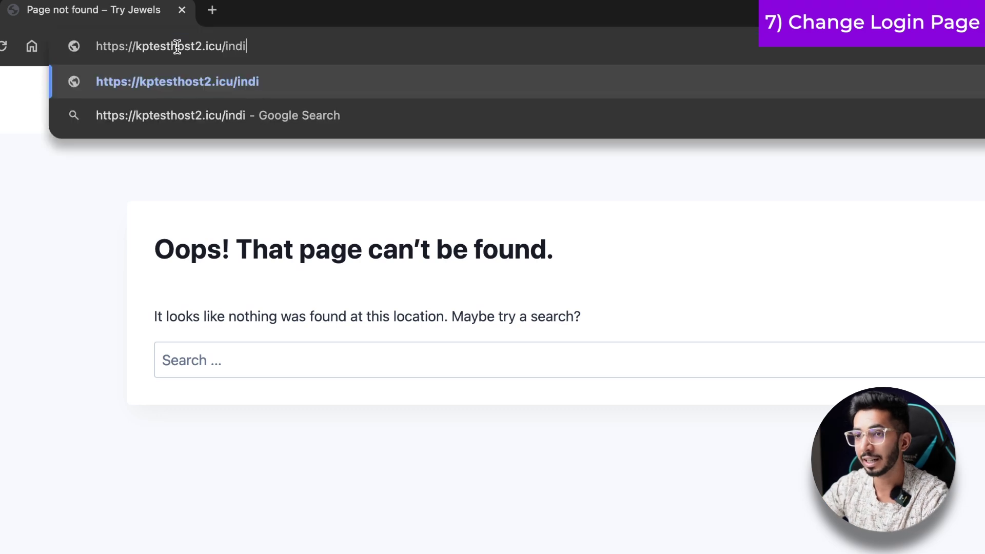
key(Return)
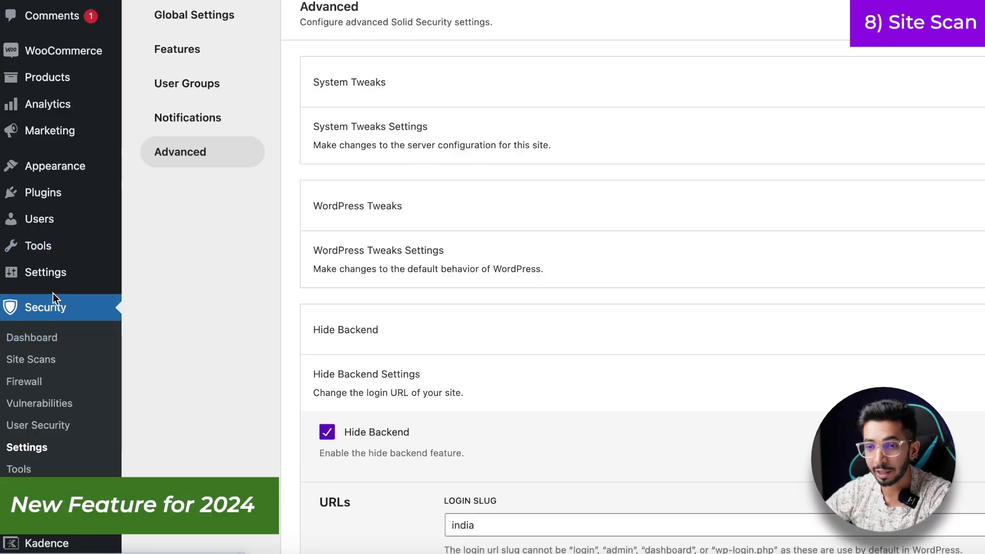
- Open Security > Site Scans and scroll through the empty Scan Results list
click(24, 370)
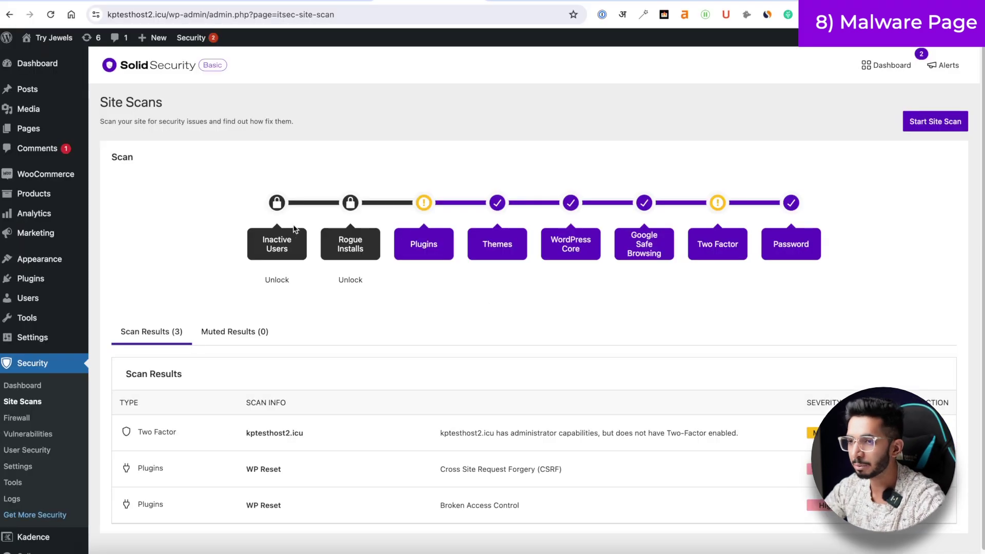
scroll(717, 244, down, 1)
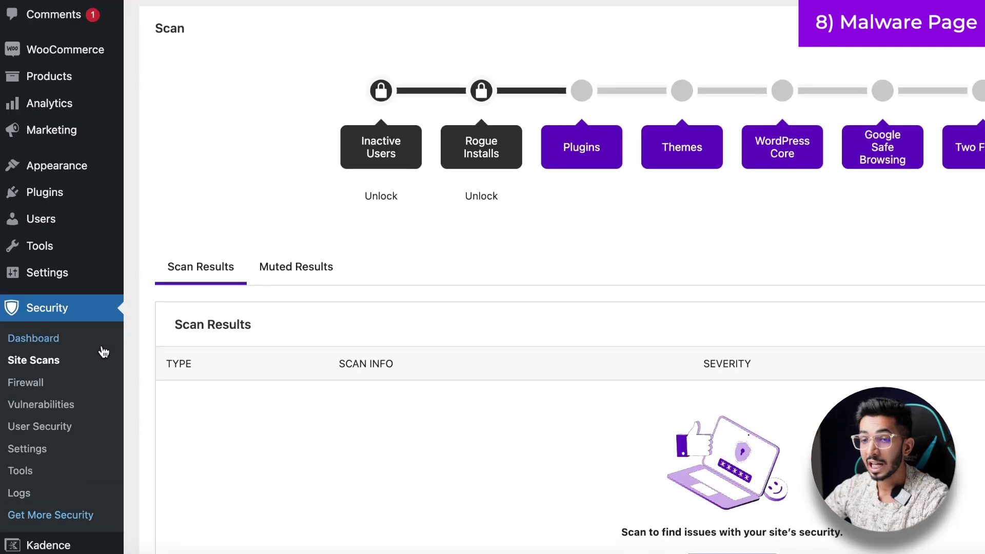
- Turn on Site Scan Scheduling under Site Check features and highlight its description
click(17, 445)
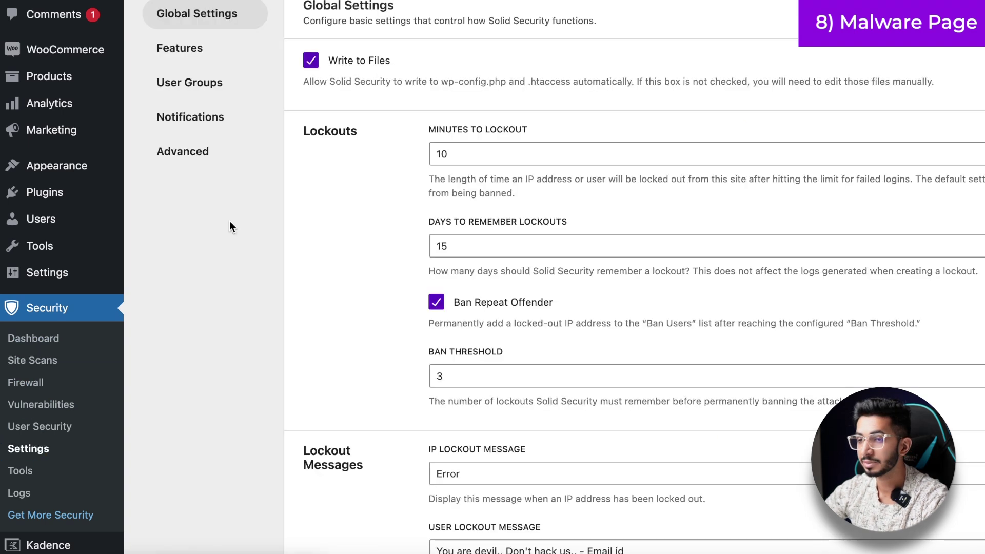
click(209, 51)
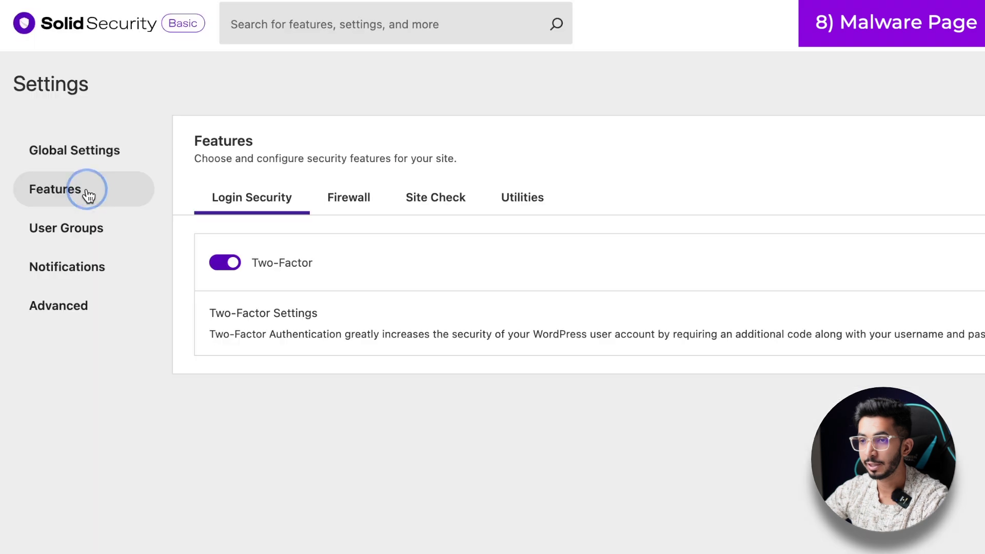
click(448, 212)
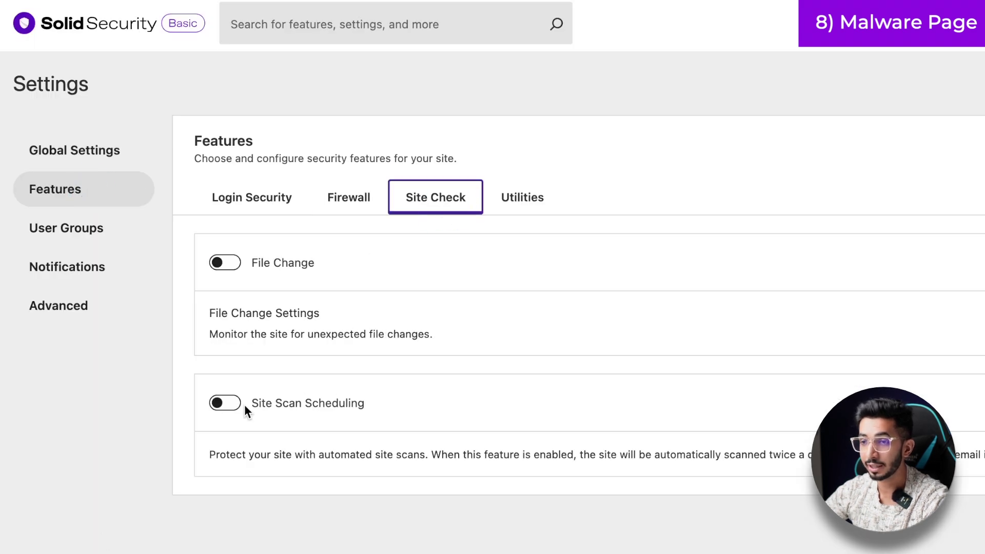
click(218, 403)
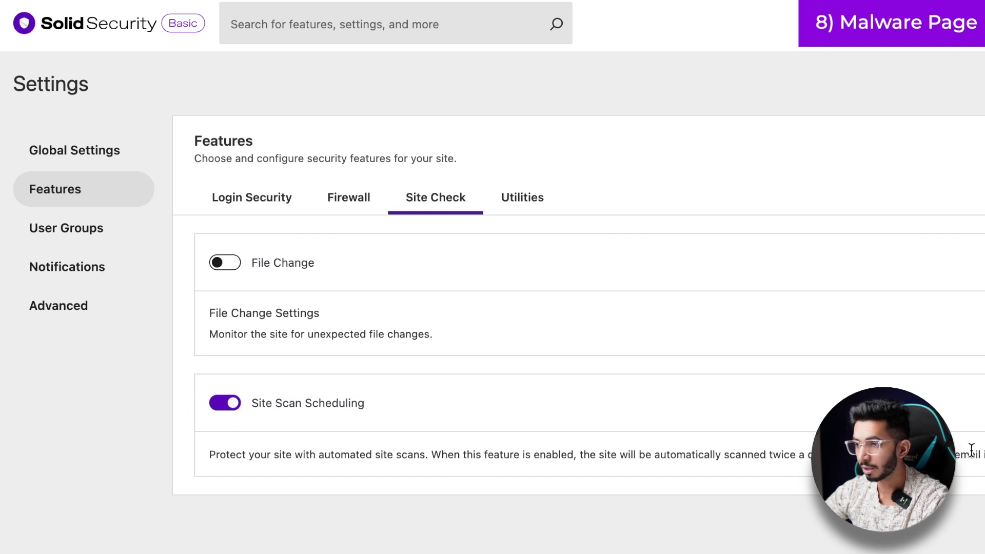
click(285, 455)
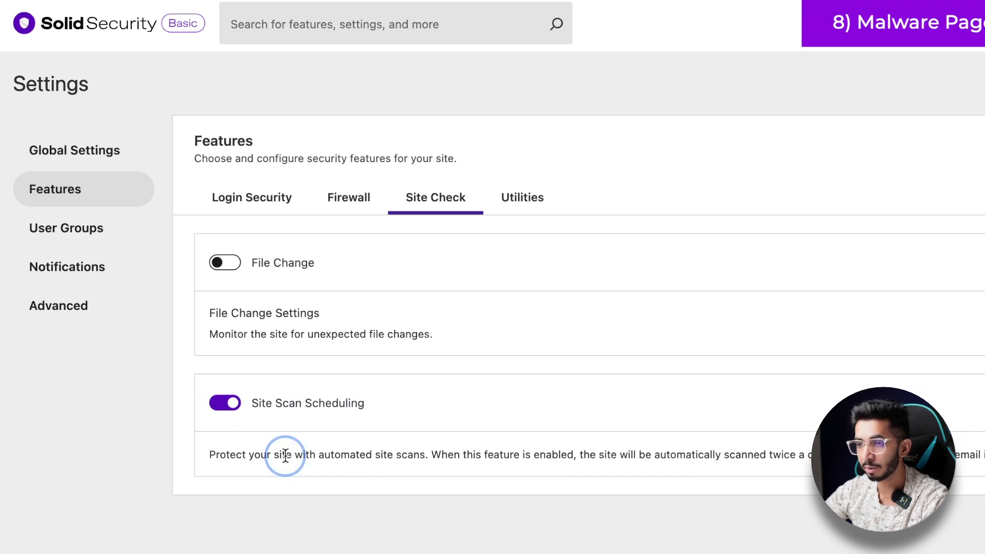
drag(285, 455, 439, 459)
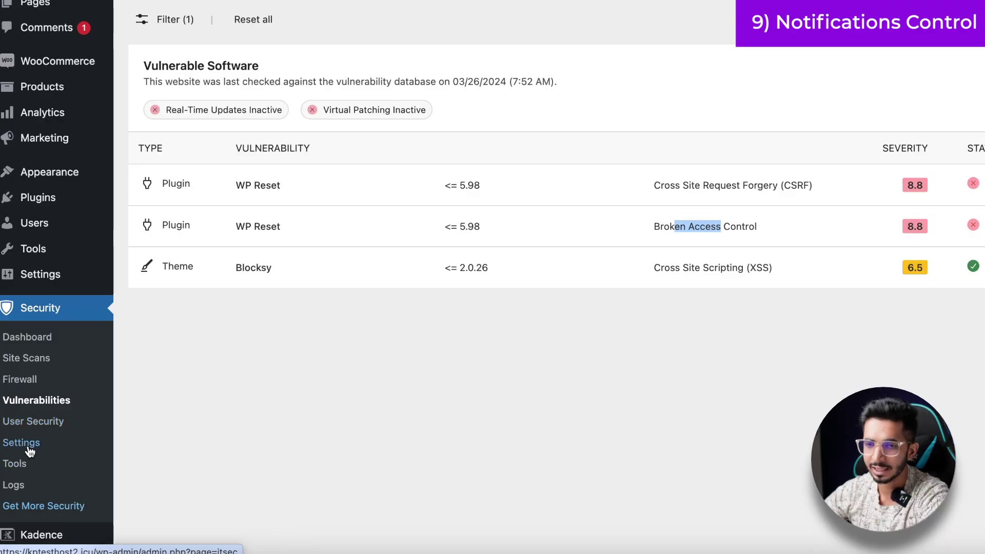
- Disable the Security Digest and Site Lockouts email notifications, leaving the digest schedule unchanged
click(29, 451)
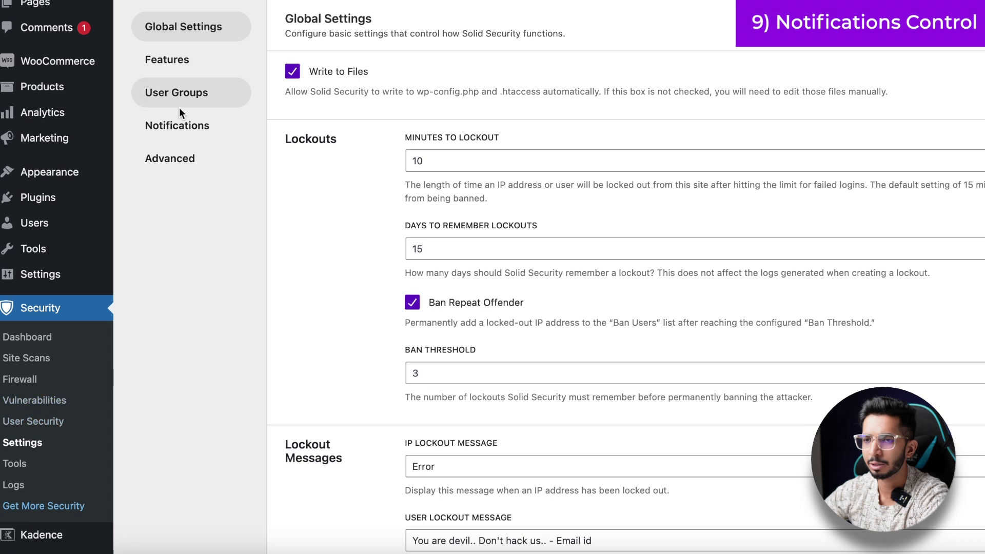
click(178, 125)
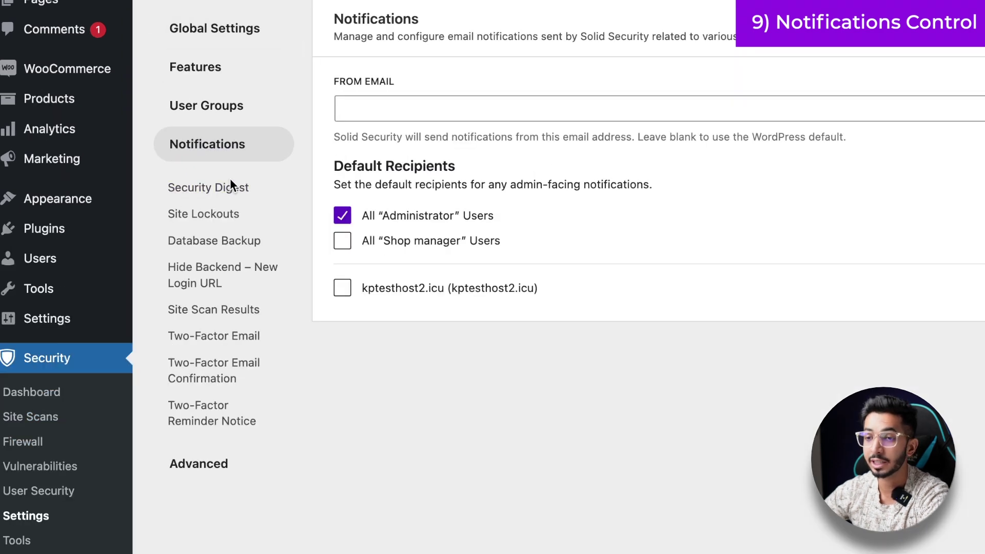
click(229, 185)
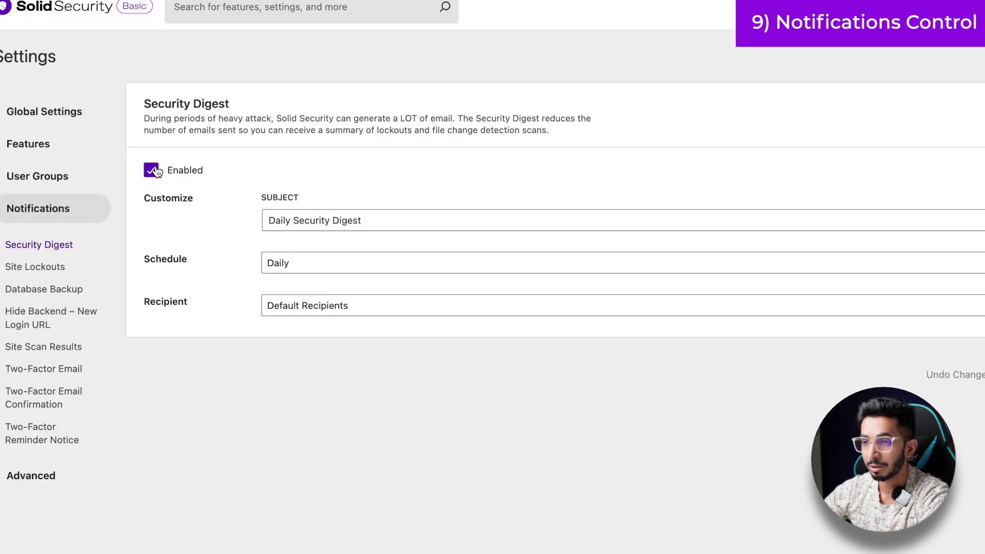
click(269, 272)
click(225, 252)
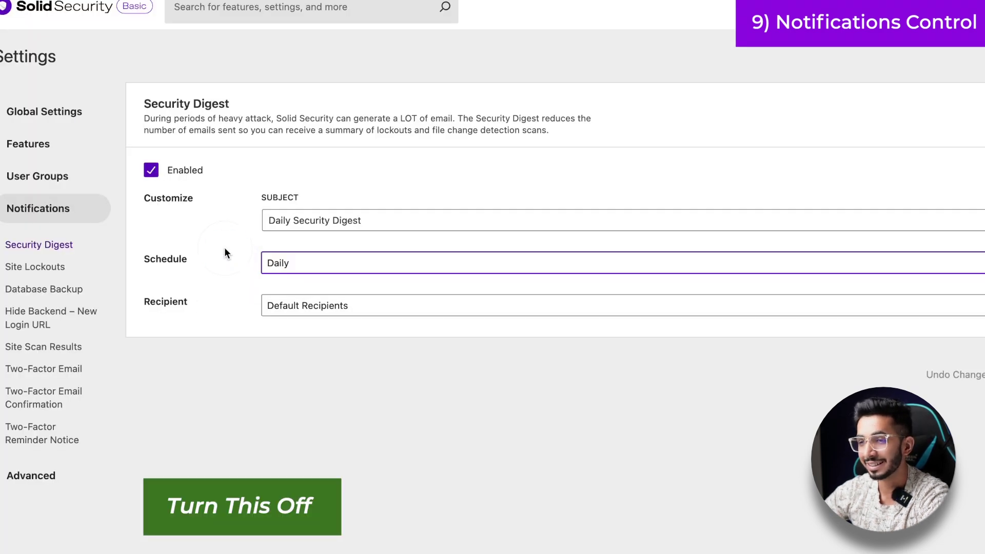
click(152, 171)
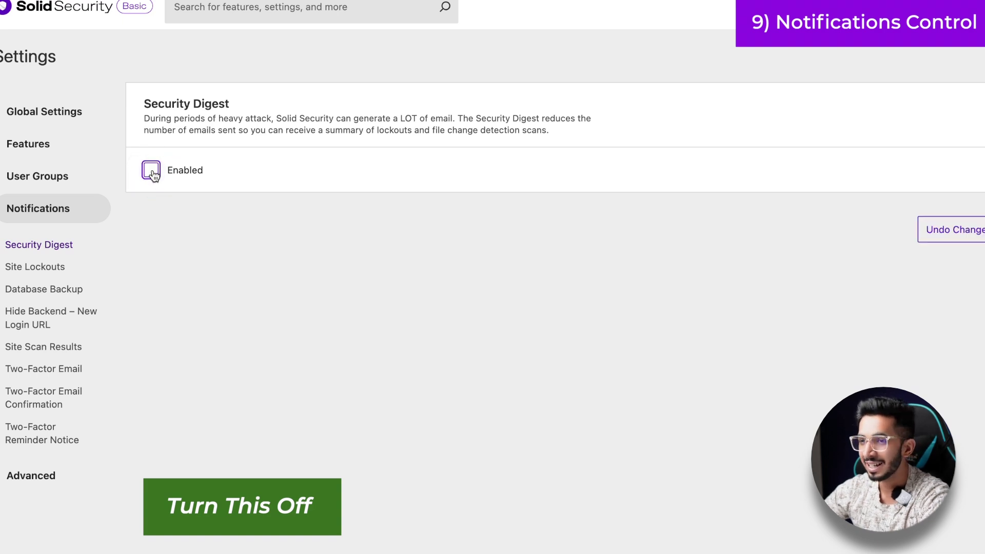
click(35, 266)
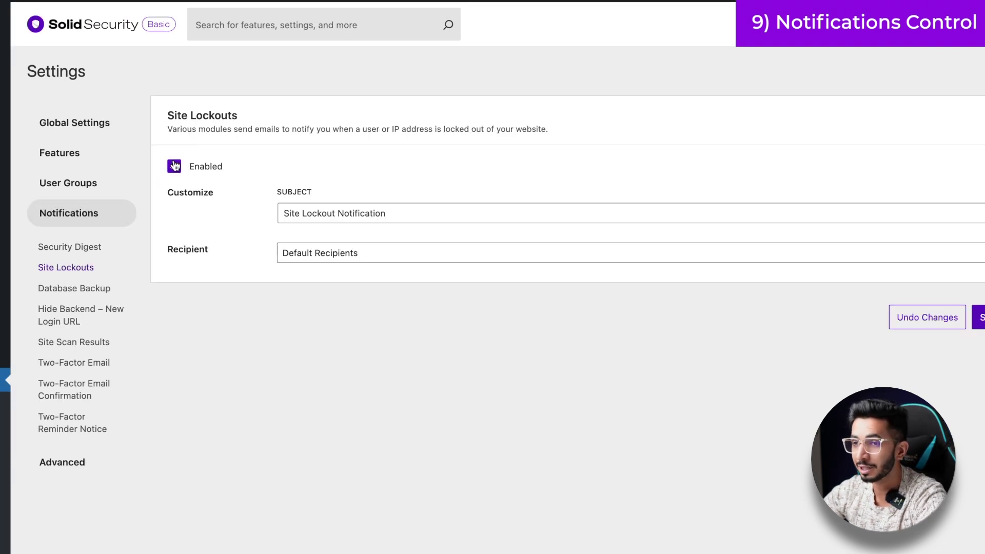
click(173, 165)
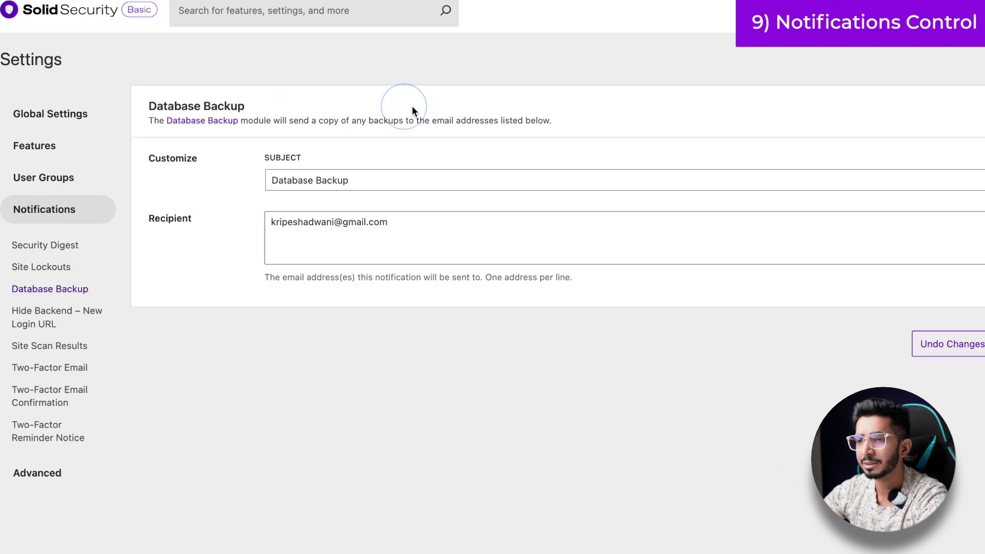
- Review the Hide Backend, Site Scan Results and Two-Factor notification settings without changes
click(23, 309)
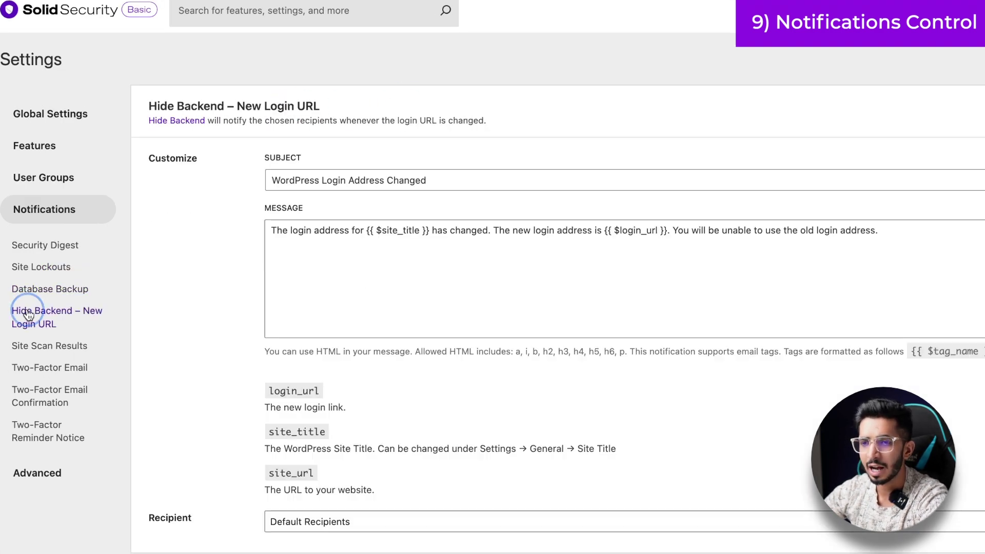
scroll(226, 285, down, 1)
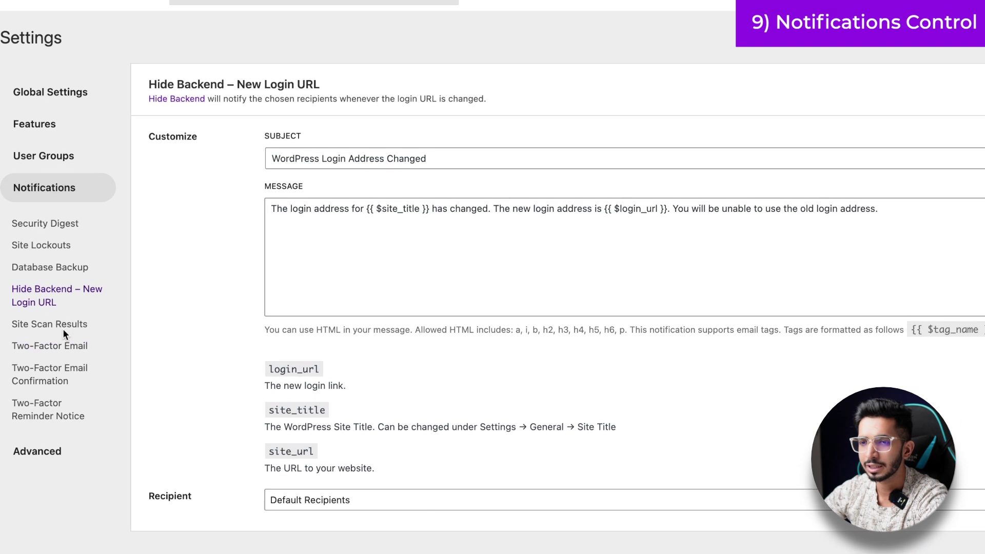
click(65, 325)
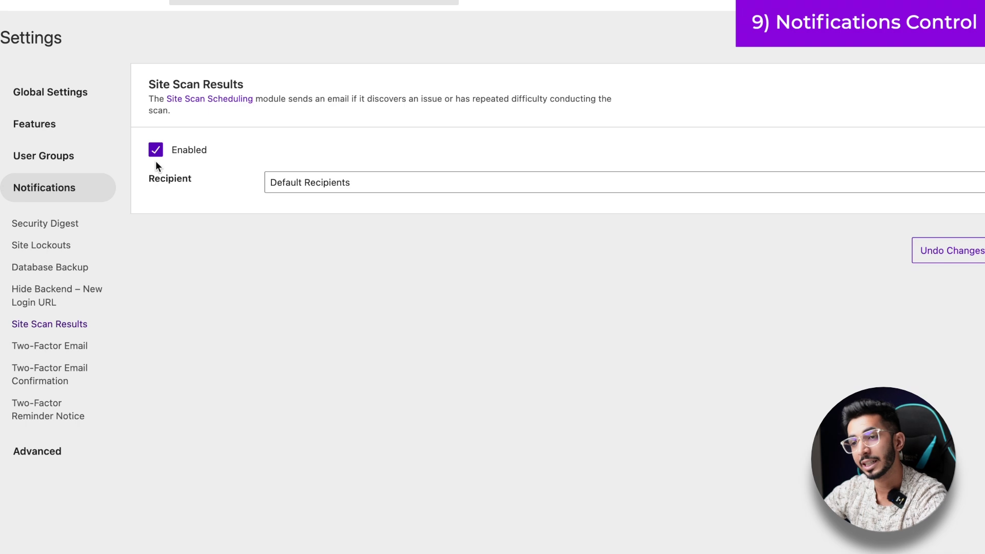
click(288, 180)
click(217, 207)
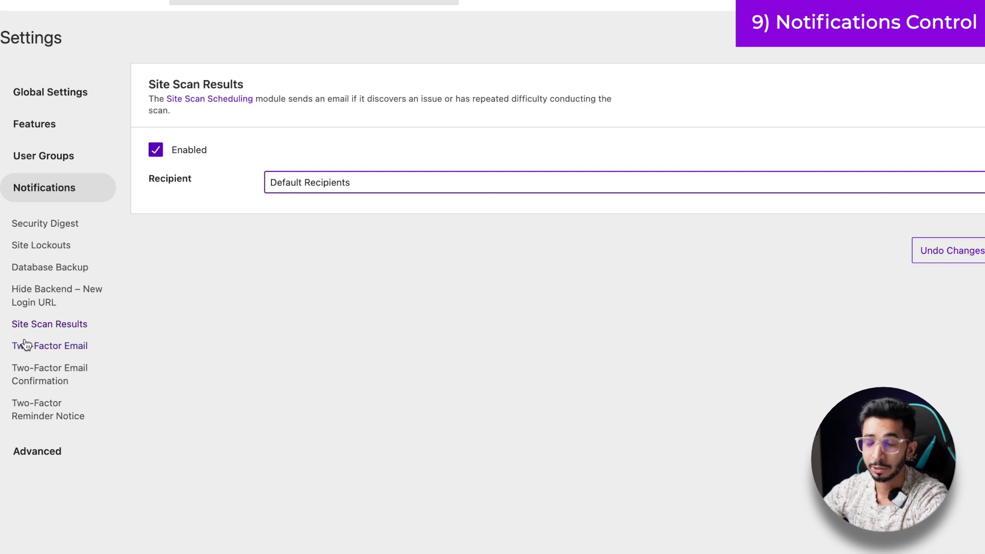
click(51, 347)
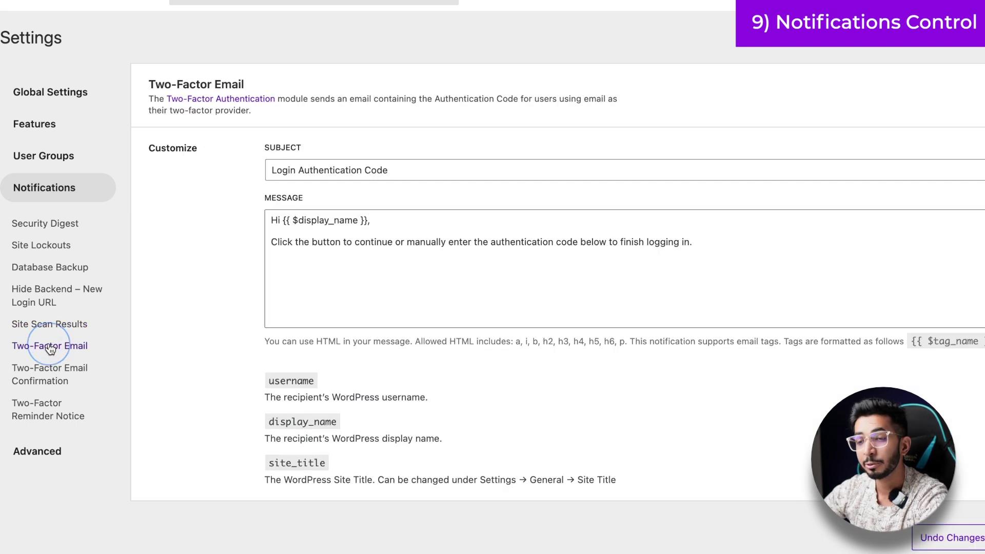
click(46, 372)
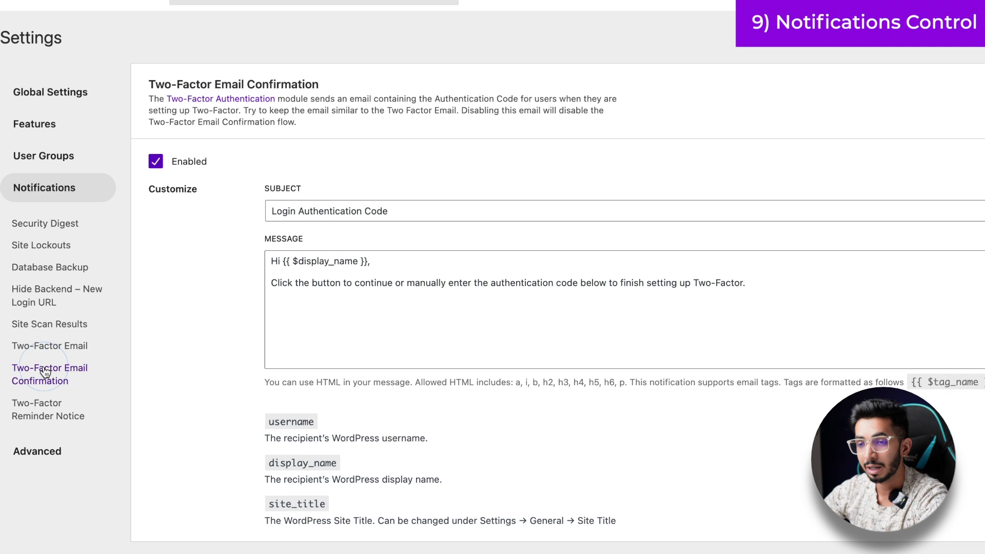
click(46, 416)
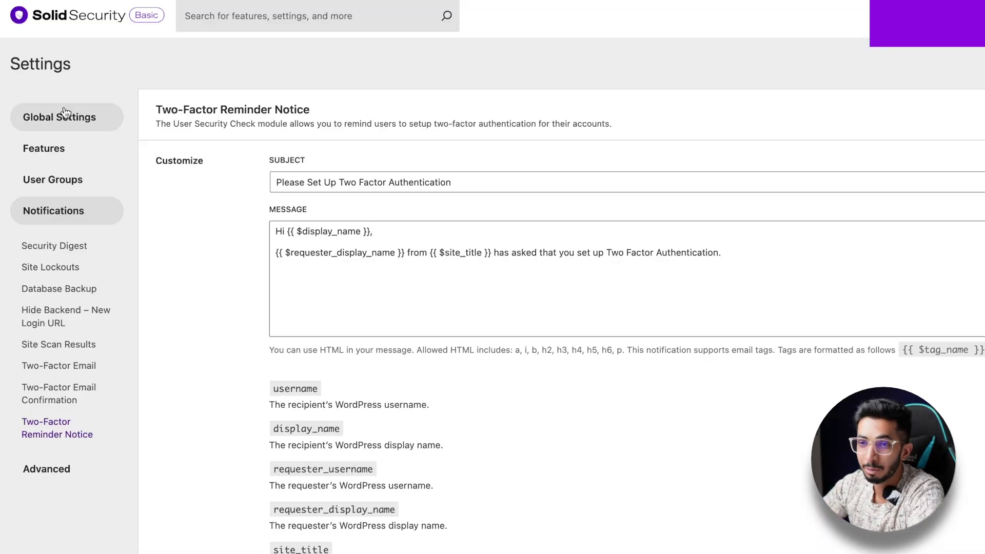
- Turn on Enforce SSL in the Utilities security features
click(65, 111)
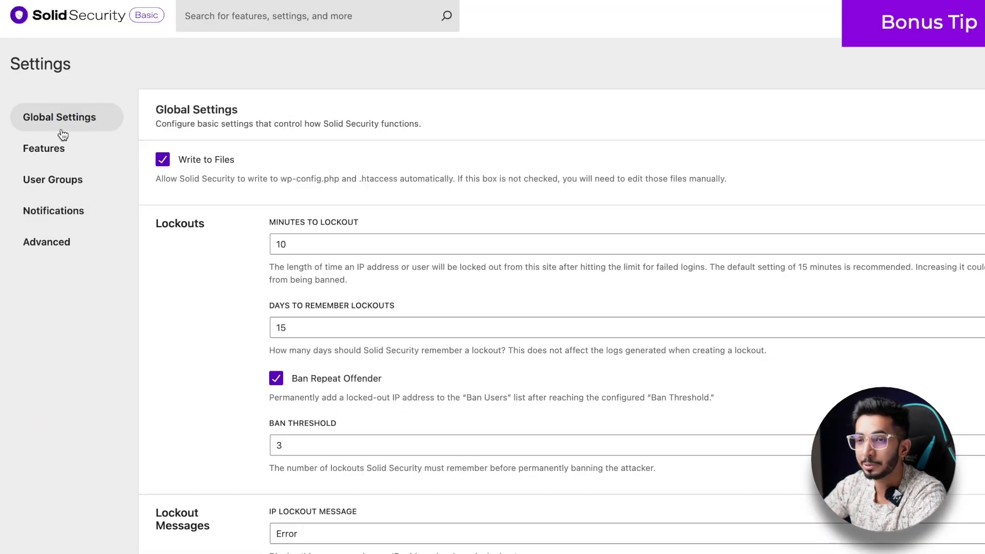
click(59, 148)
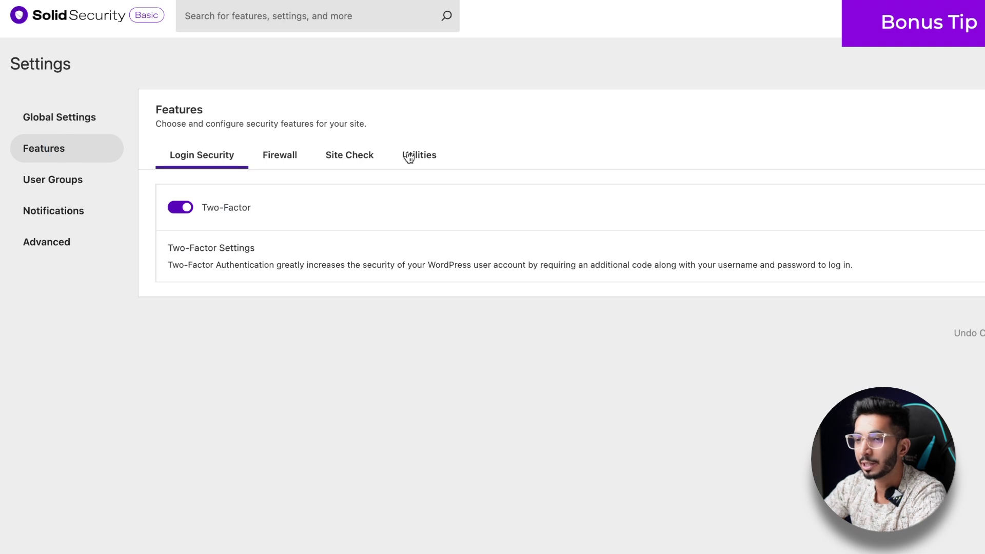
click(409, 156)
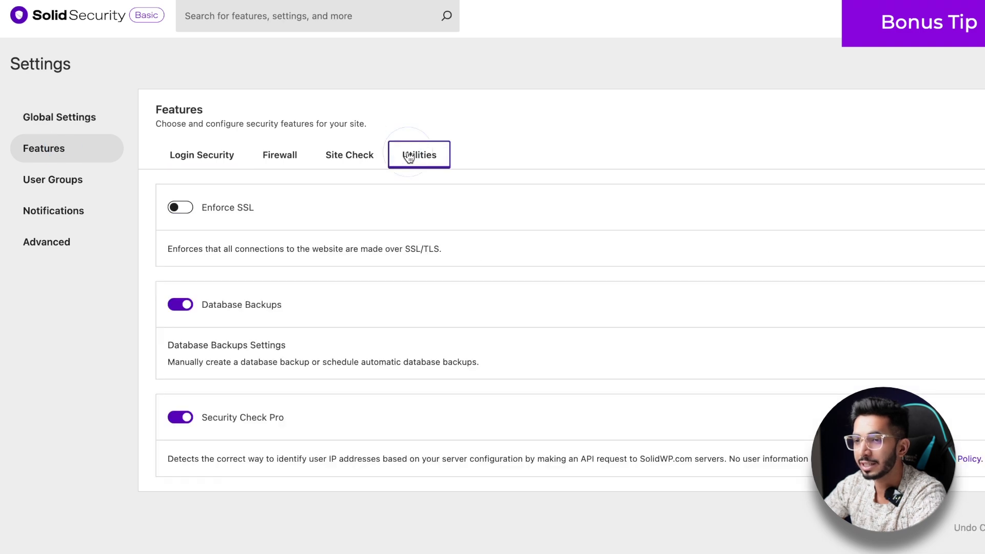
click(186, 207)
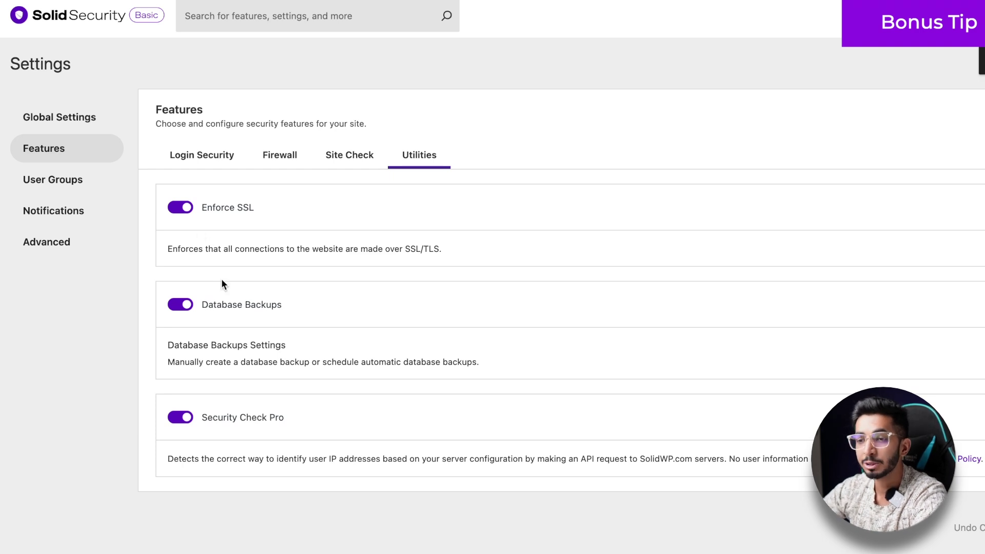
- Switch off the Database Backups feature after reviewing its backup method options
click(587, 370)
scroll(215, 395, down, 4)
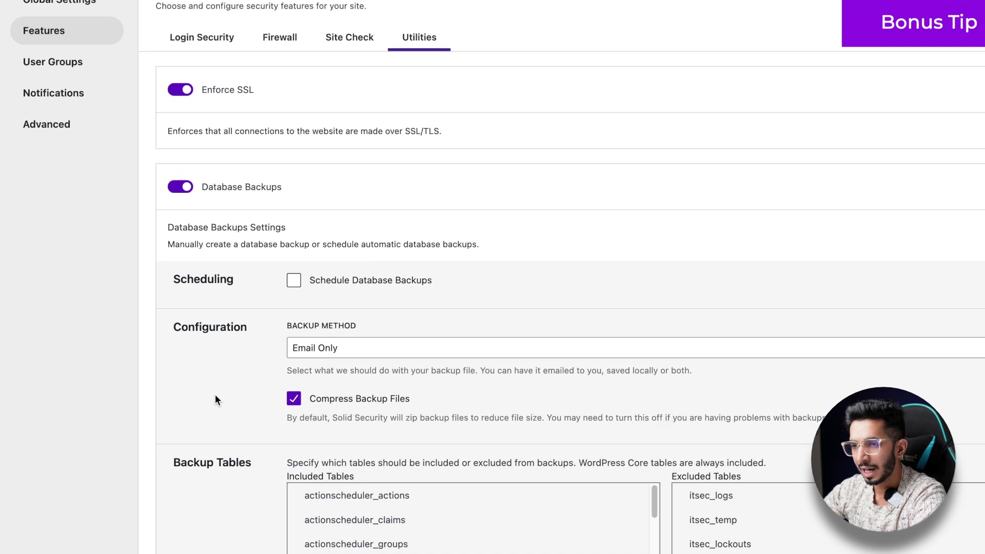
click(318, 281)
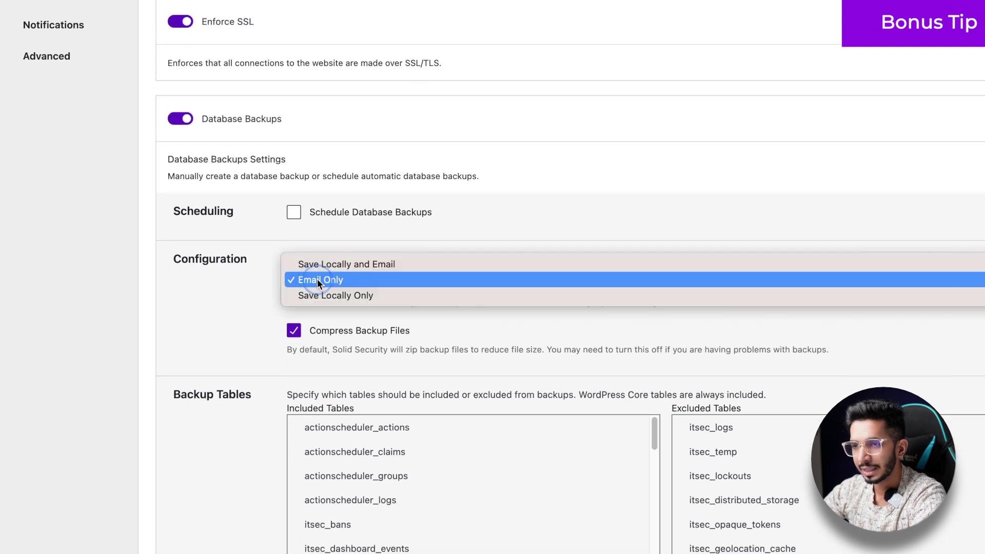
click(209, 304)
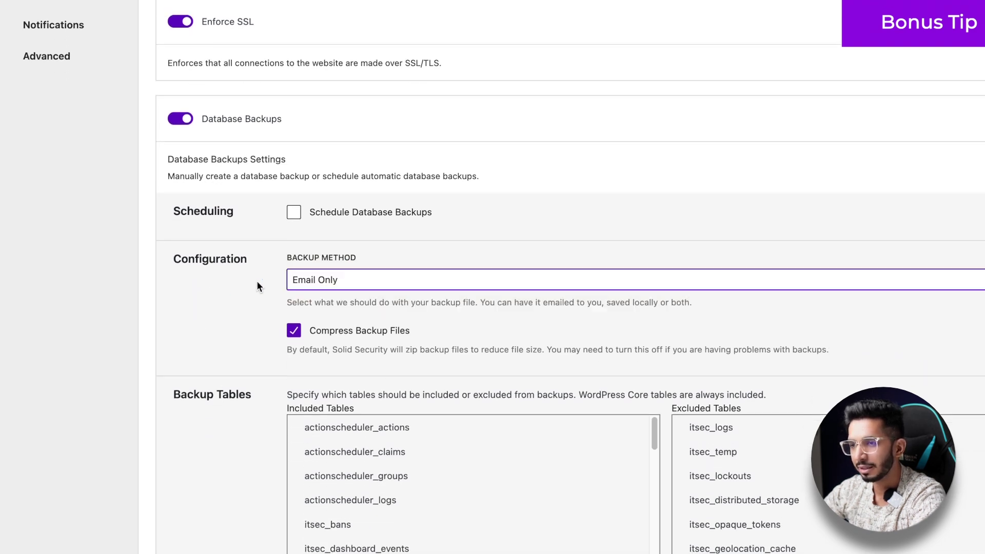
scroll(257, 286, down, 4)
scroll(257, 286, up, 3)
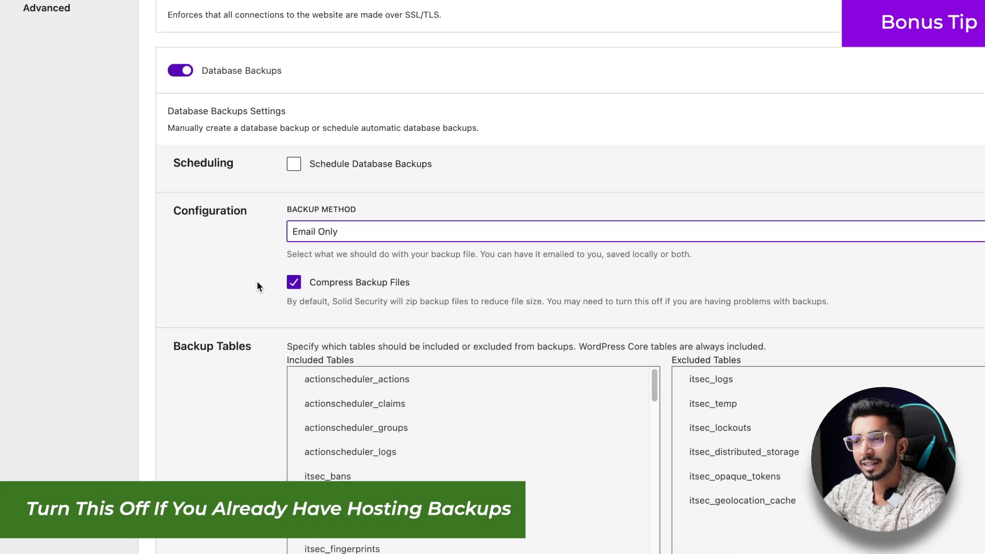
scroll(258, 286, up, 1)
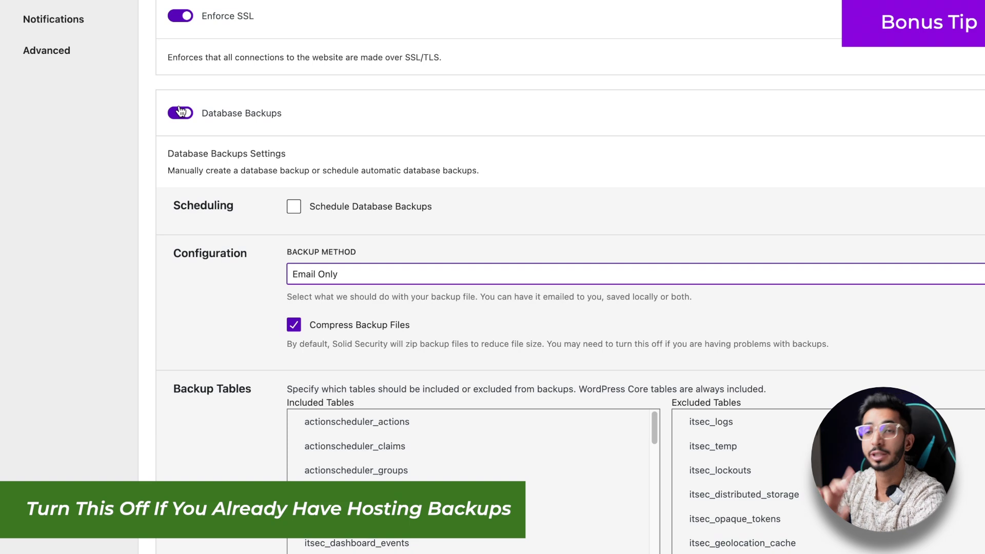
click(180, 113)
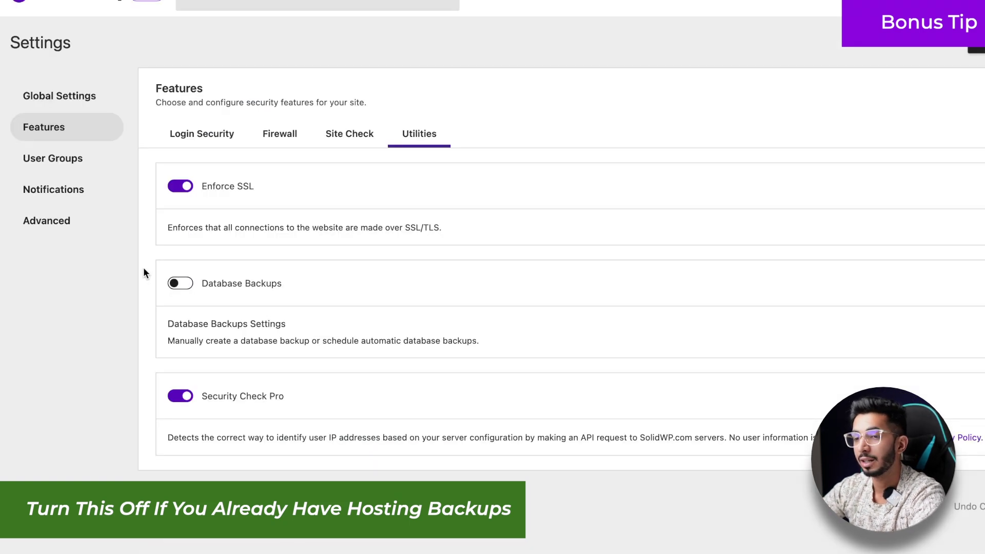